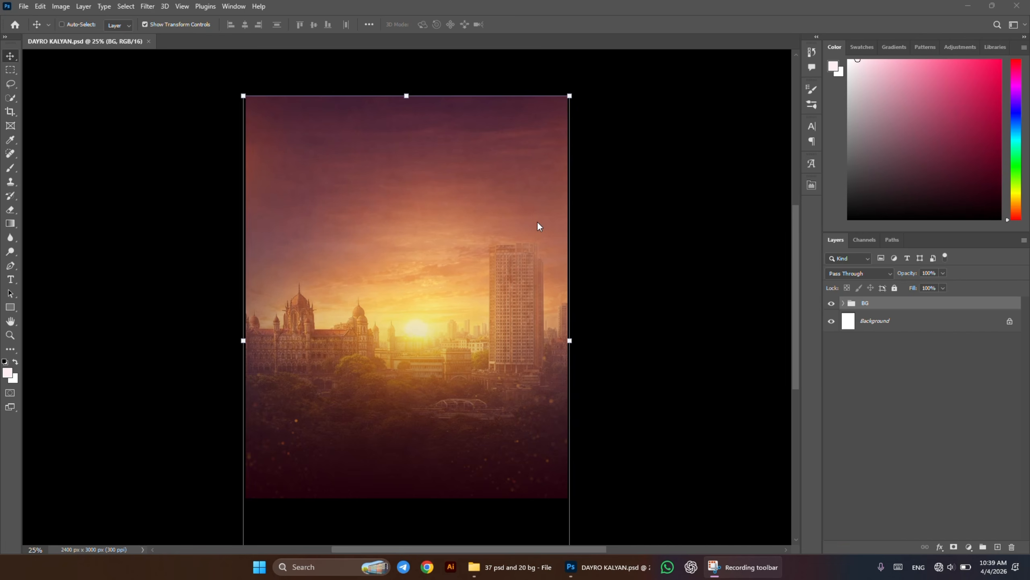
- Move the BG city image and the golden-dust layer higher on the canvas
click(843, 302)
click(908, 393)
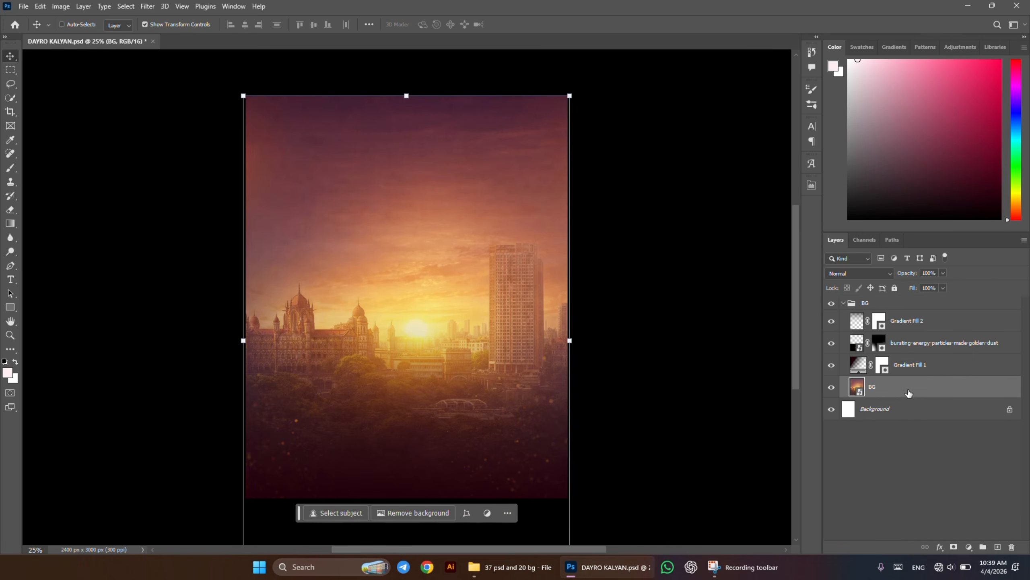
drag(479, 382, 496, 327)
click(909, 367)
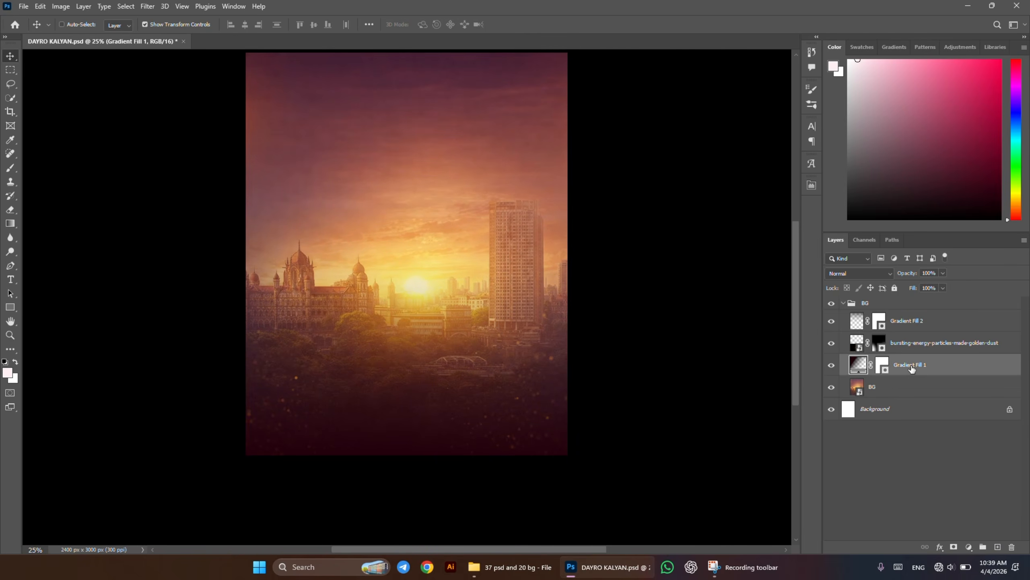
click(909, 345)
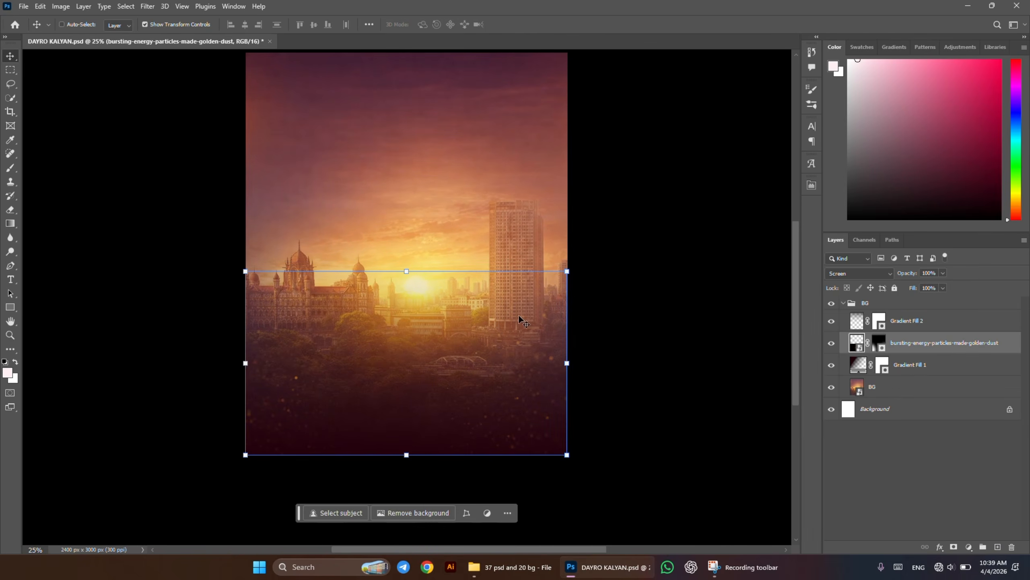
drag(473, 352, 490, 376)
- Toggle the Gradient Fill 2 overlay off and on to compare, then collapse the BG group
click(916, 327)
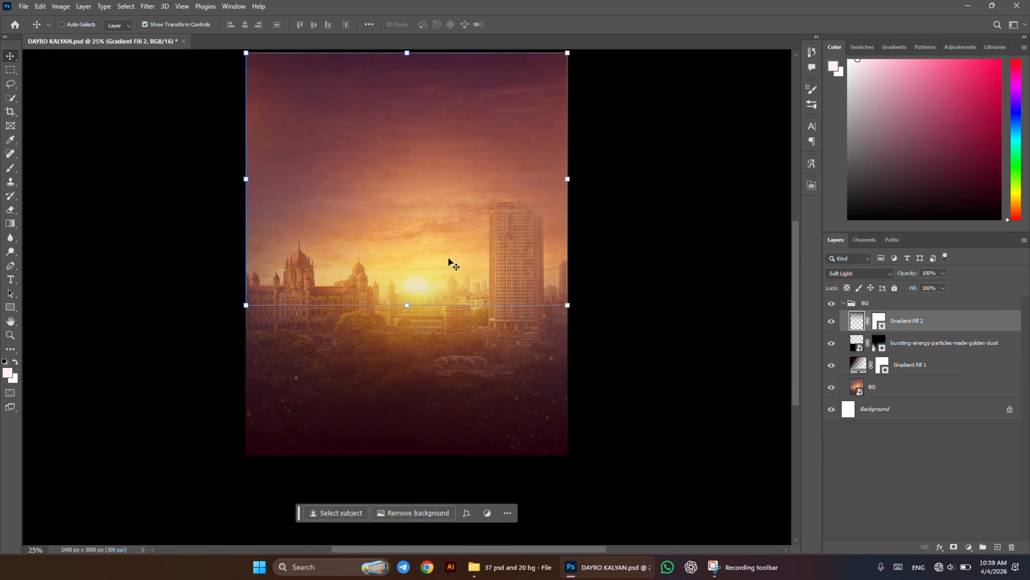
scroll(446, 251, up, 2)
scroll(446, 251, up, 2)
scroll(555, 259, up, 1)
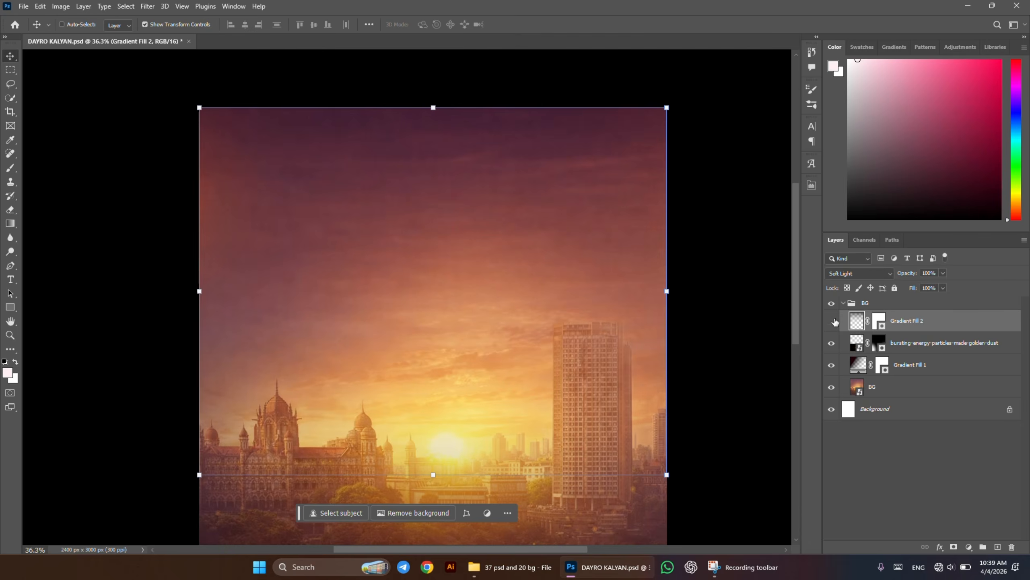
click(833, 322)
click(831, 322)
scroll(481, 260, down, 3)
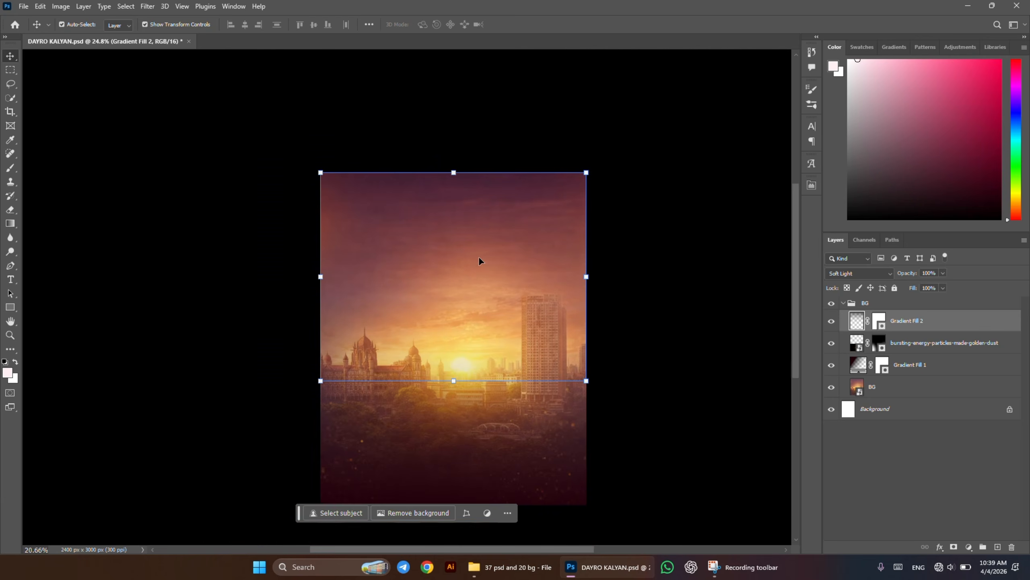
click(843, 303)
click(904, 426)
- Drag the MUMBAI image from the design folder onto the poster canvas
scroll(336, 343, up, 1)
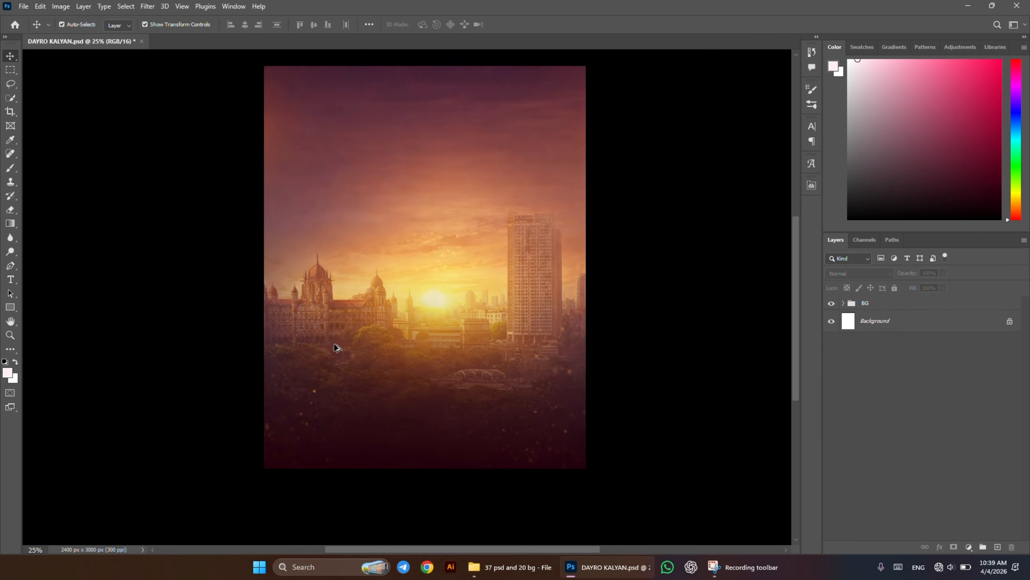
scroll(343, 345, down, 1)
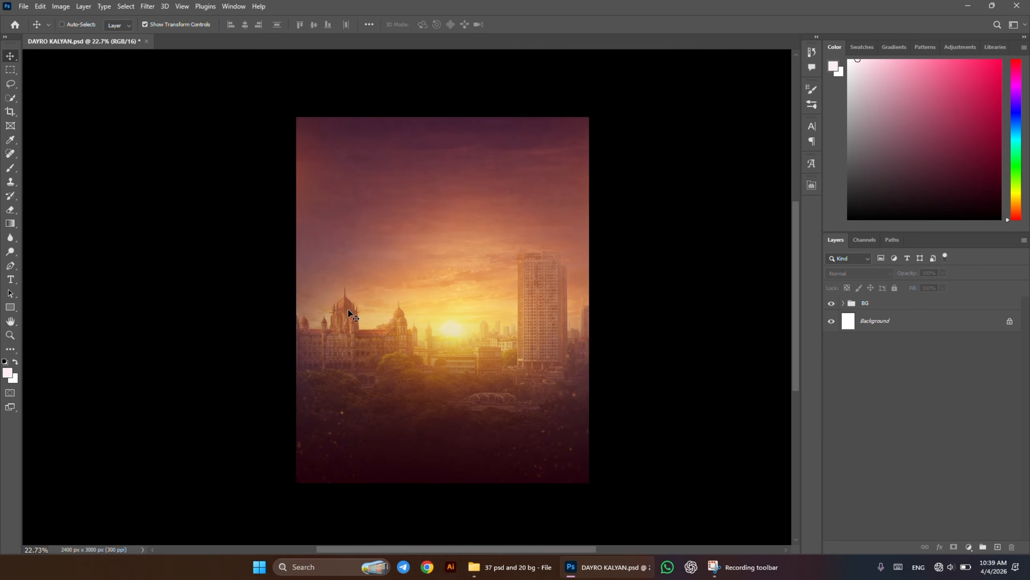
scroll(353, 307, up, 1)
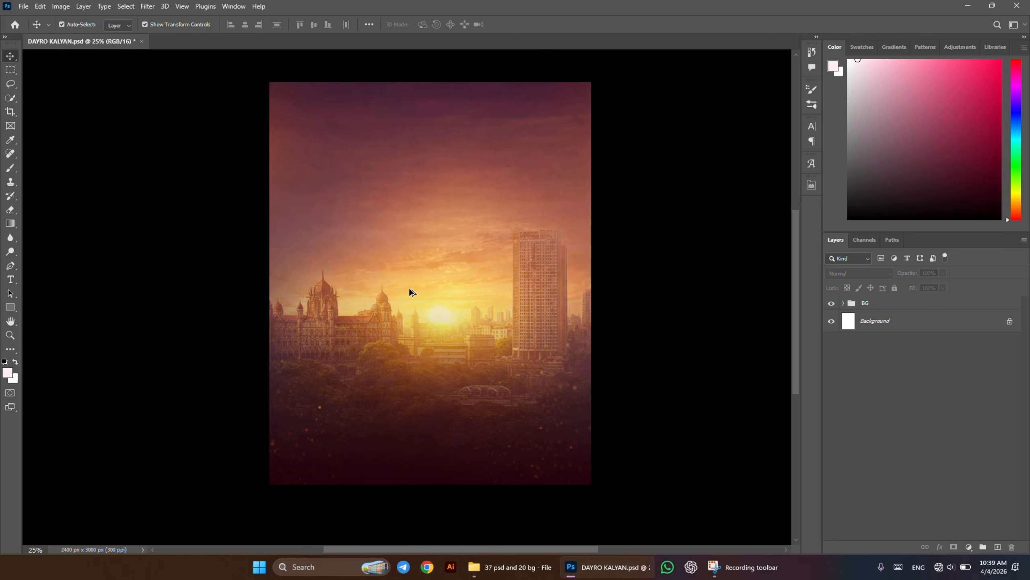
scroll(414, 300, up, 1)
scroll(414, 296, down, 1)
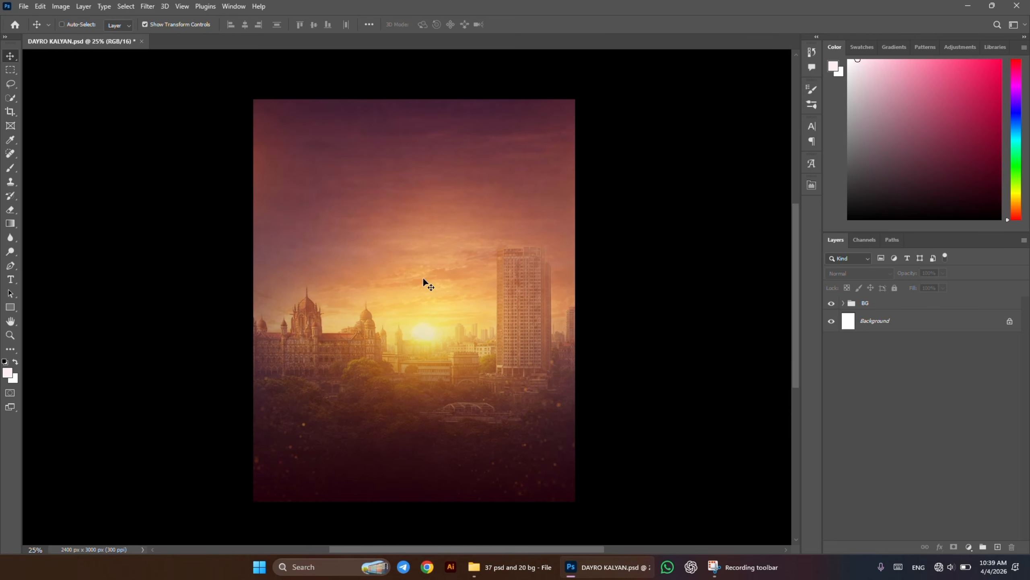
scroll(462, 286, down, 1)
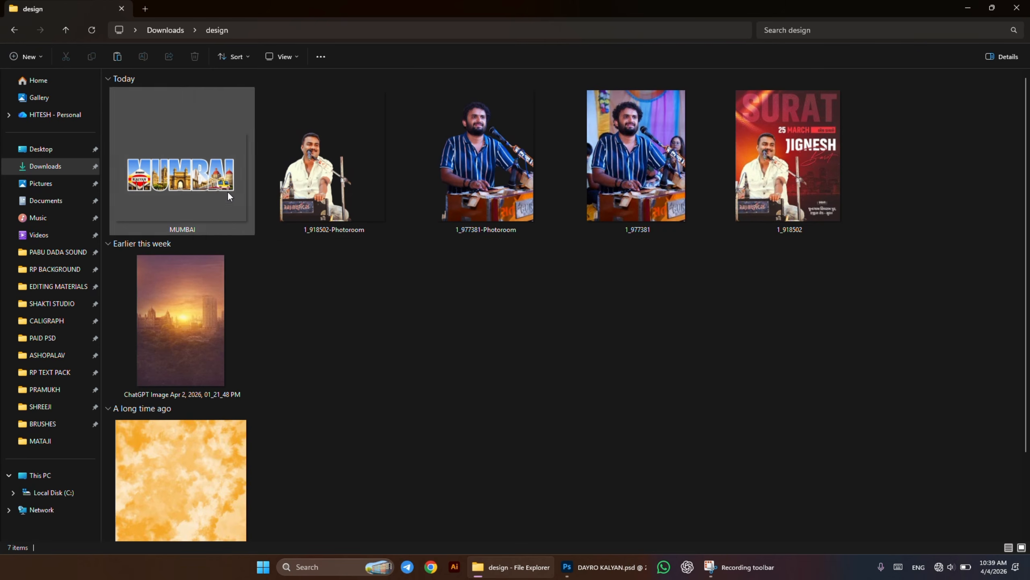
click(227, 191)
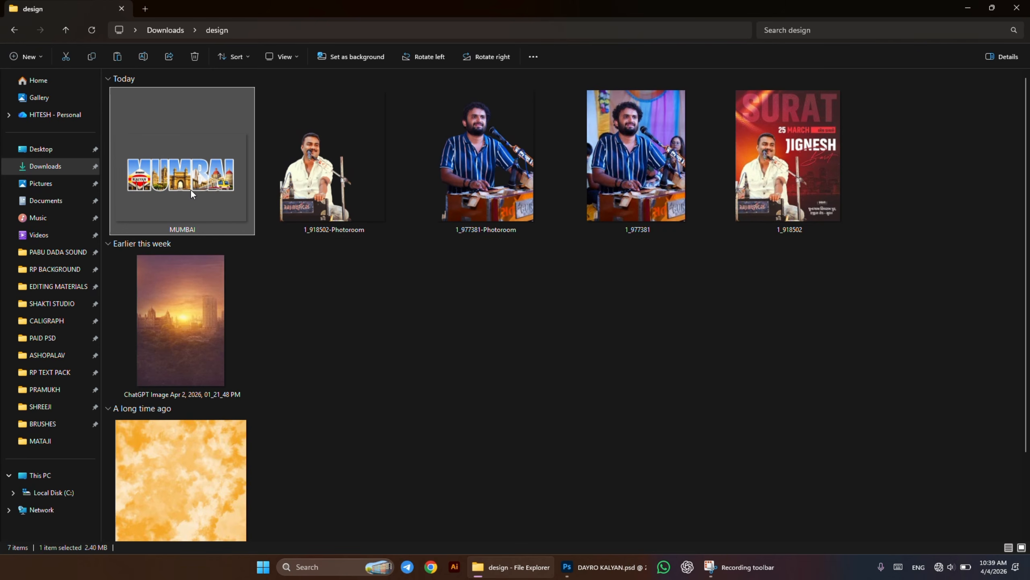
drag(575, 568, 487, 375)
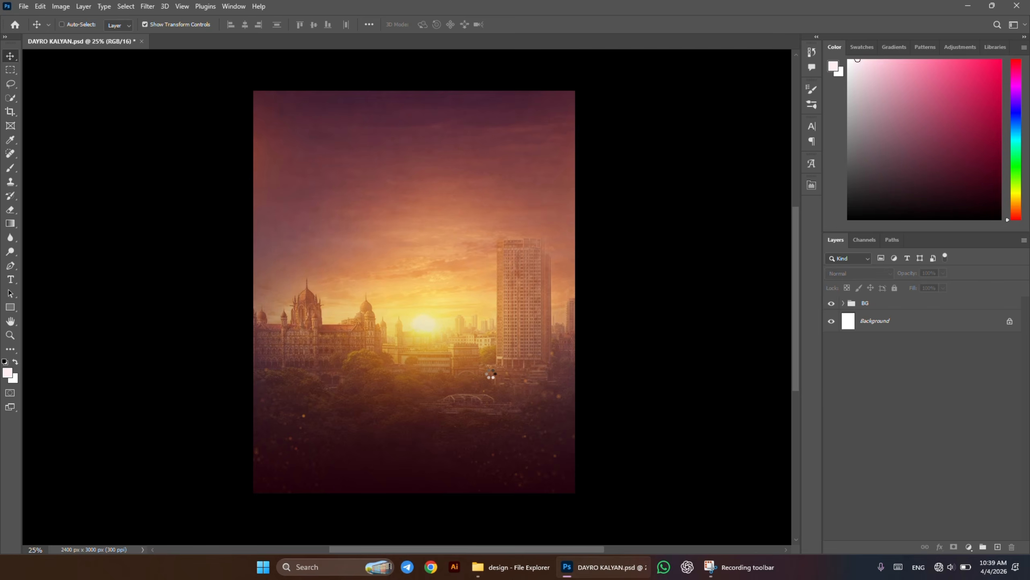
- Scale the MUMBAI title to about 27.46% and centre it near the poster's top
key(Return)
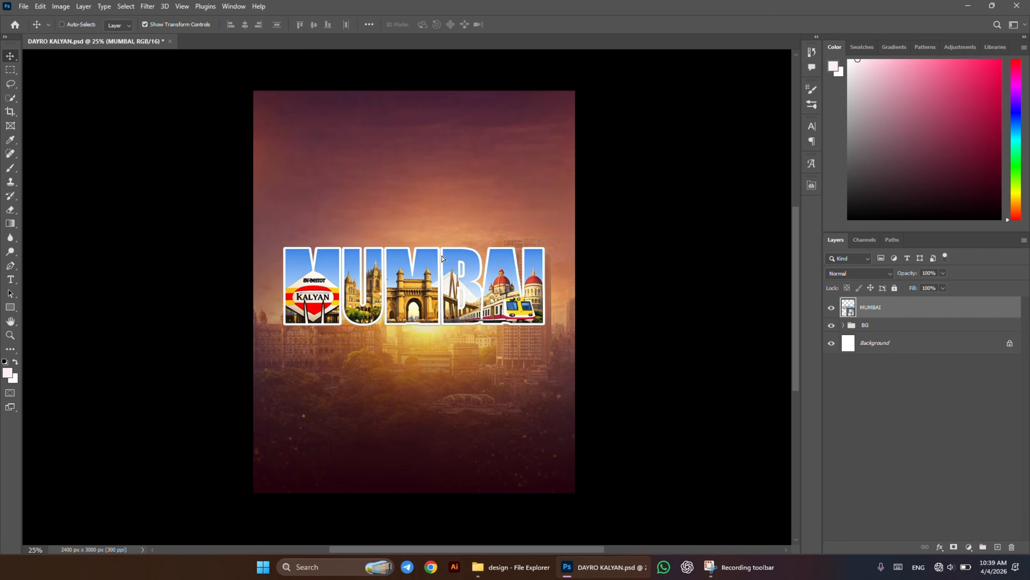
drag(443, 343, 444, 219)
drag(418, 274, 427, 216)
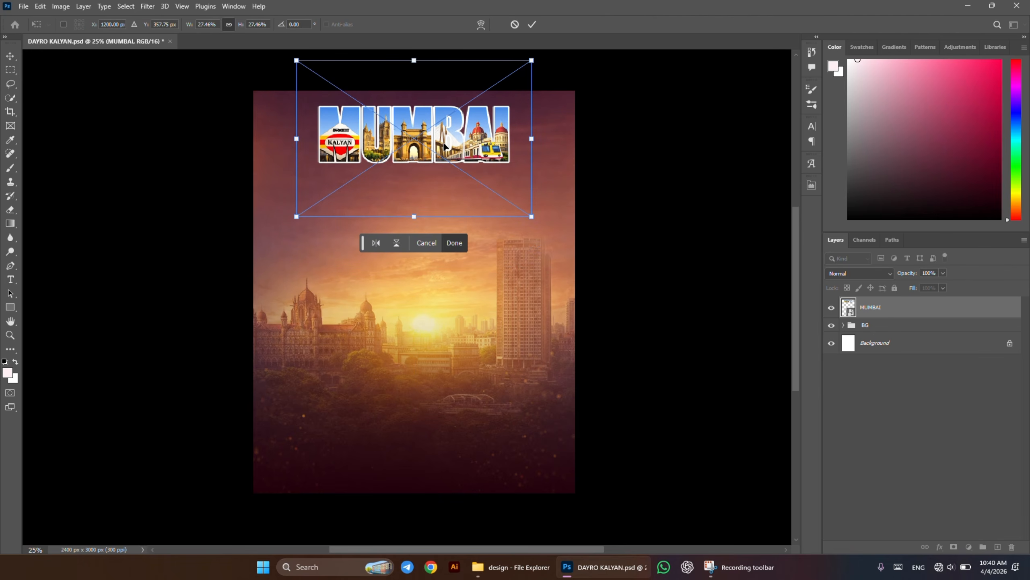
drag(445, 146, 447, 167)
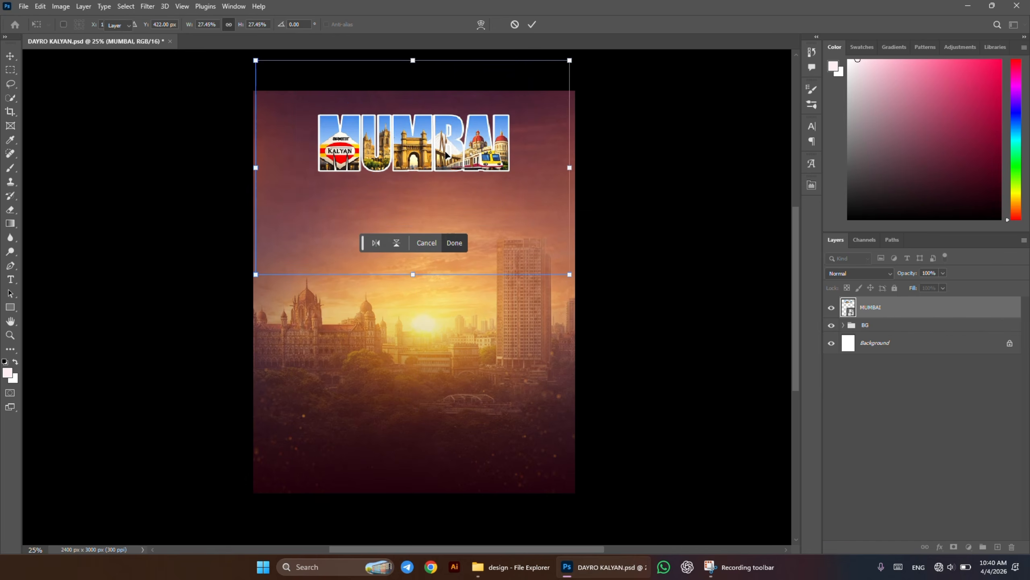
key(Return)
scroll(328, 140, up, 1)
scroll(327, 141, up, 12)
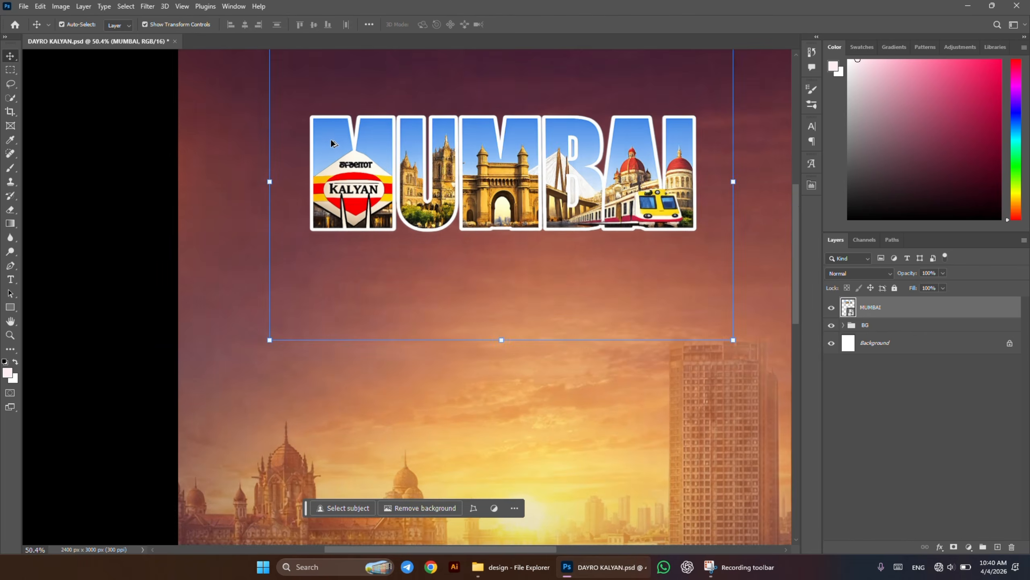
scroll(445, 206, up, 1)
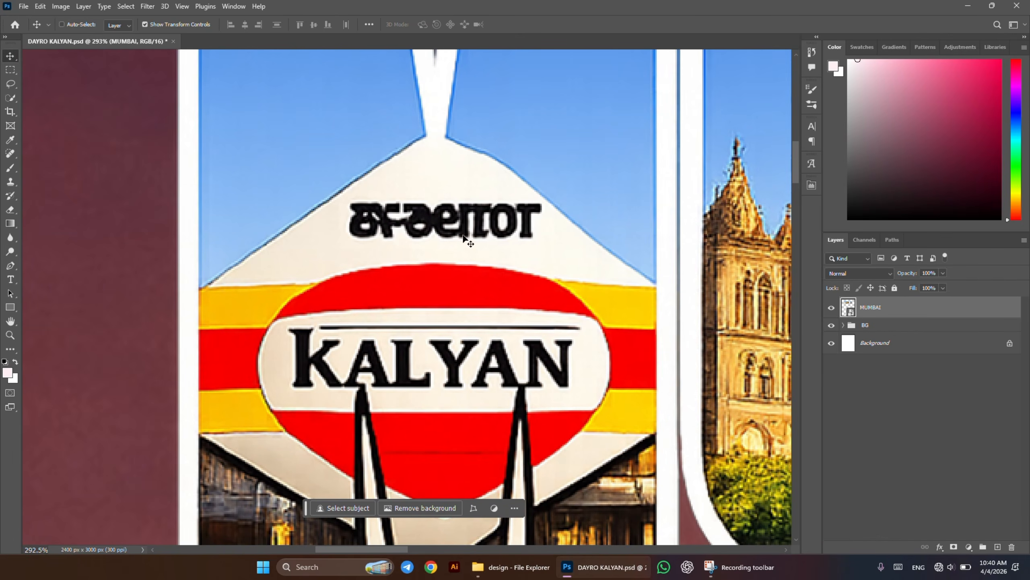
scroll(445, 211, right, 2)
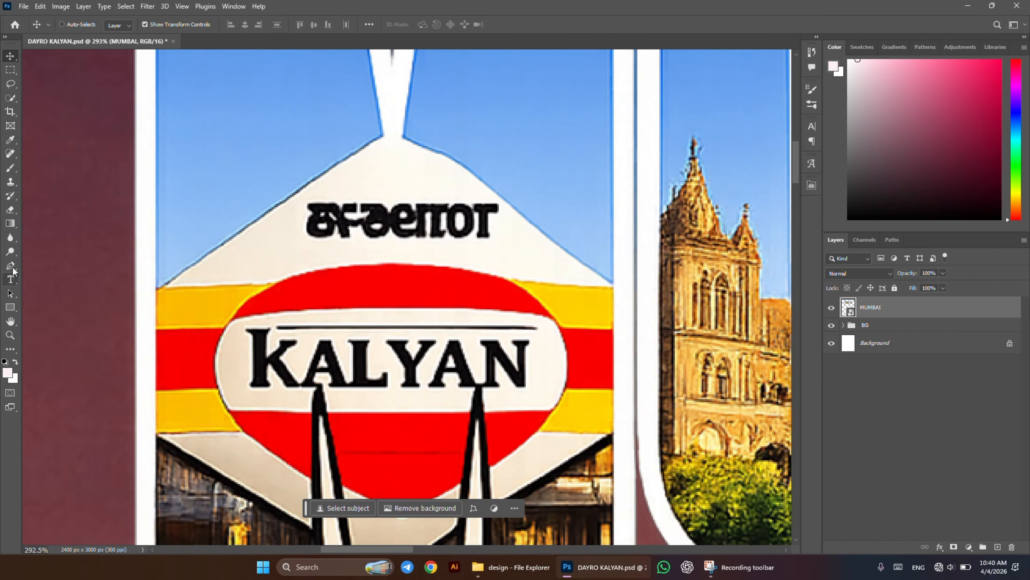
- Sample the sign's cream colour and set a small brush at 100% hardness
key(b)
alt+click(286, 246)
drag(394, 234, 57, 252)
drag(371, 215, 0, 213)
drag(399, 198, 4, 192)
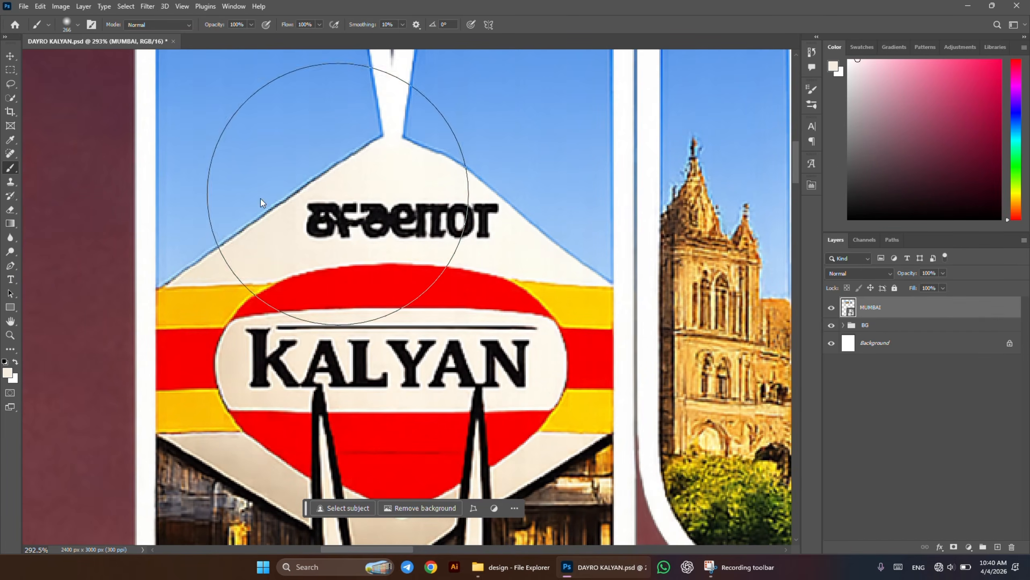
drag(306, 174, 315, 496)
mouse_move(402, 302)
mouse_down()
mouse_move(335, 319)
mouse_move(346, 290)
mouse_move(337, 290)
mouse_move(338, 266)
mouse_move(317, 266)
mouse_move(492, 263)
mouse_up()
scroll(354, 306, up, 5)
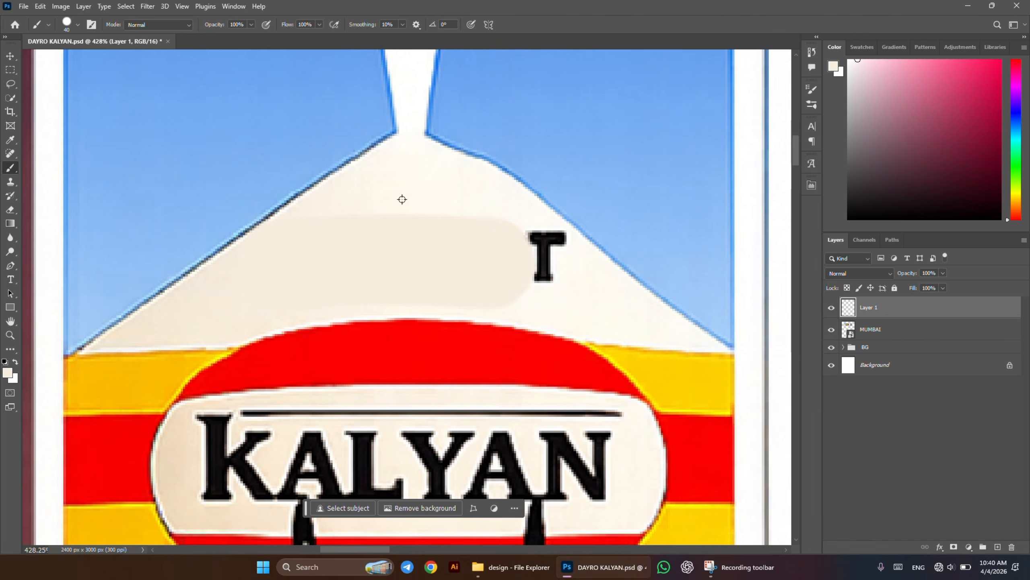
- Paint cream over the small lettering above KALYAN, redoing the first stroke
key(ctrl+z)
drag(402, 200, 389, 219)
mouse_move(284, 260)
mouse_down()
mouse_move(555, 259)
mouse_move(392, 241)
mouse_up()
scroll(458, 258, down, 15)
- Select the cream patch layer and the MUMBAI layer and rasterize both
key(v)
scroll(451, 266, down, 4)
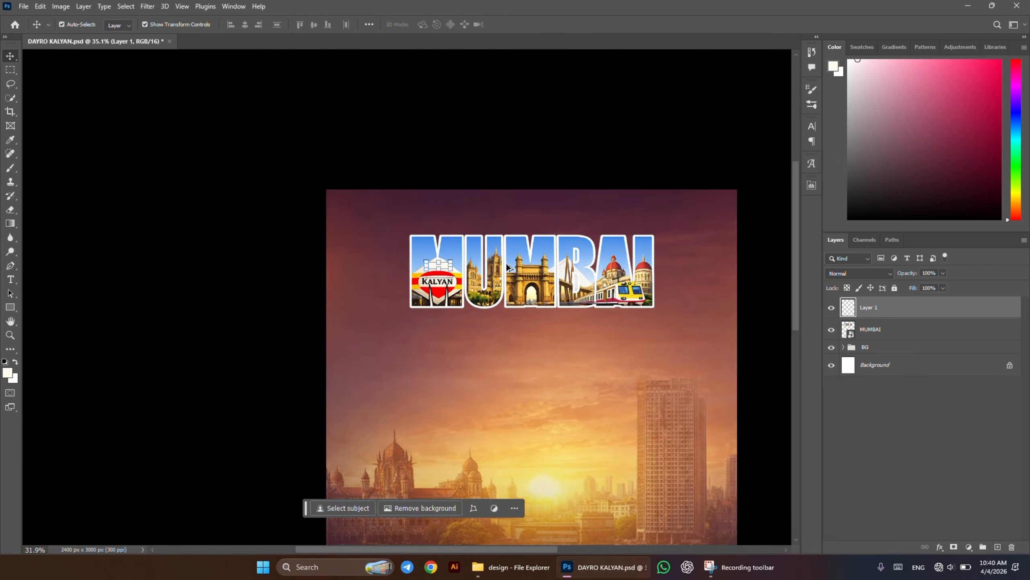
scroll(507, 266, down, 3)
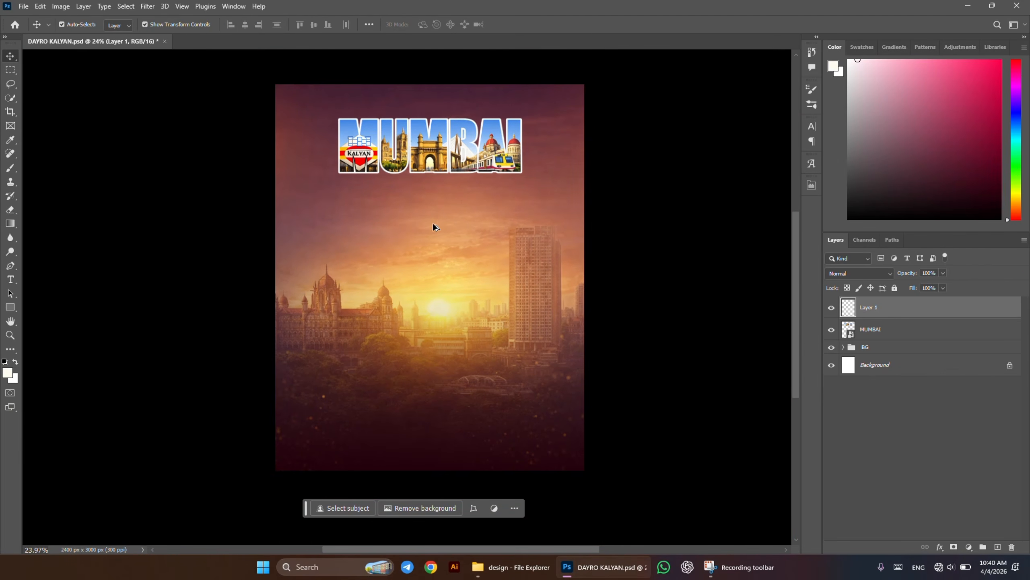
click(904, 333)
shift+click(911, 308)
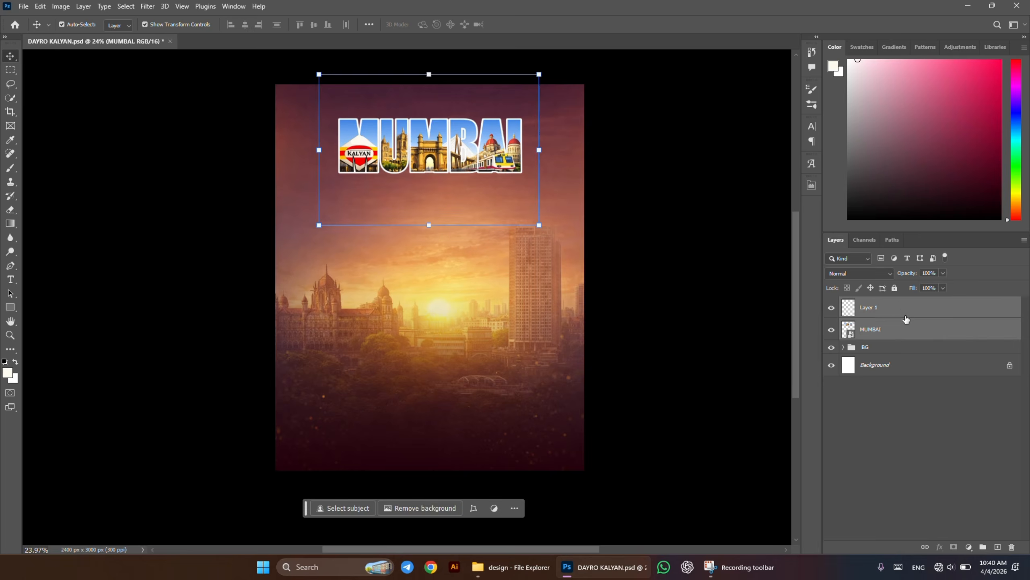
right_click(913, 313)
click(934, 299)
- Merge the cream patch and MUMBAI into a single Layer 1 with Ctrl+E
key(ctrl+e)
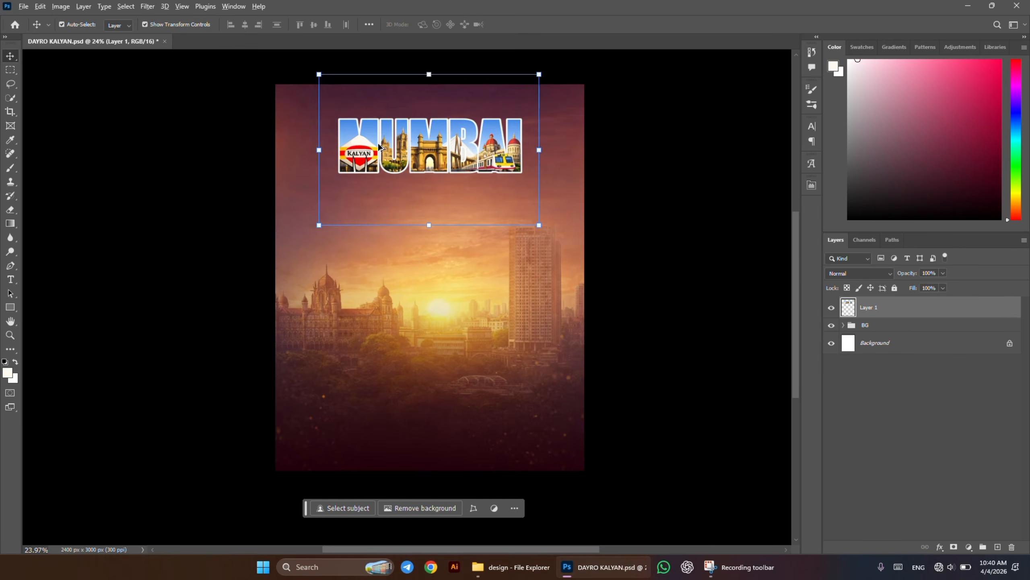
scroll(378, 146, up, 6)
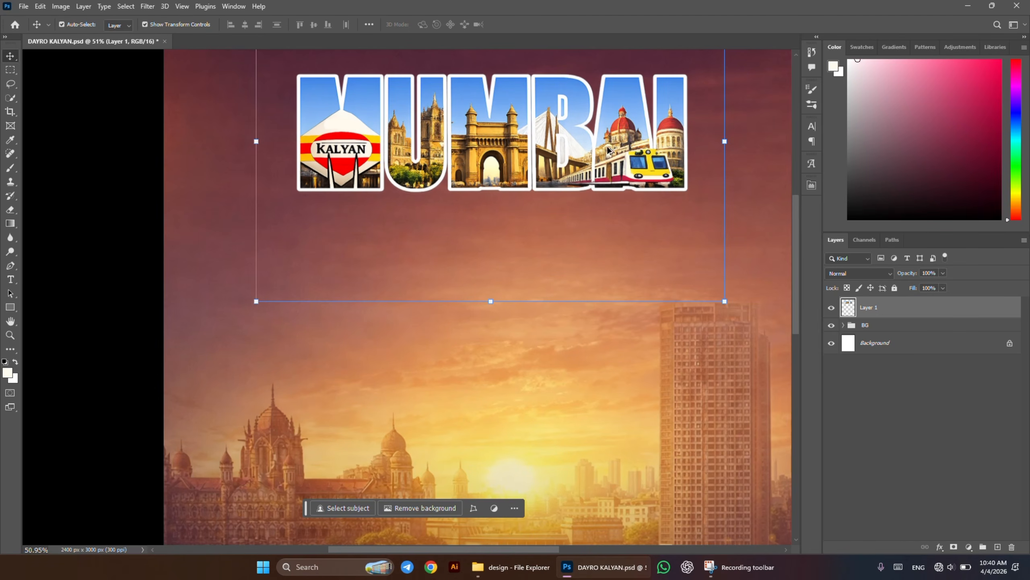
scroll(470, 156, down, 6)
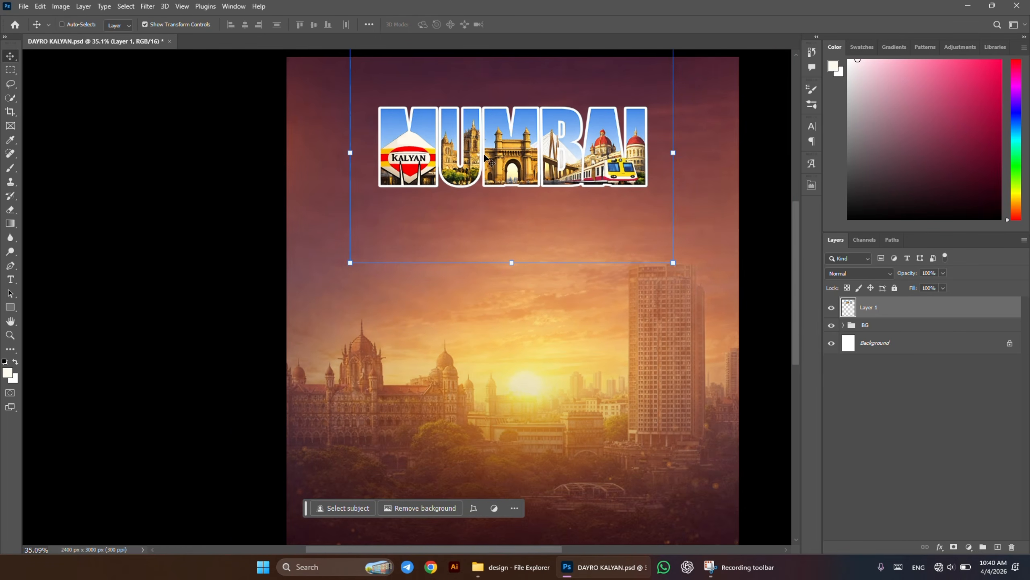
scroll(446, 189, down, 5)
scroll(448, 193, right, 6)
scroll(444, 203, up, 5)
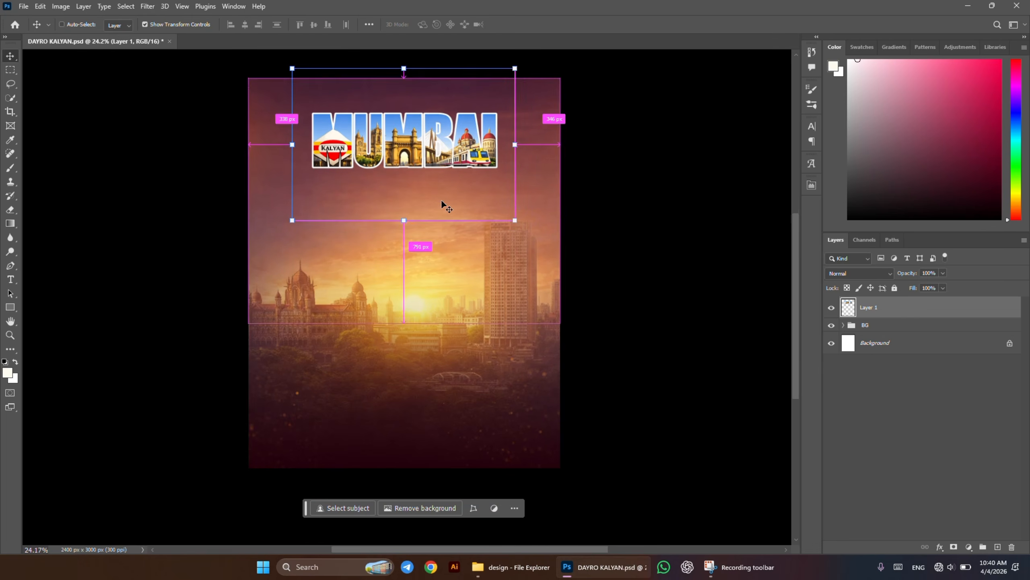
scroll(385, 210, down, 2)
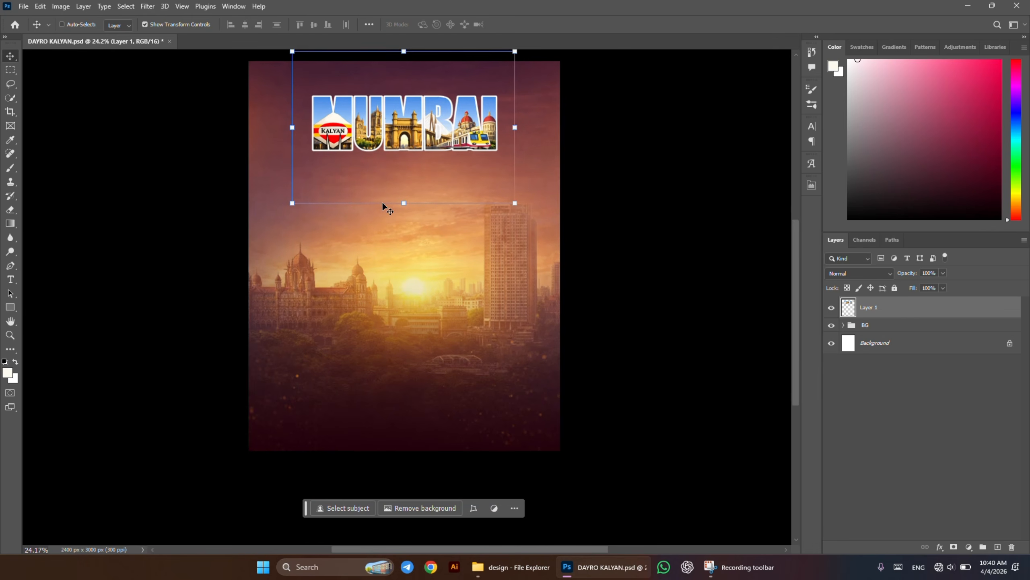
scroll(382, 202, up, 1)
scroll(419, 200, down, 2)
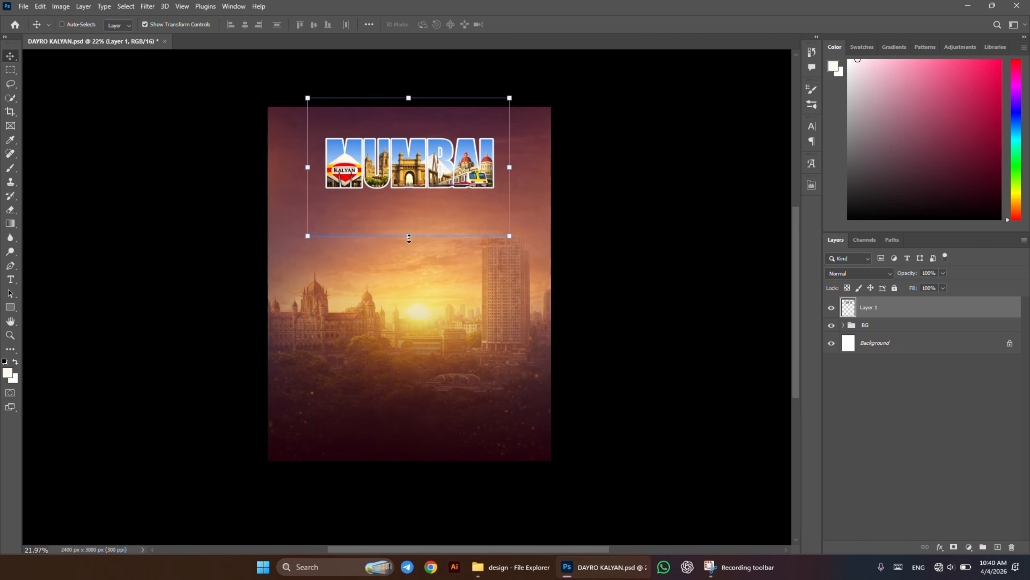
- Type LOKDAYRO mid-poster and set it in Poppins Bold after trying Impact
key(t)
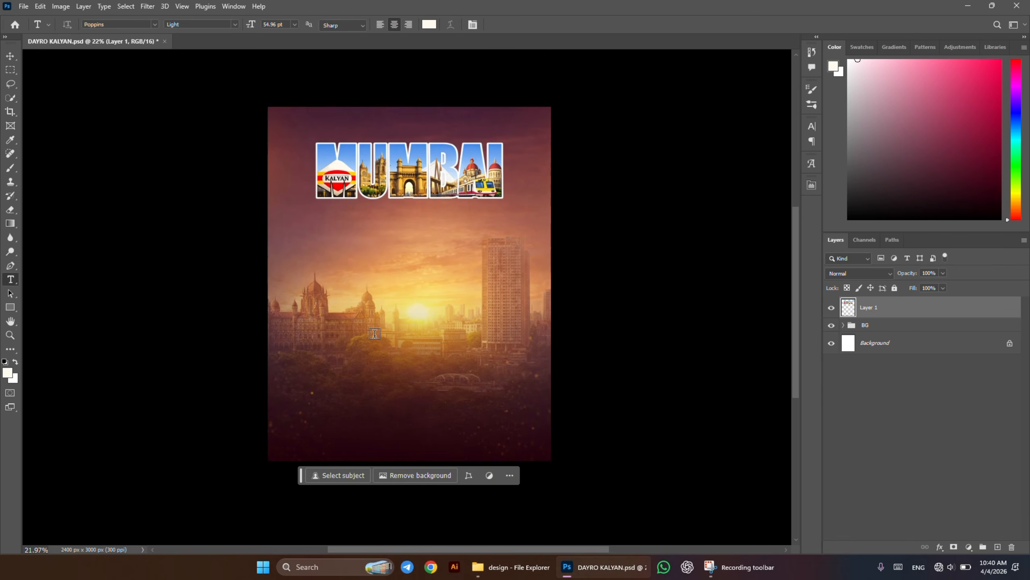
click(373, 334)
key(BackSpace)
text(LOKDAYRO)
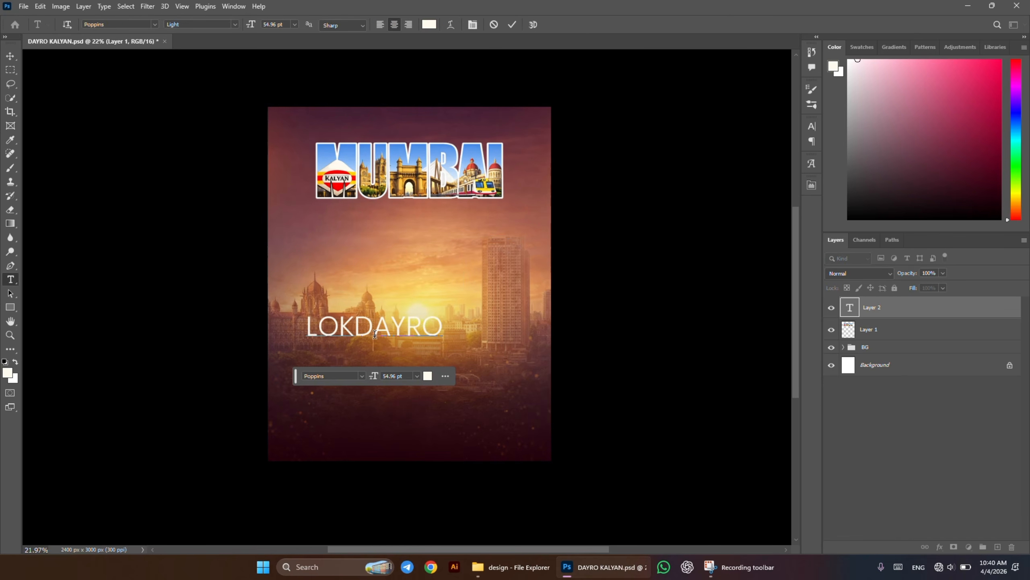
key(ctrl+a)
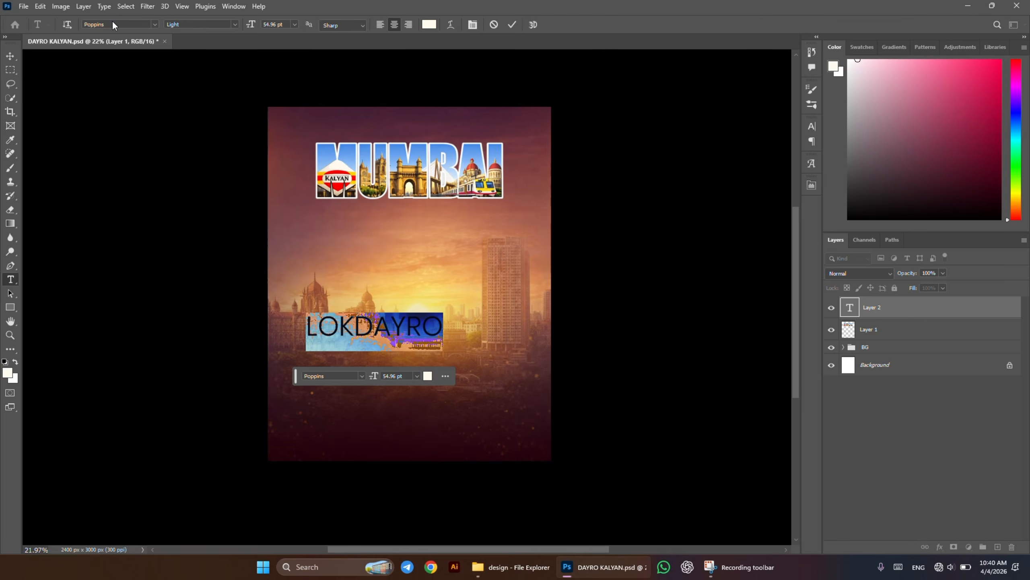
click(114, 25)
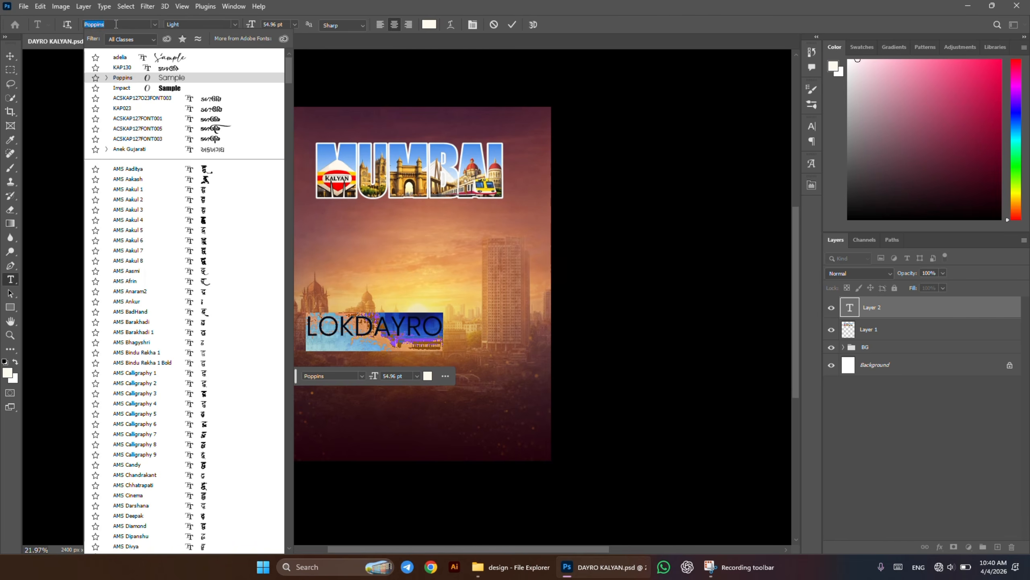
click(210, 90)
click(108, 25)
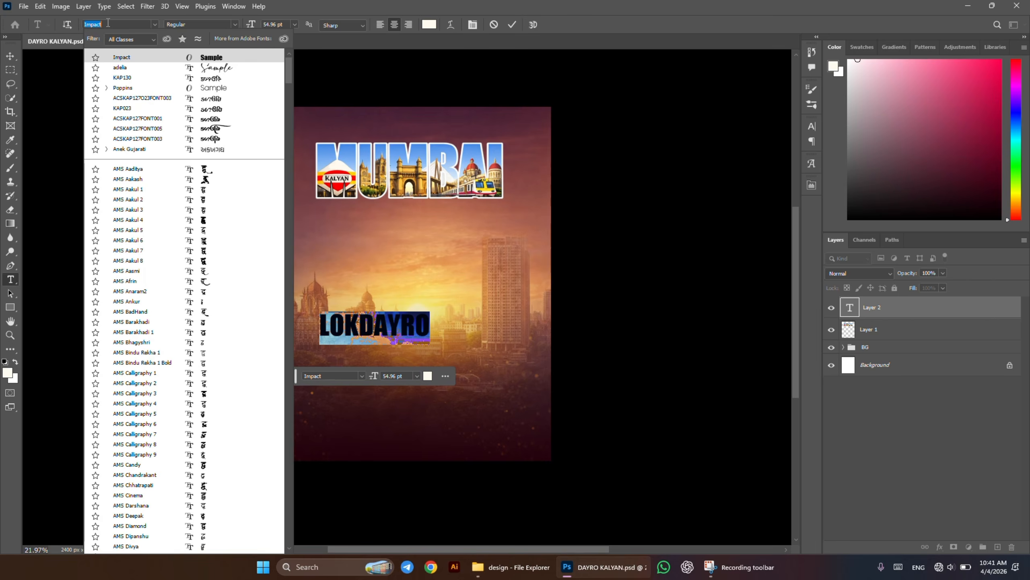
text(pop)
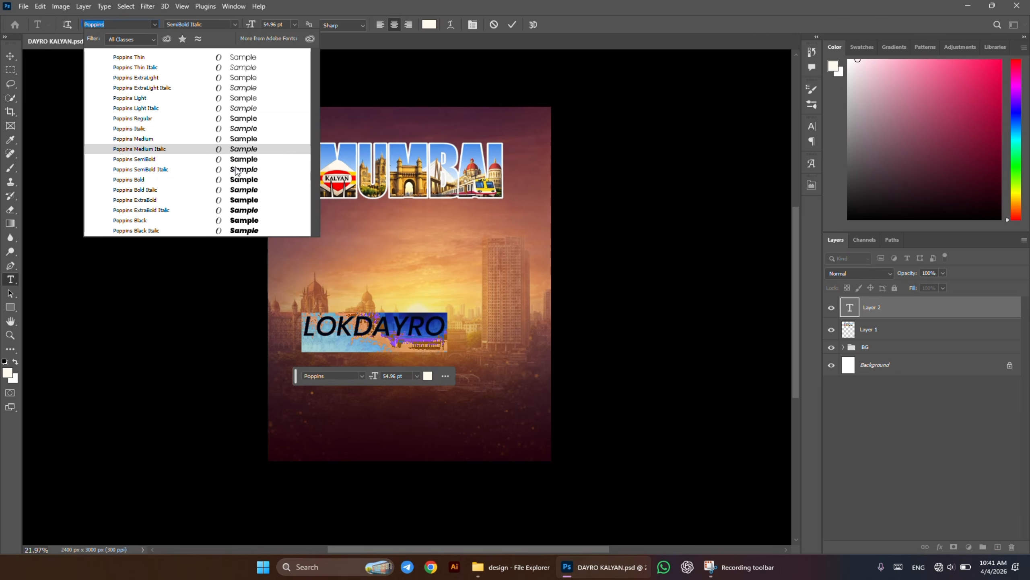
click(237, 184)
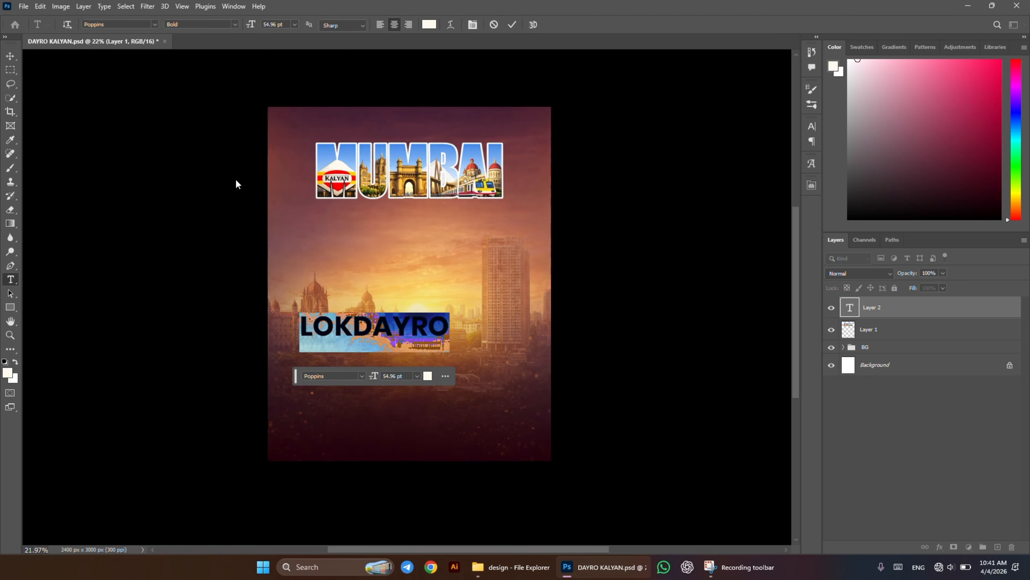
click(10, 56)
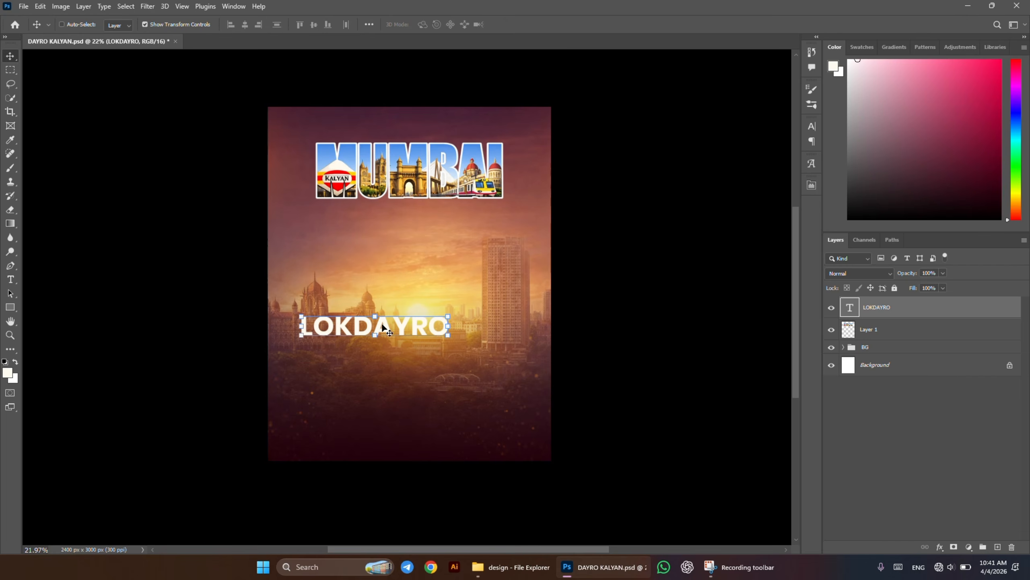
- Move LOKDAYRO above the MUMBAI title and set its blend mode to Overlay
drag(386, 329, 418, 129)
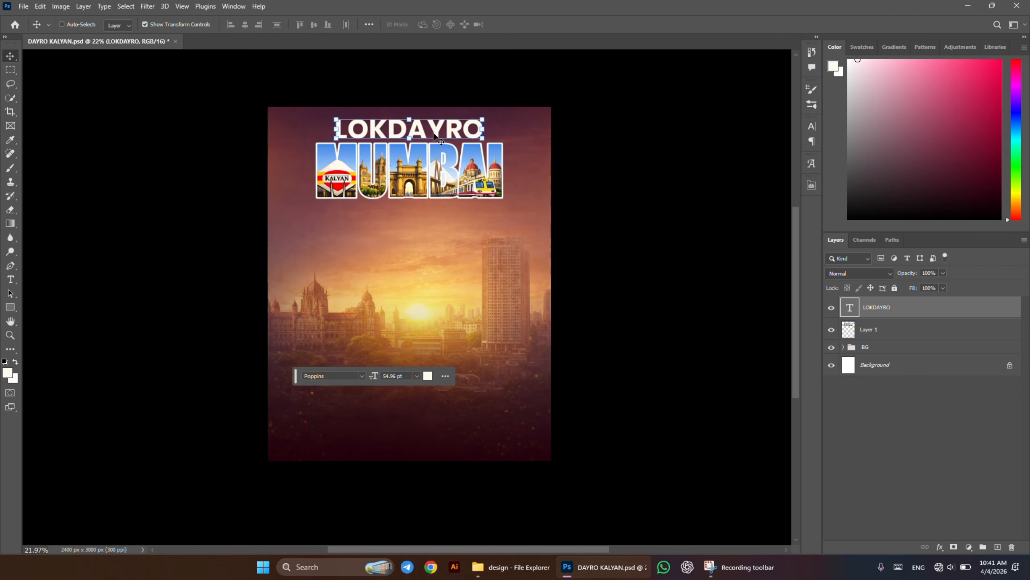
click(859, 273)
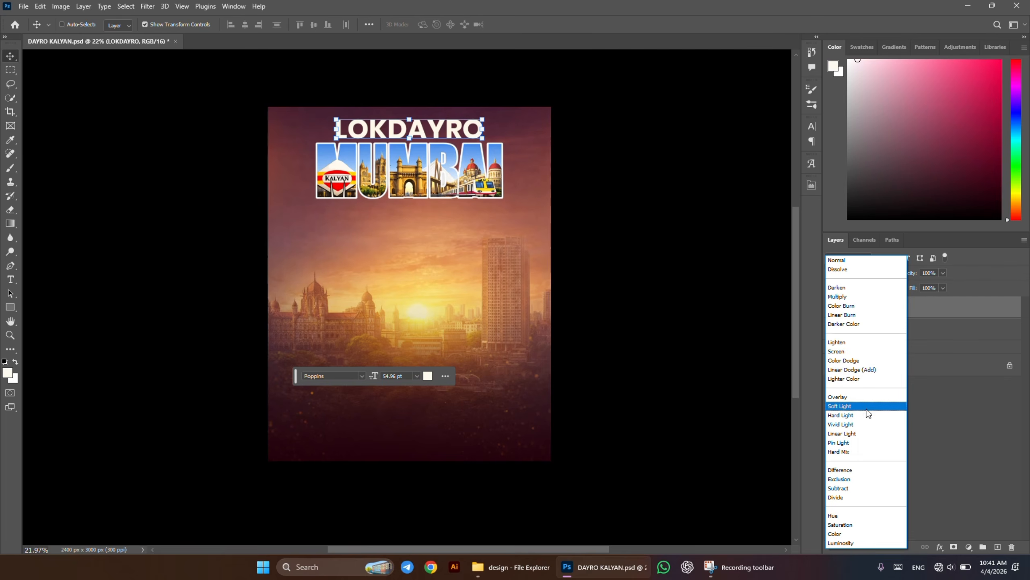
click(866, 404)
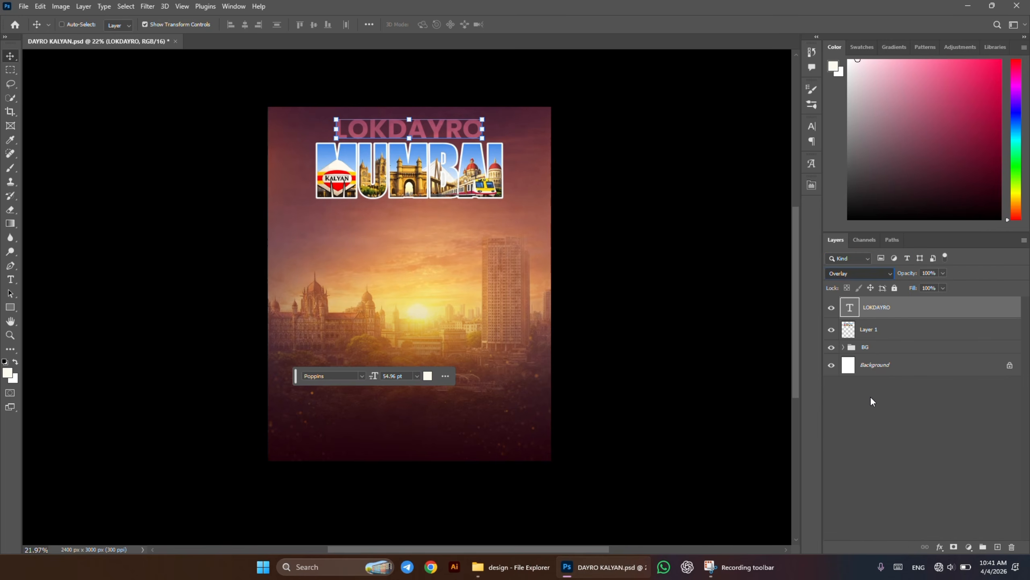
- Set LOKDAYRO's letter spacing to 180 in the Character panel
double_click(420, 130)
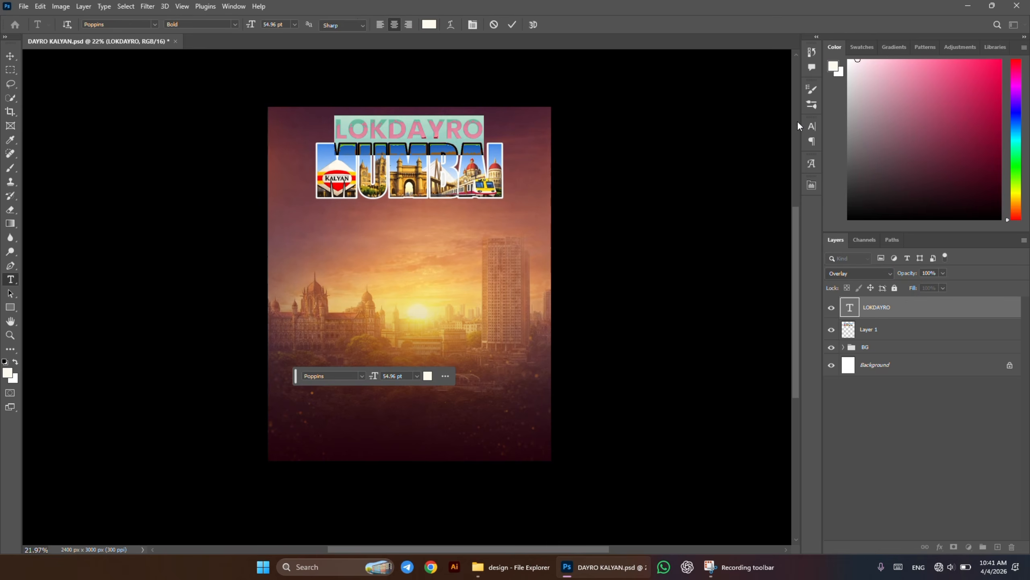
click(809, 126)
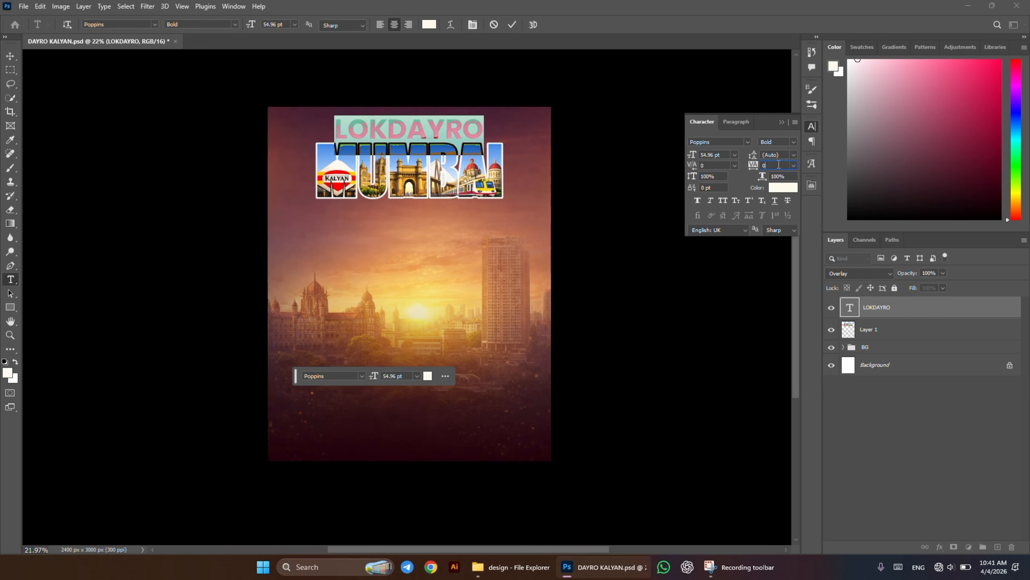
scroll(779, 164, up, 18)
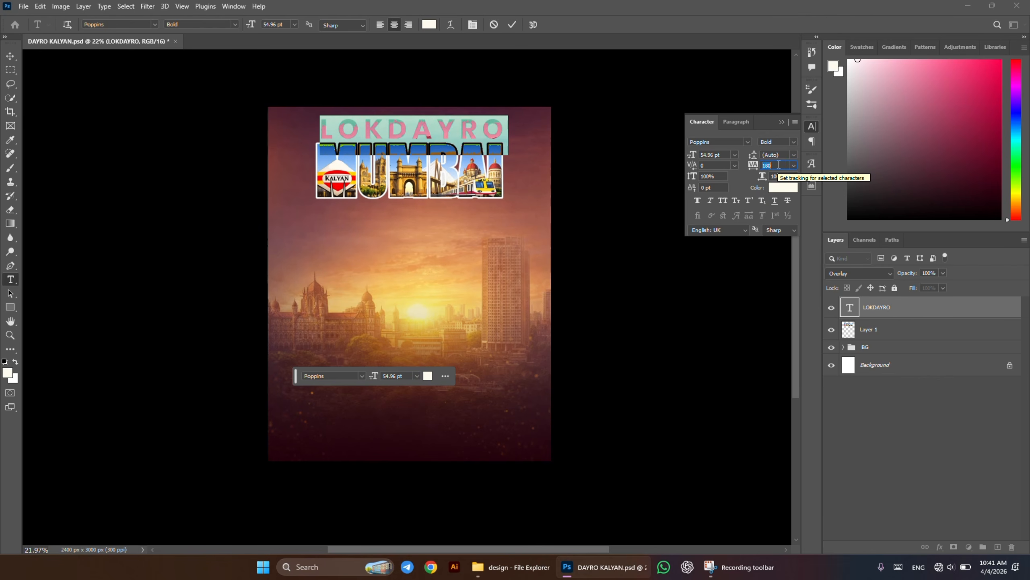
click(8, 60)
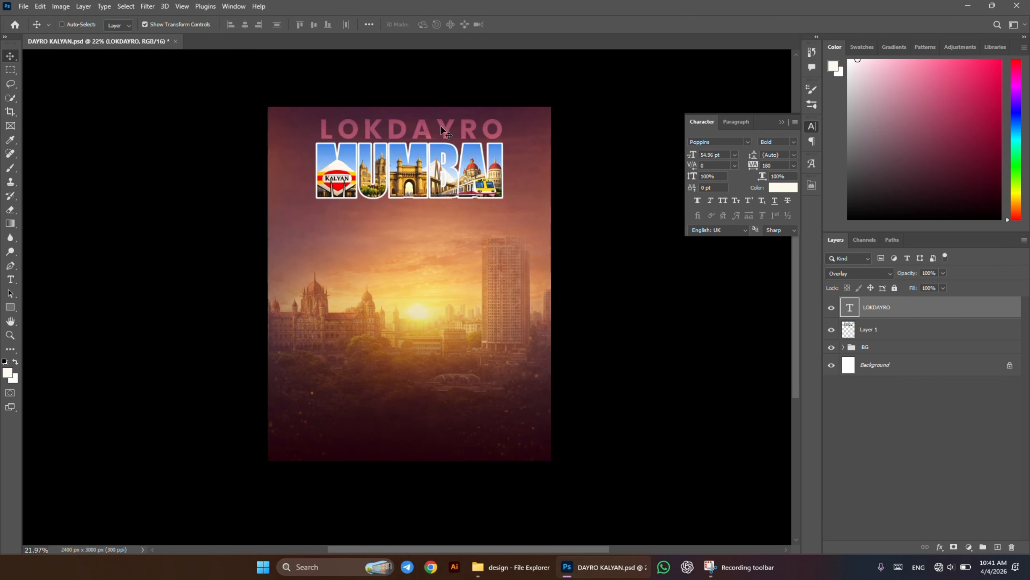
click(785, 124)
- Bring the 1_918502 singer images from the design folder into the poster
scroll(345, 278, up, 2)
scroll(411, 300, down, 2)
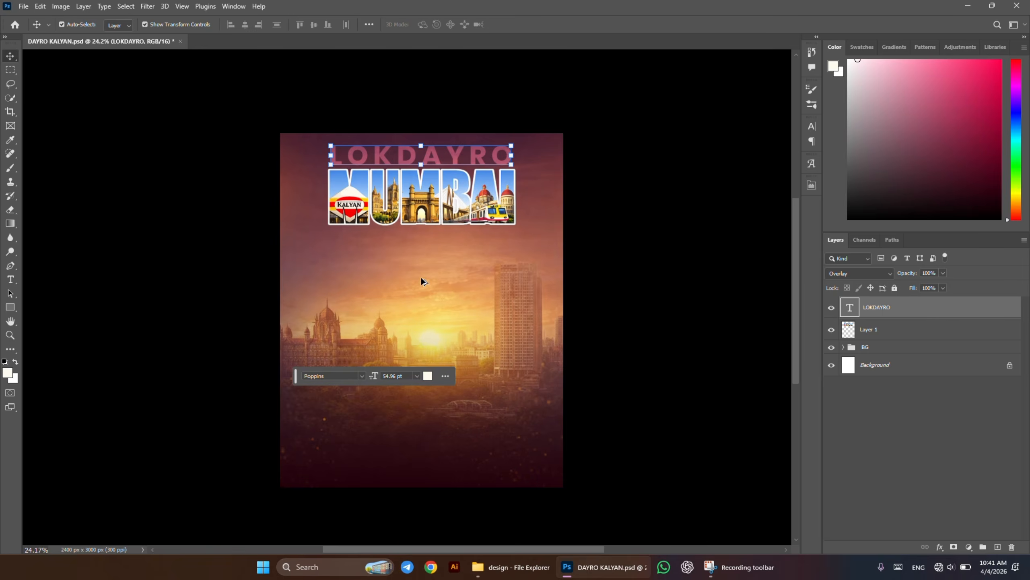
scroll(419, 279, up, 1)
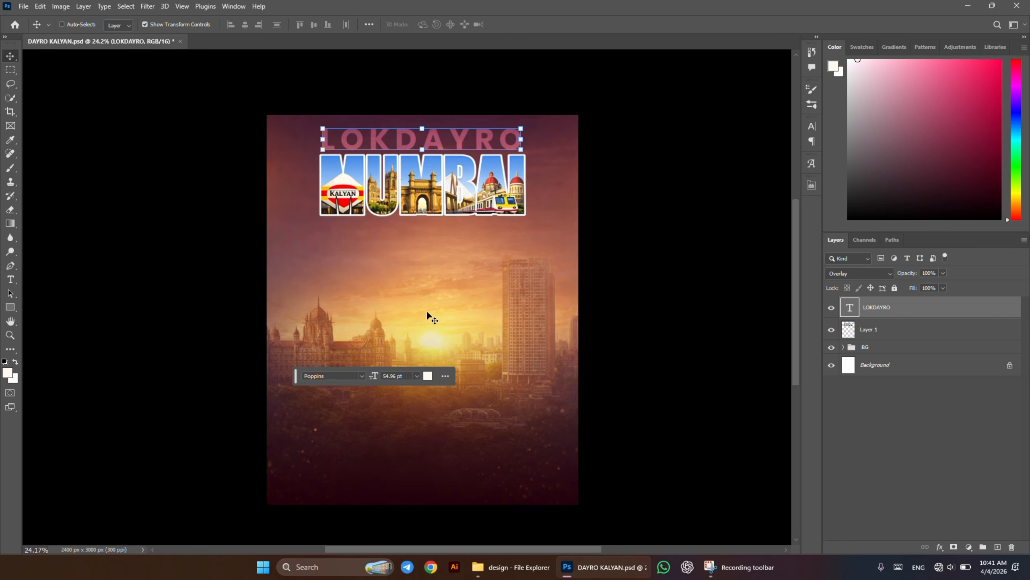
scroll(431, 326, right, 1)
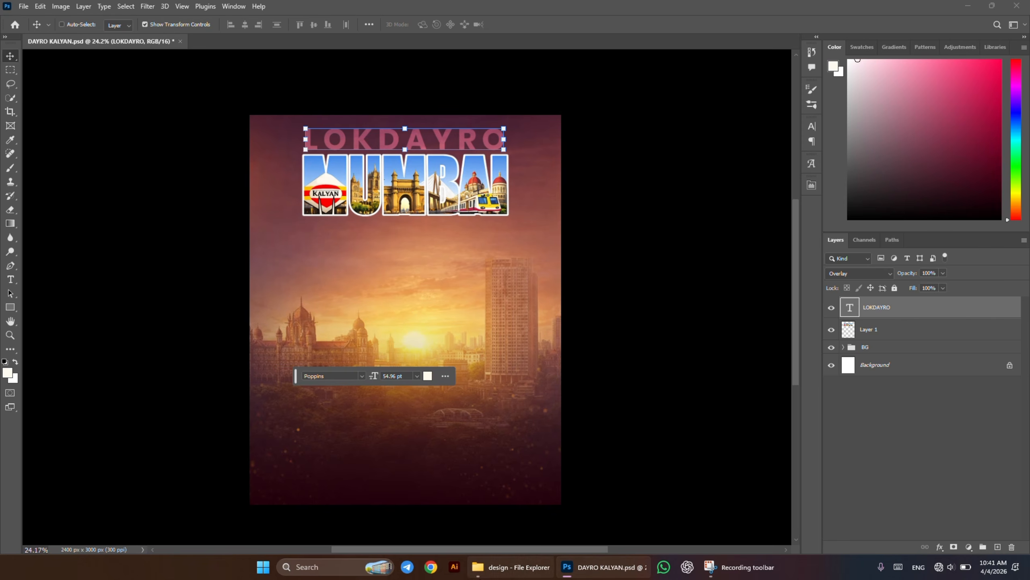
click(471, 566)
click(346, 140)
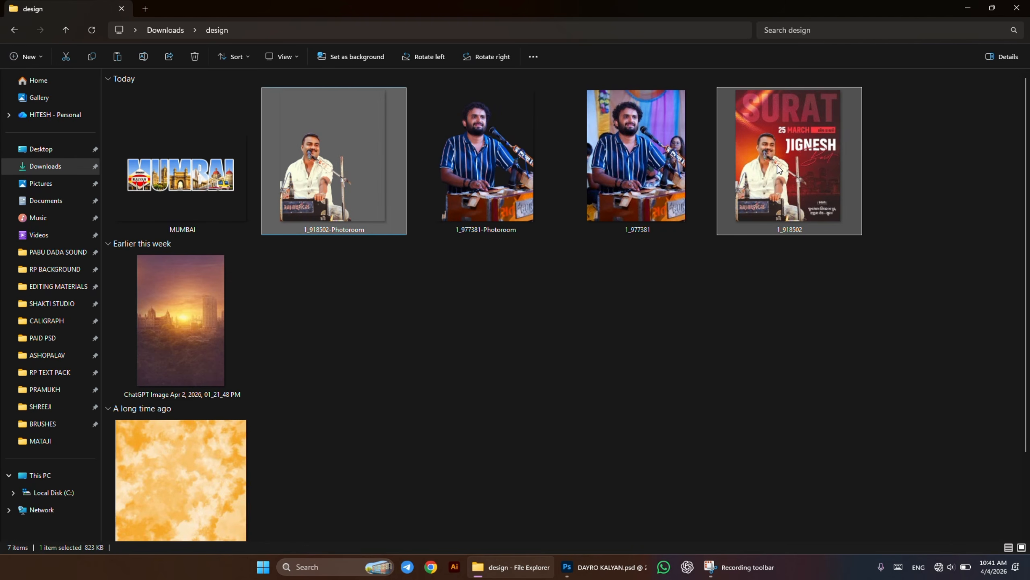
drag(822, 126, 483, 467)
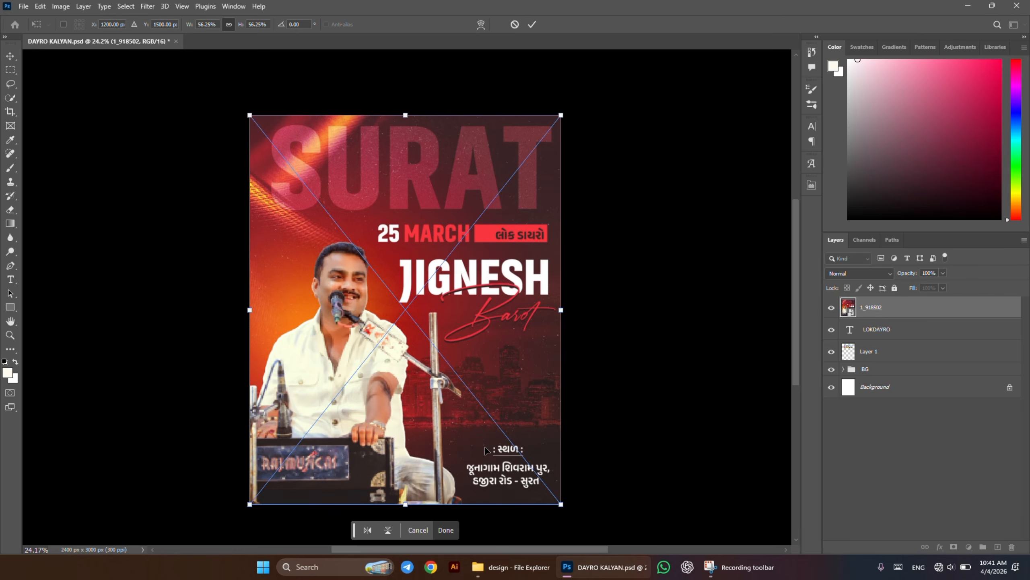
- Copy the cut-out singer onto a new layer and delete both 1_918502 source layers
key(Return)
key(Return)
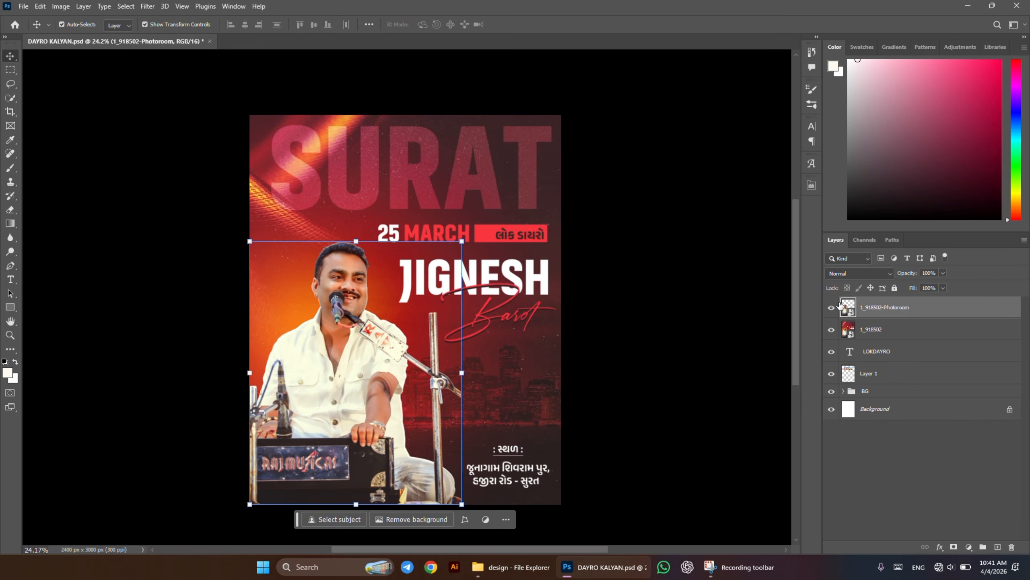
ctrl+click(846, 304)
click(898, 328)
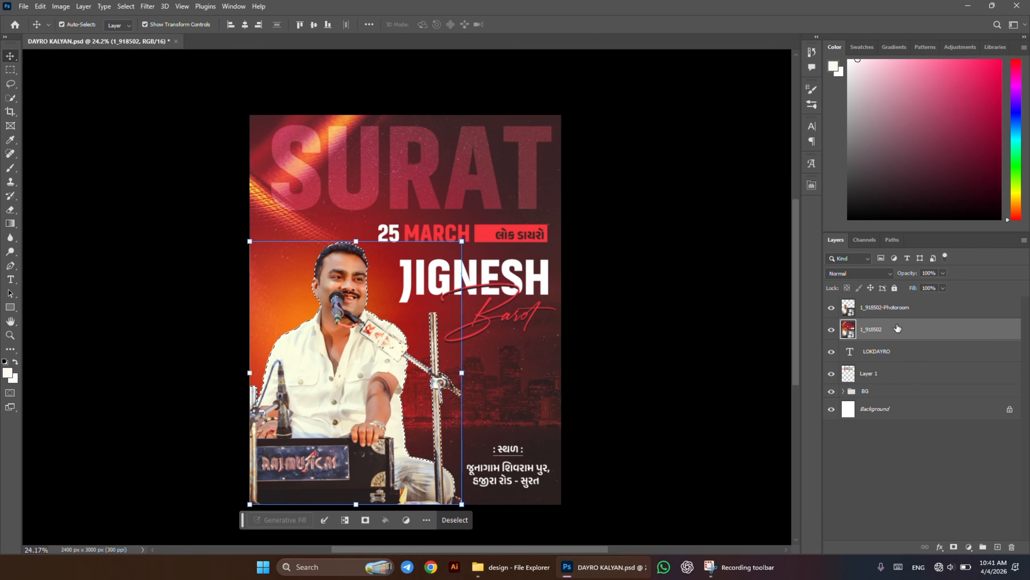
key(ctrl+j)
click(882, 351)
key(Delete)
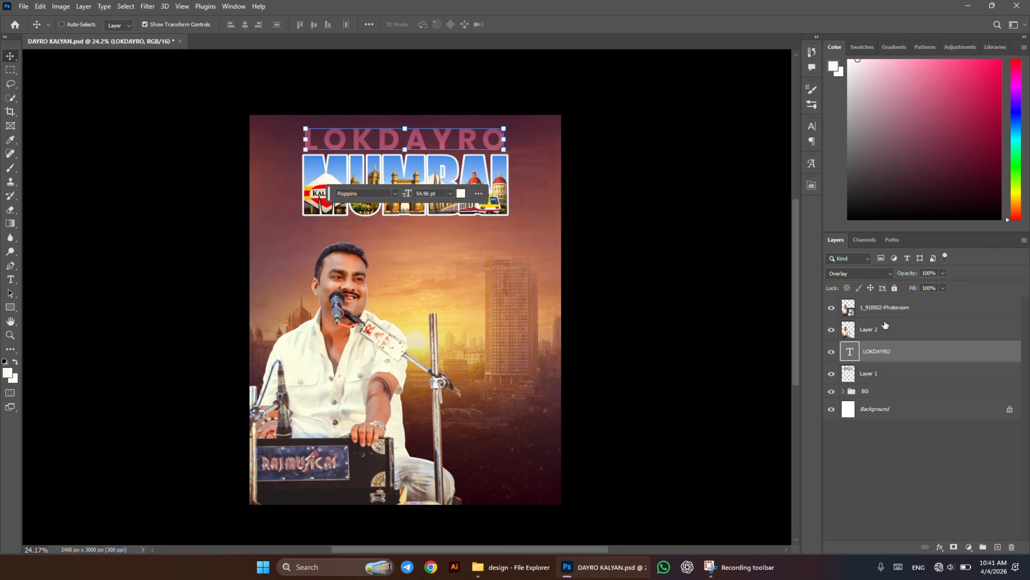
click(876, 329)
ctrl+click(884, 307)
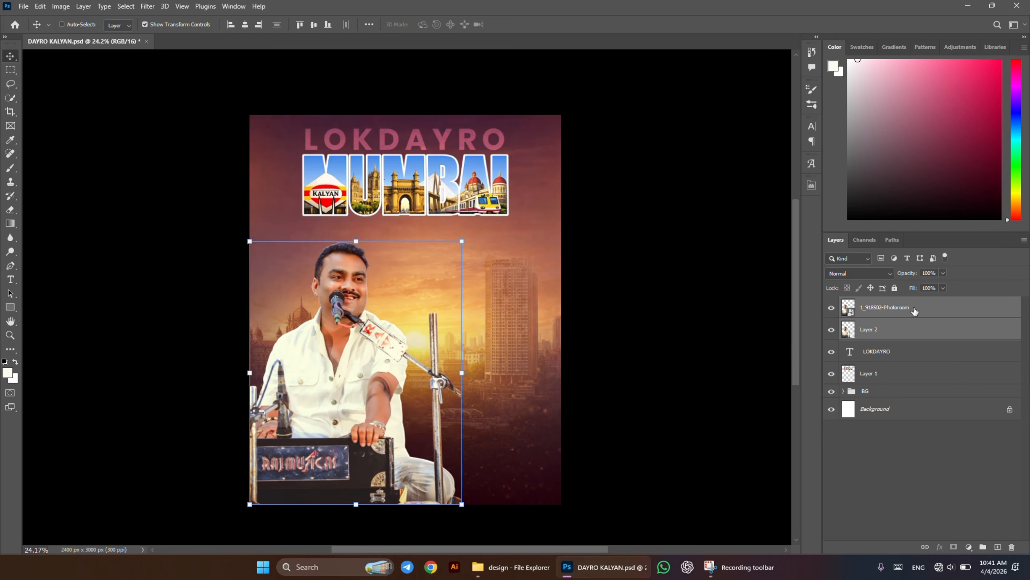
click(915, 311)
key(Delete)
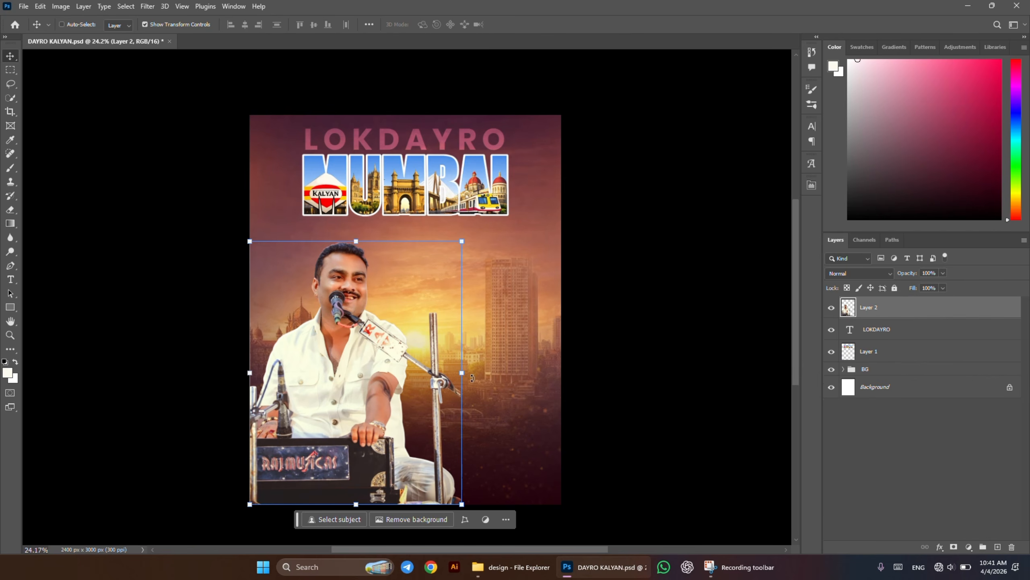
- Shrink the singer, erase the harmonium's lower part, then enlarge him to about 110%
drag(462, 373, 399, 373)
right_click(371, 437)
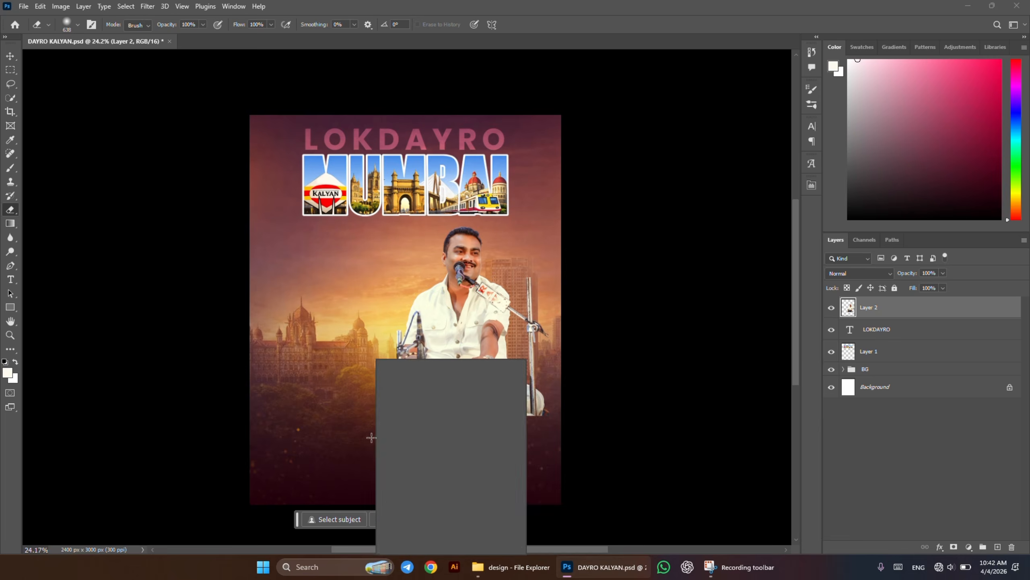
mouse_move(364, 439)
mouse_down()
mouse_move(402, 413)
mouse_move(518, 445)
mouse_move(553, 442)
mouse_move(401, 455)
mouse_move(357, 440)
mouse_move(354, 390)
mouse_move(386, 467)
mouse_move(362, 378)
mouse_up()
key(ctrl+t)
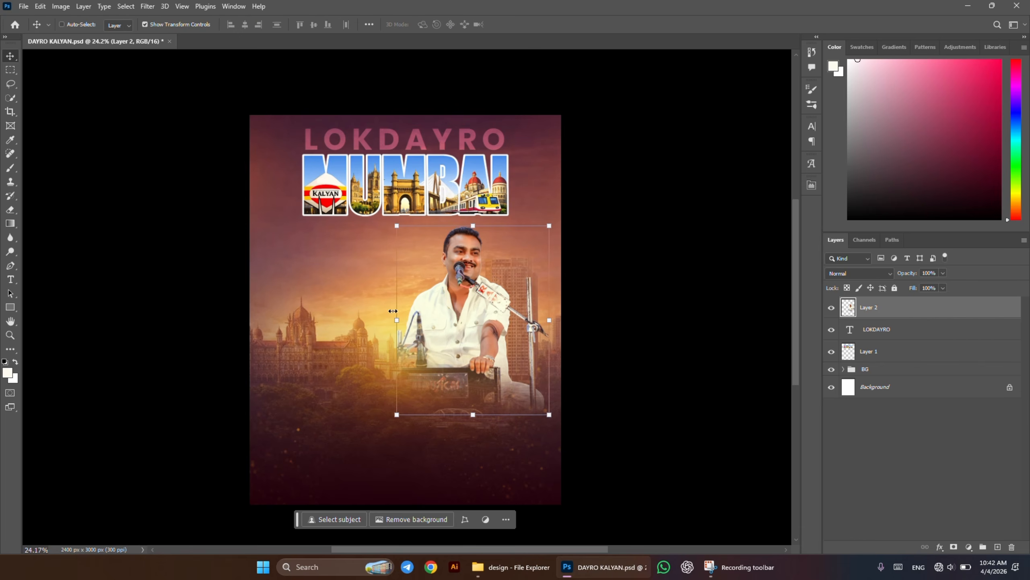
drag(394, 323, 378, 327)
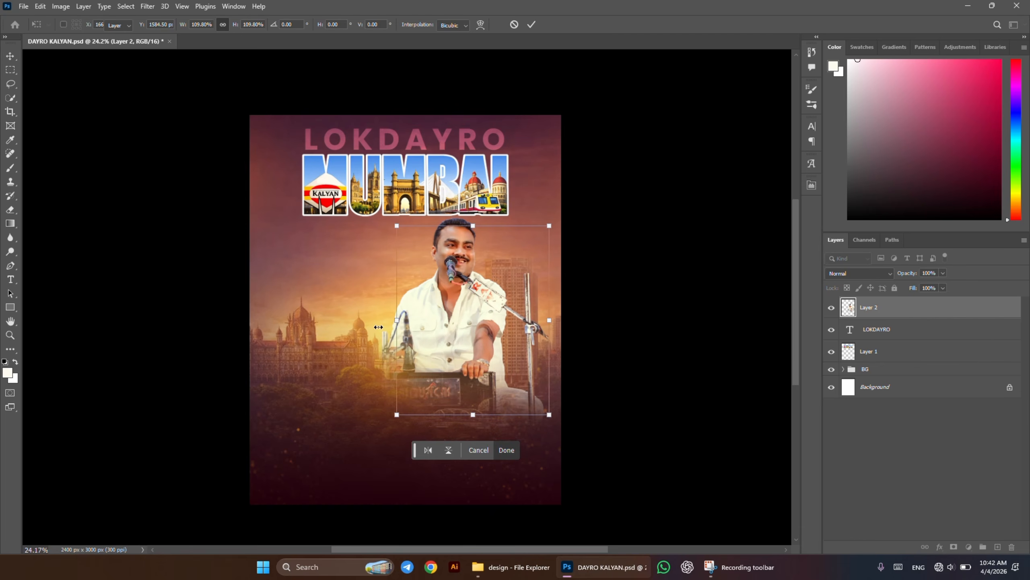
key(Return)
- Bring the 1_977381-Photoroom singer image from the design folder into the poster
click(548, 570)
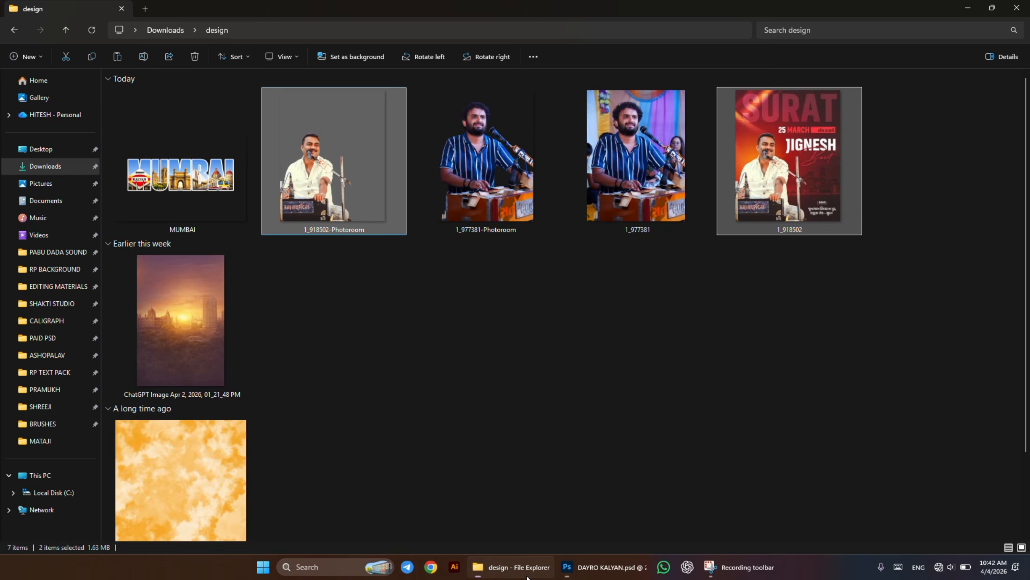
click(511, 163)
drag(616, 564, 479, 424)
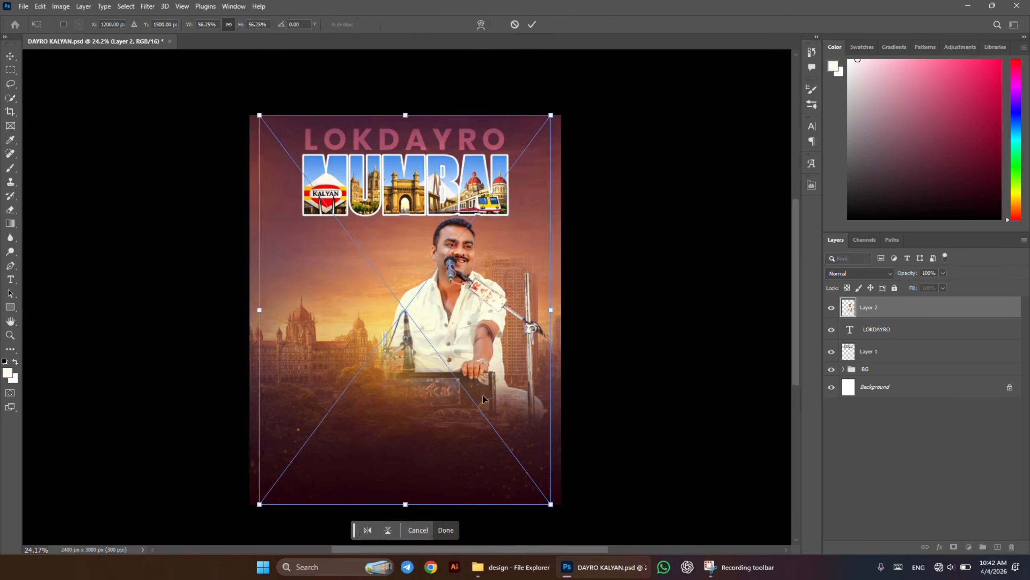
- Shrink and place the striped-shirt singer below the first, rasterize it, and erase the harmonium's bottom
drag(552, 310, 423, 310)
key(Return)
key(ctrl+[)
key(e)
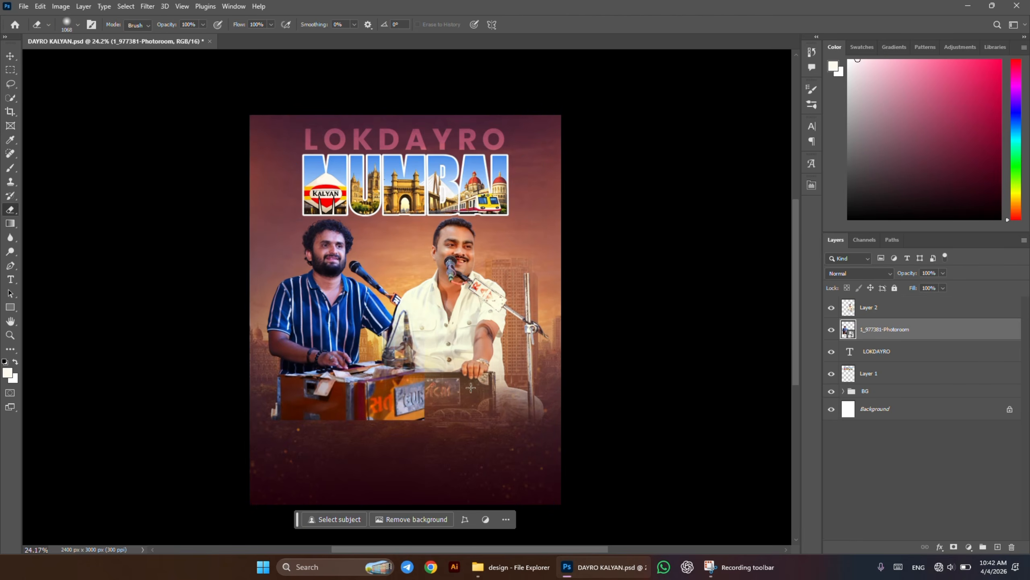
click(429, 369)
click(498, 213)
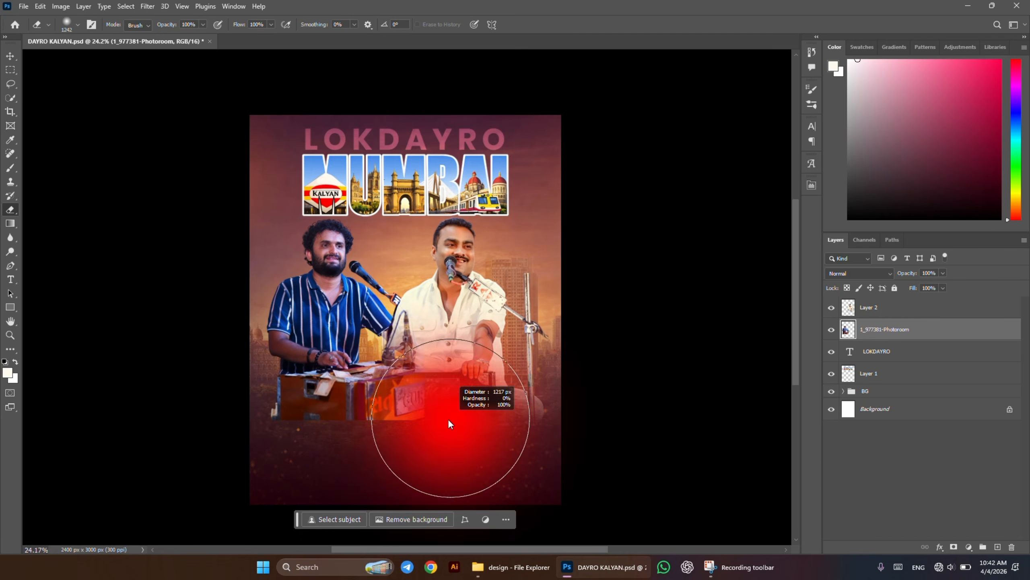
mouse_move(447, 419)
mouse_down()
mouse_move(351, 452)
mouse_move(264, 445)
mouse_up()
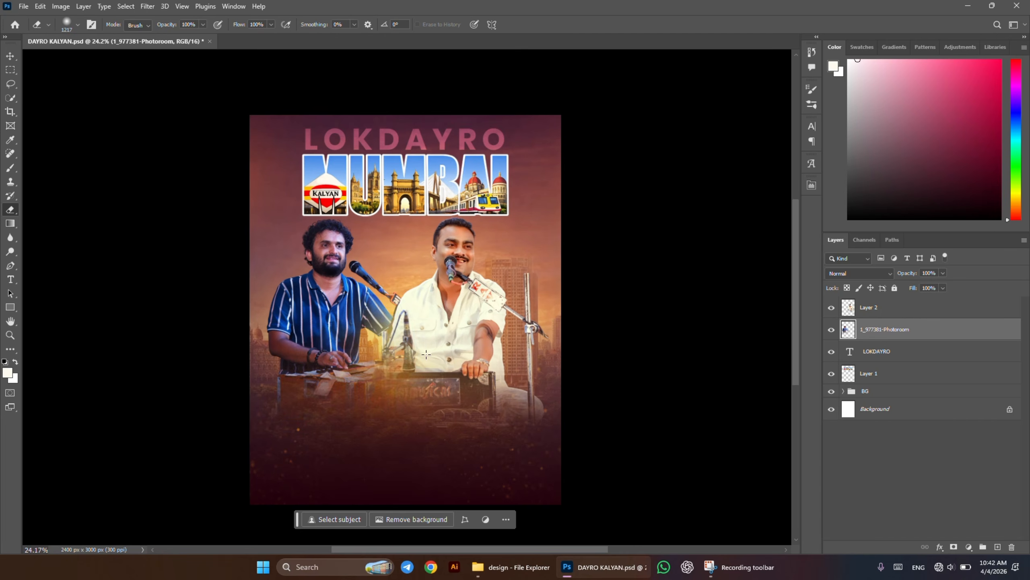
- Shift the striped-shirt singer right and down, and nudge the white-shirt singer slightly right
key(v)
mouse_move(382, 316)
mouse_down()
mouse_move(487, 315)
mouse_move(437, 318)
mouse_up()
click(888, 310)
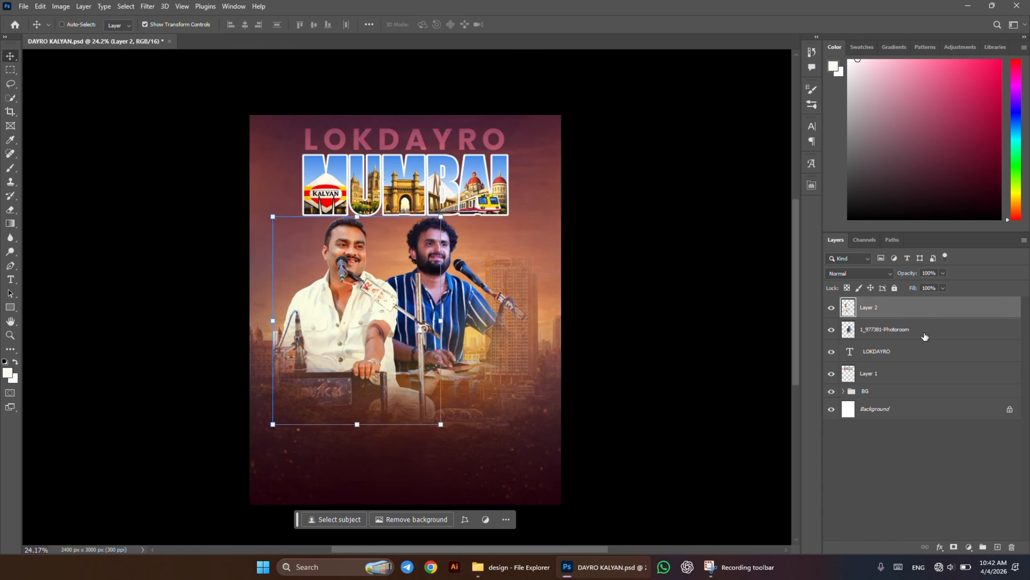
click(885, 329)
drag(505, 333, 518, 339)
click(891, 306)
drag(427, 374, 434, 374)
- Erase the bottom of the white-shirt singer's layer with a smaller eraser brush
key(e)
click(421, 405)
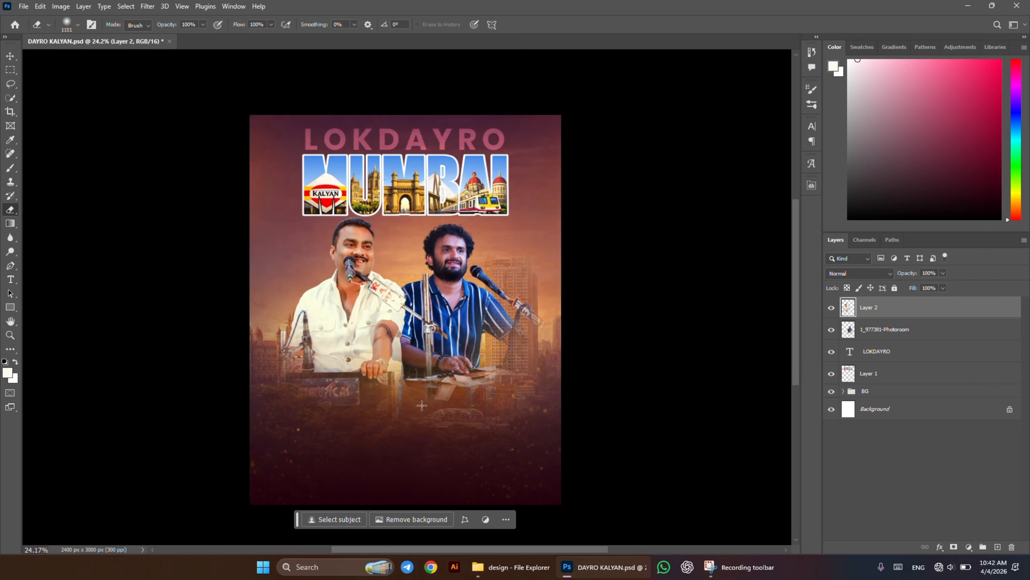
mouse_move(440, 334)
mouse_down()
mouse_move(419, 335)
mouse_move(411, 317)
mouse_up()
drag(436, 278, 431, 278)
scroll(429, 281, up, 5)
scroll(429, 281, down, 2)
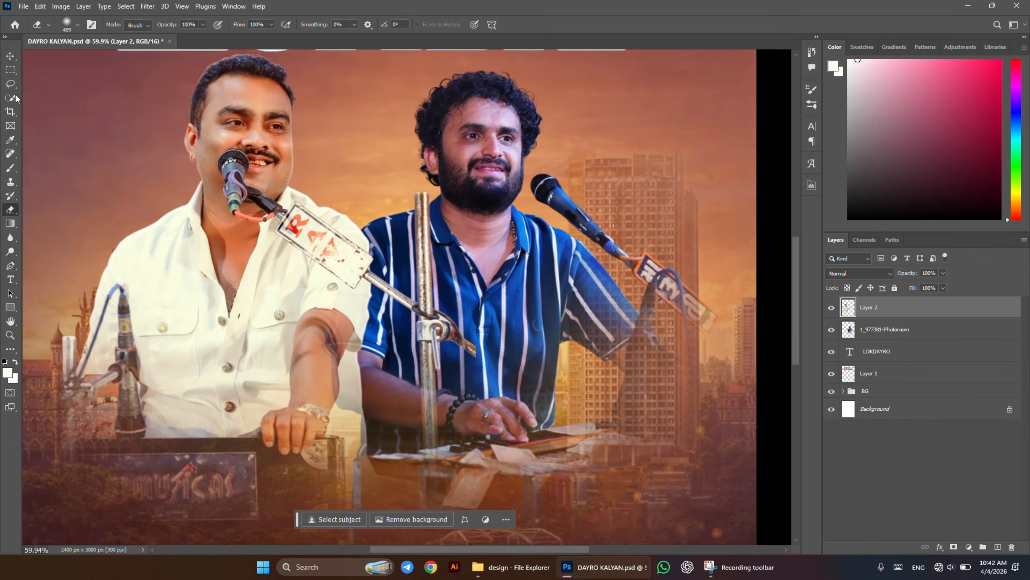
- Marquee the stray mic stand, cut it to its own layer with Layer via Cut, and delete it
click(13, 75)
mouse_move(387, 153)
mouse_down()
mouse_move(534, 542)
mouse_move(524, 534)
mouse_up()
right_click(431, 386)
click(491, 222)
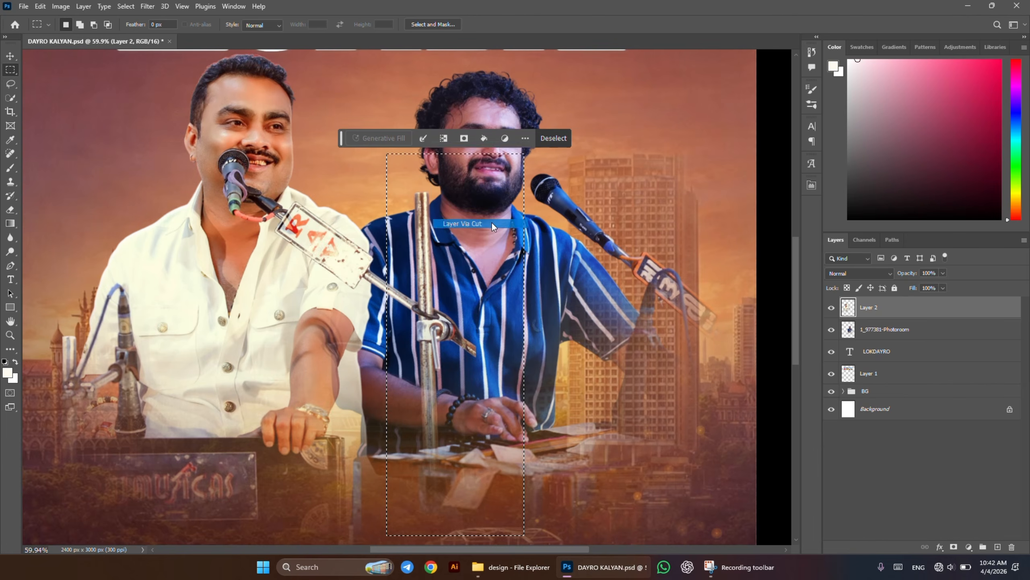
key(Delete)
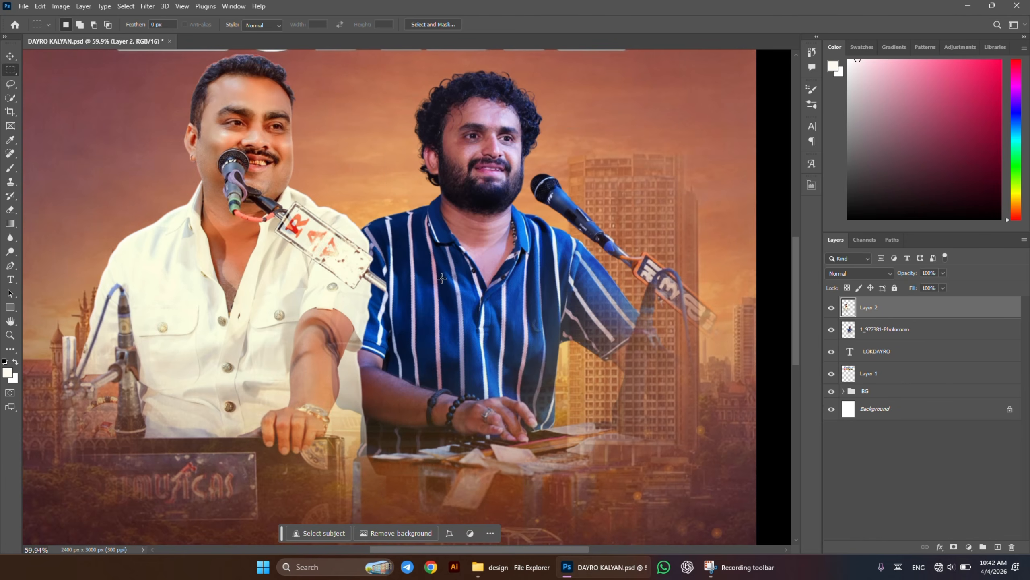
- Erase the part of the white-shirt layer overlapping the striped-shirt singer
key(e)
drag(409, 285, 383, 282)
drag(884, 315, 884, 337)
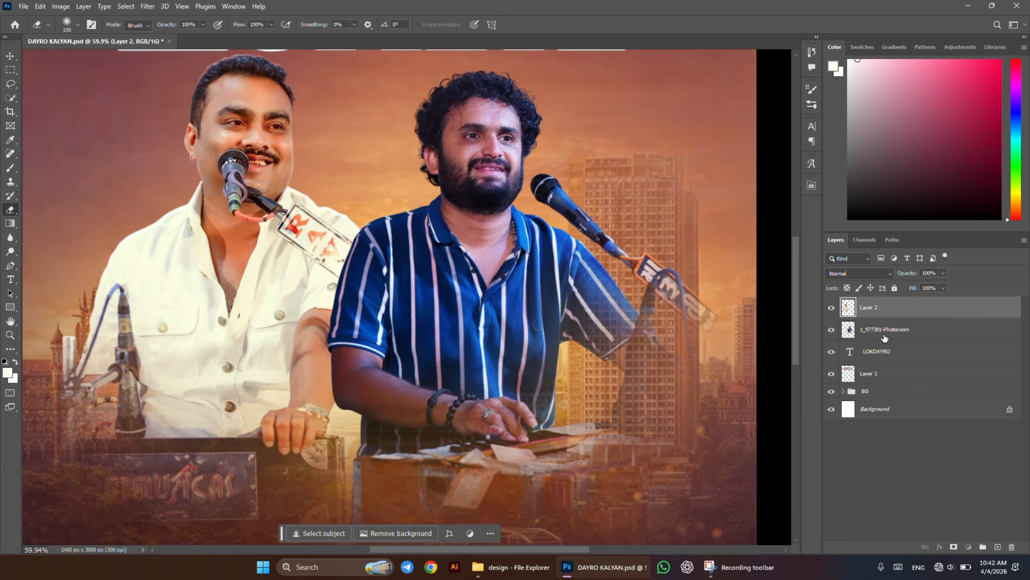
- Move the striped-shirt singer right and the white-shirt singer 45 px right, then shift both slightly left
key(v)
scroll(518, 266, down, 3)
ctrl+click(561, 276)
mouse_move(554, 289)
mouse_down()
mouse_move(577, 293)
mouse_move(564, 286)
mouse_up()
click(878, 324)
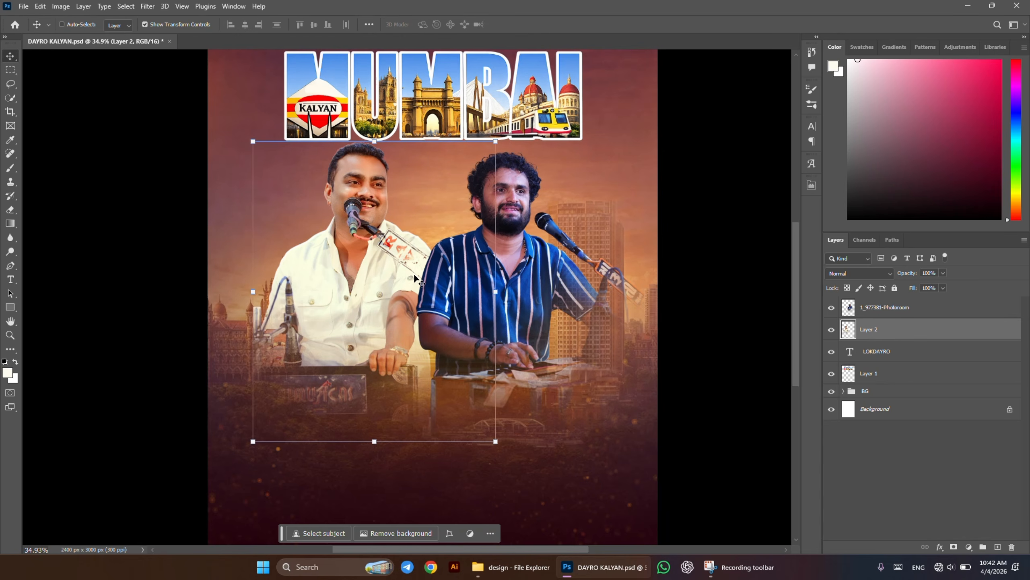
drag(420, 281, 421, 280)
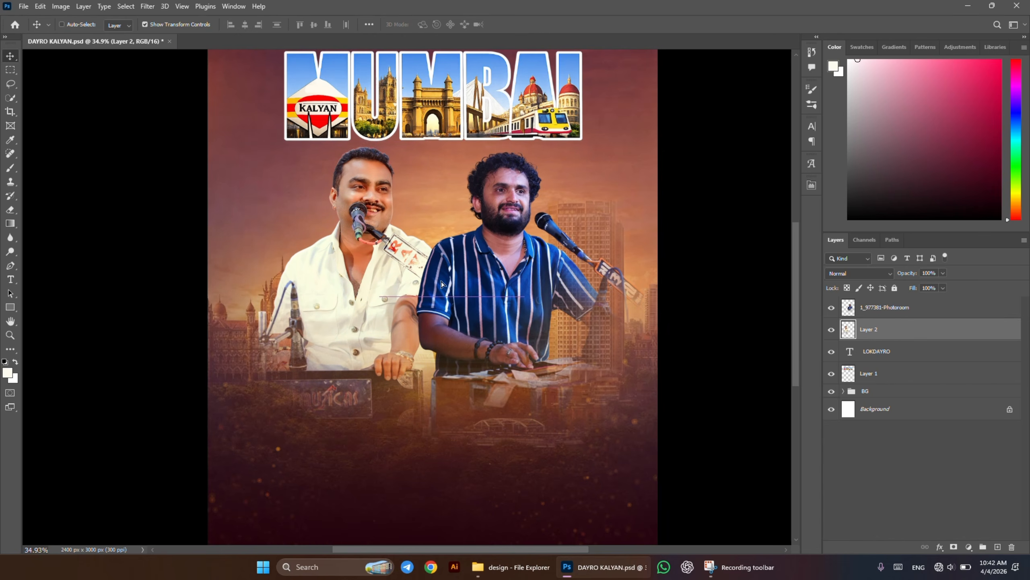
shift+click(927, 312)
drag(547, 291, 467, 294)
scroll(541, 294, down, 1)
scroll(442, 294, up, 1)
- Group the LOKDAYRO and Layer 1 layers into a group named TEXT
scroll(435, 294, down, 1)
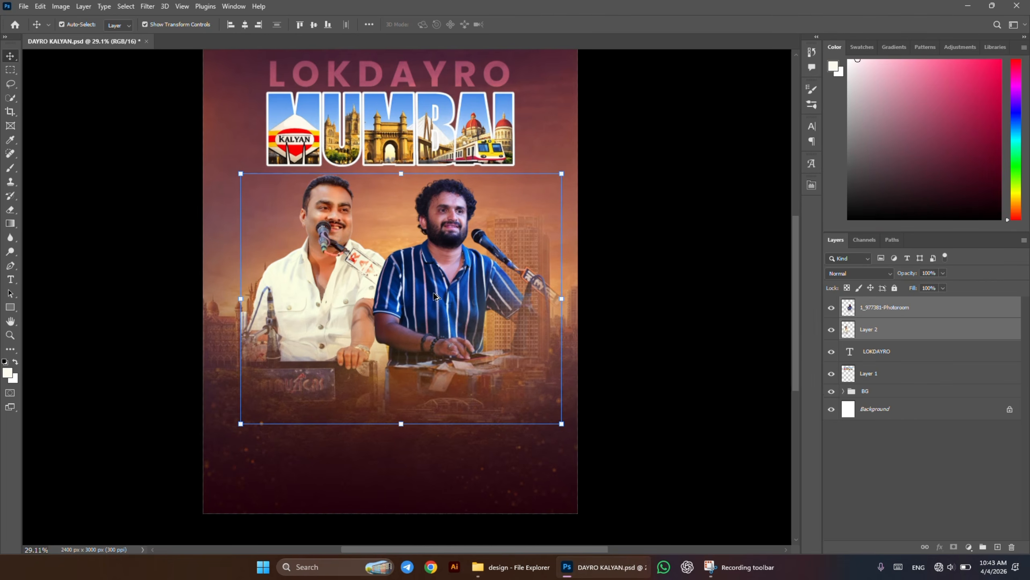
scroll(433, 296, down, 1)
click(888, 353)
shift+click(884, 375)
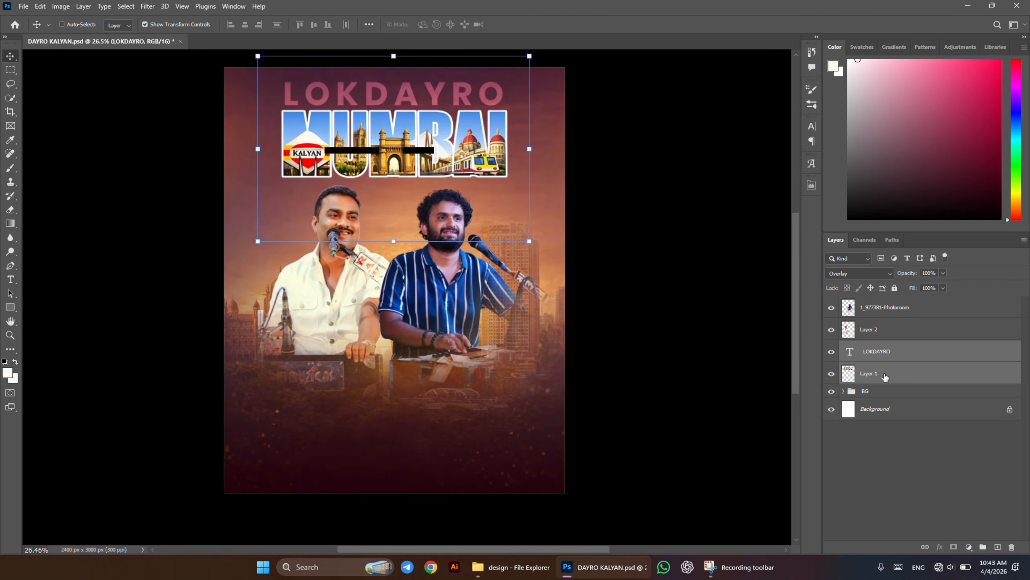
key(ctrl+g)
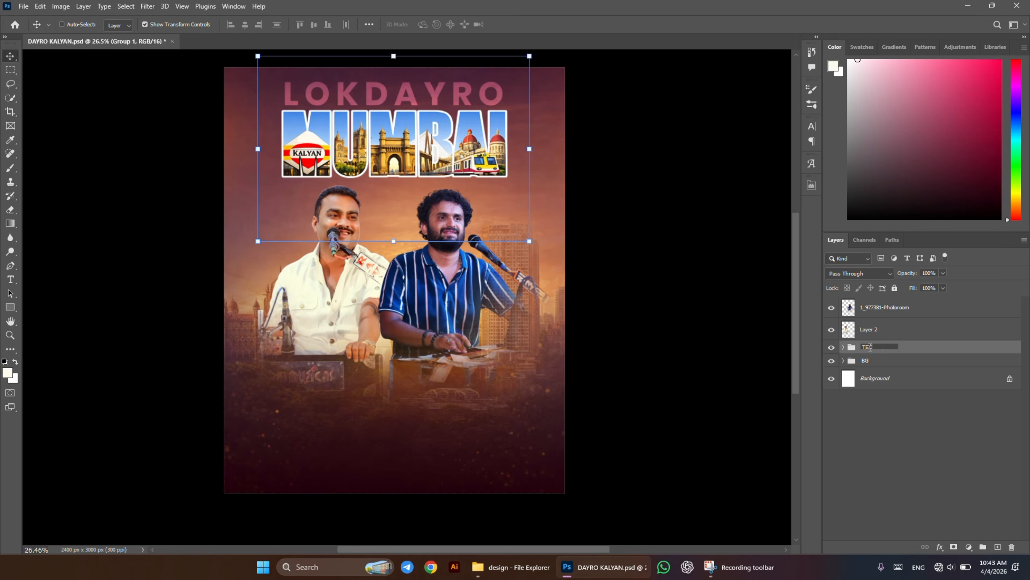
key(Return)
click(870, 328)
click(913, 463)
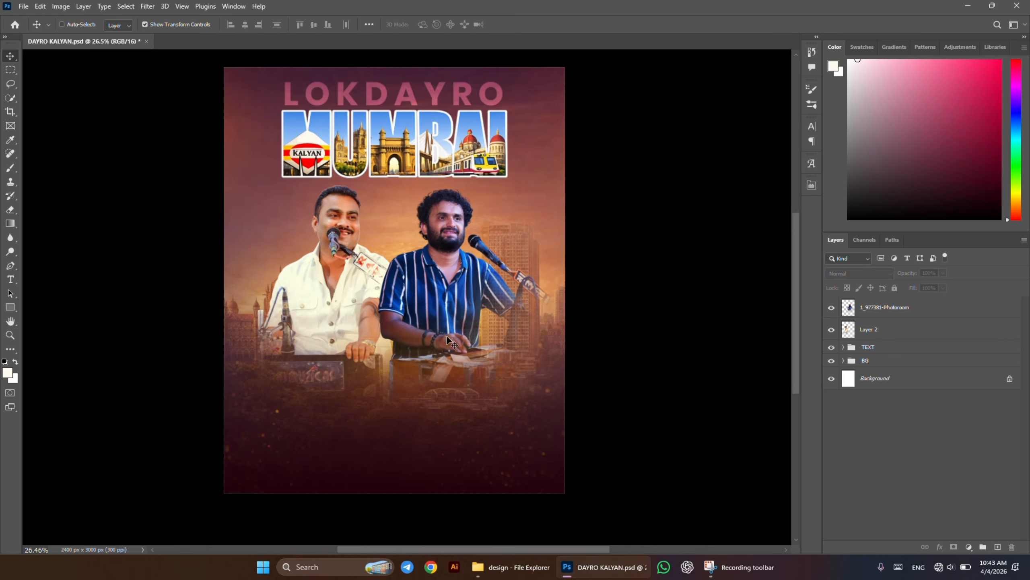
- Bring the design folder window forward and go to the Downloads folder
scroll(405, 343, down, 2)
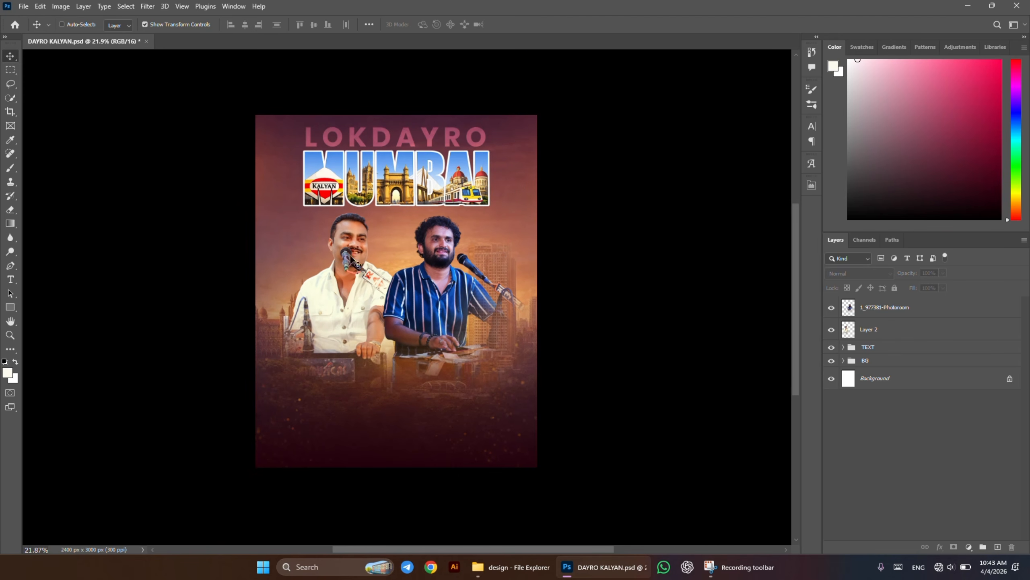
click(546, 573)
scroll(612, 288, down, 2)
scroll(547, 311, up, 2)
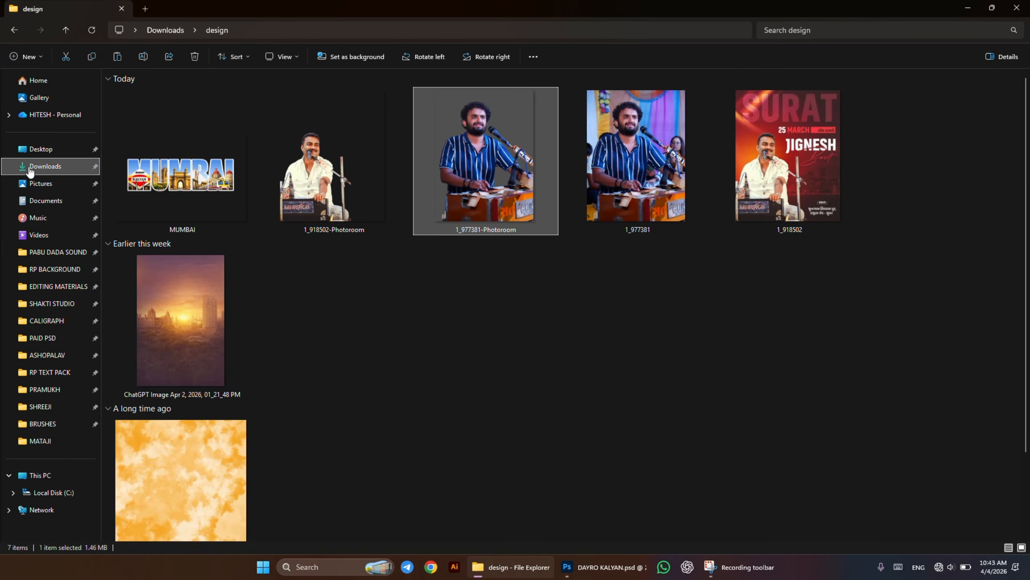
click(28, 167)
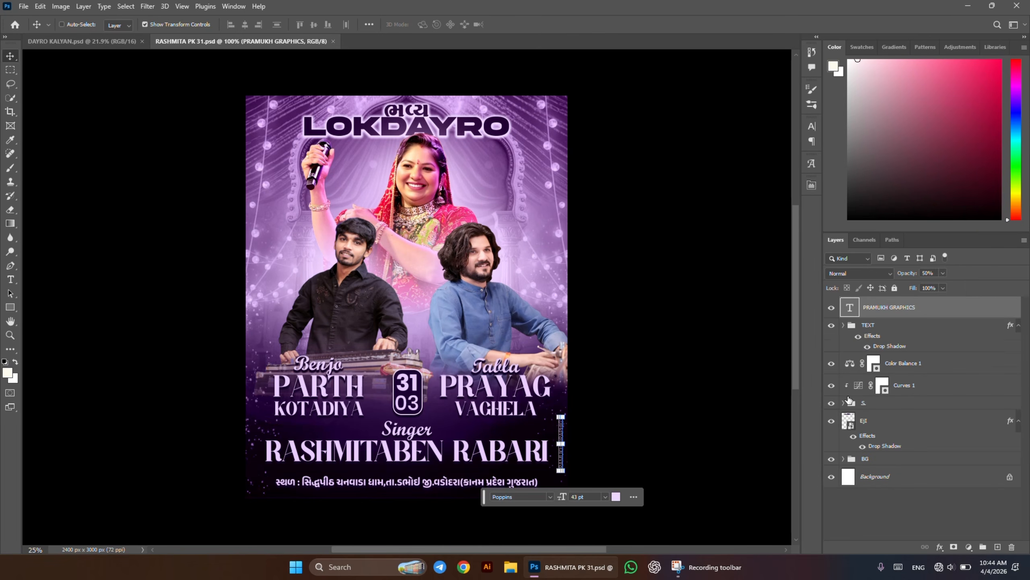
- Hide the watermark, TEXT, EJI and BG layers, select the keyboard player in group S, and return to DAYRO KALYAN
drag(833, 307, 831, 360)
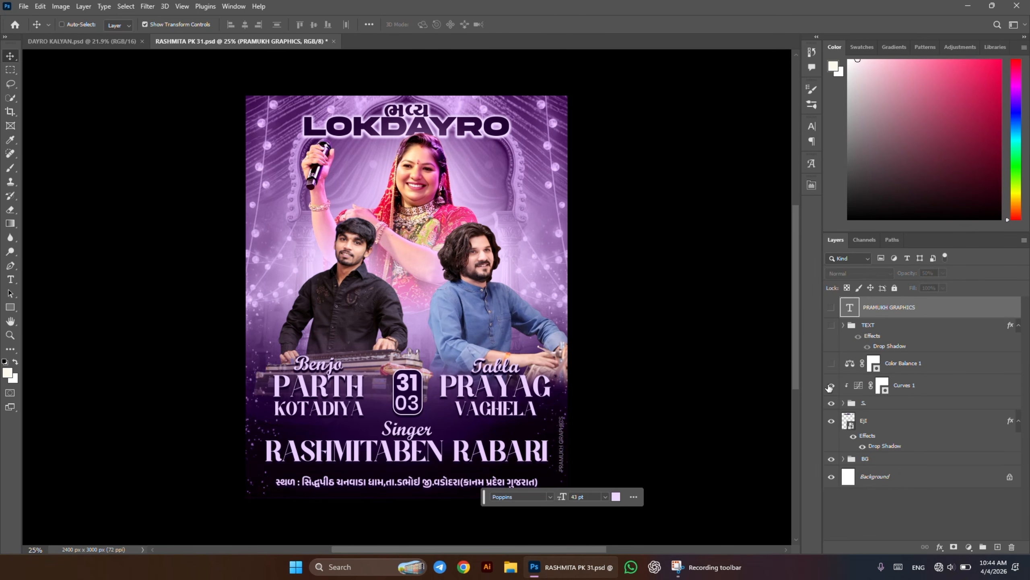
click(831, 420)
click(831, 458)
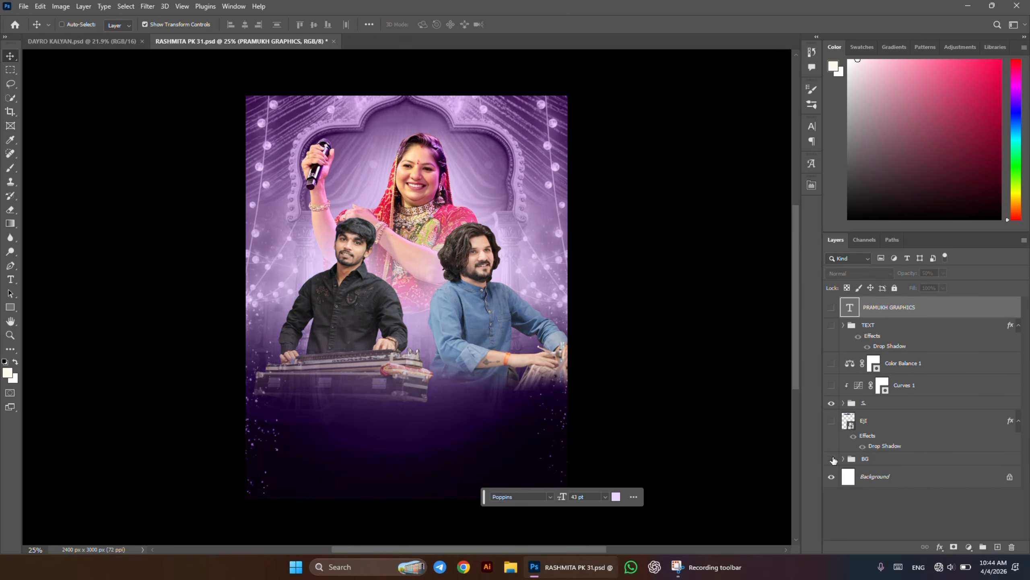
click(843, 403)
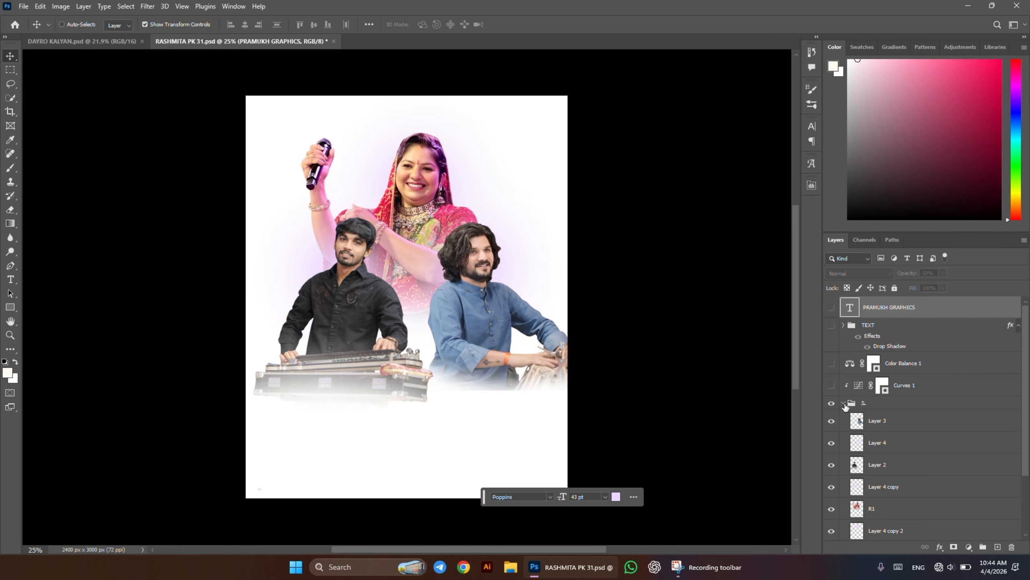
click(897, 467)
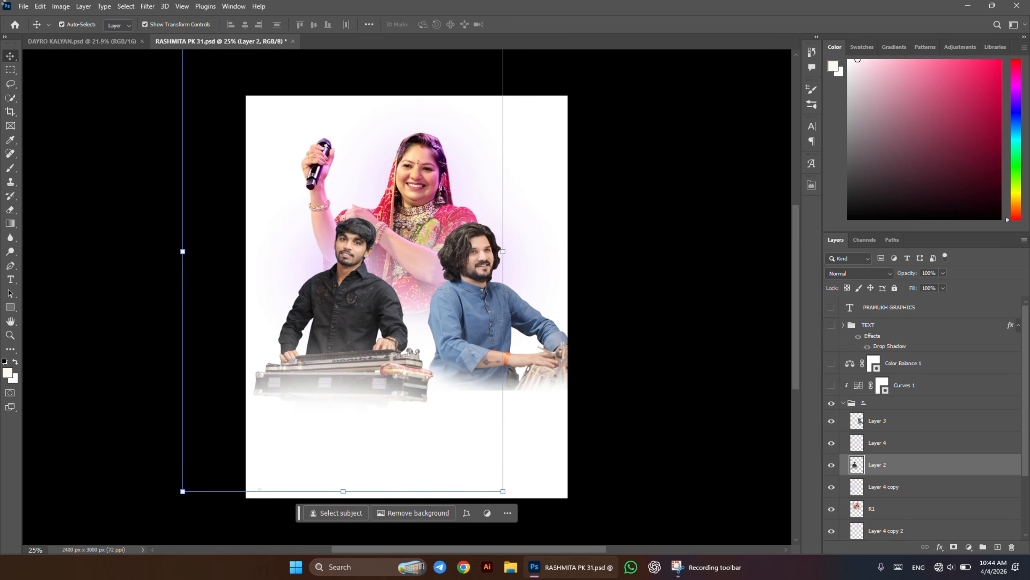
click(97, 40)
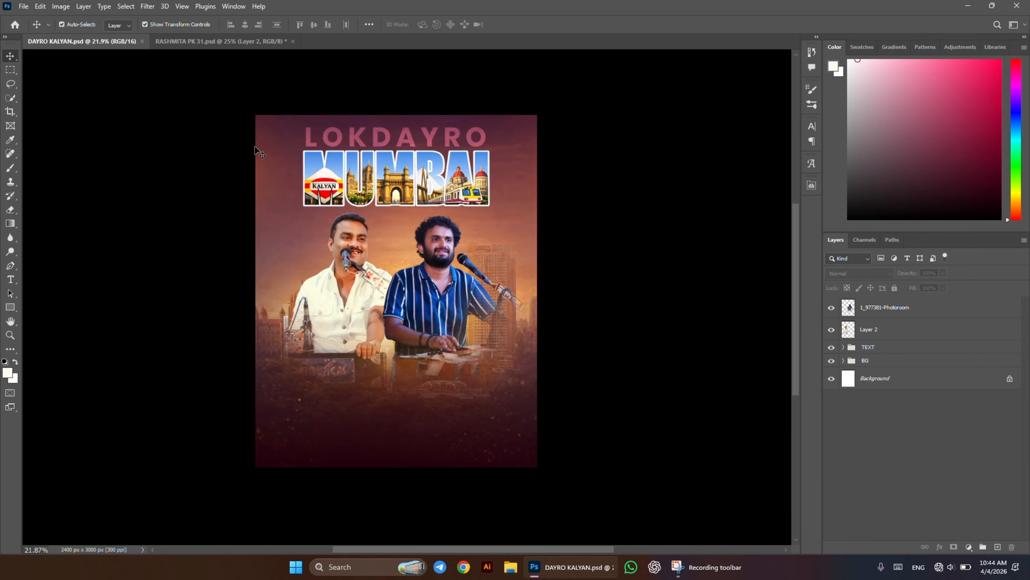
- Drag the keyboard player into the Mumbai poster and stack both singers above him
drag(260, 153, 272, 239)
drag(452, 370, 439, 343)
click(895, 333)
shift+click(872, 351)
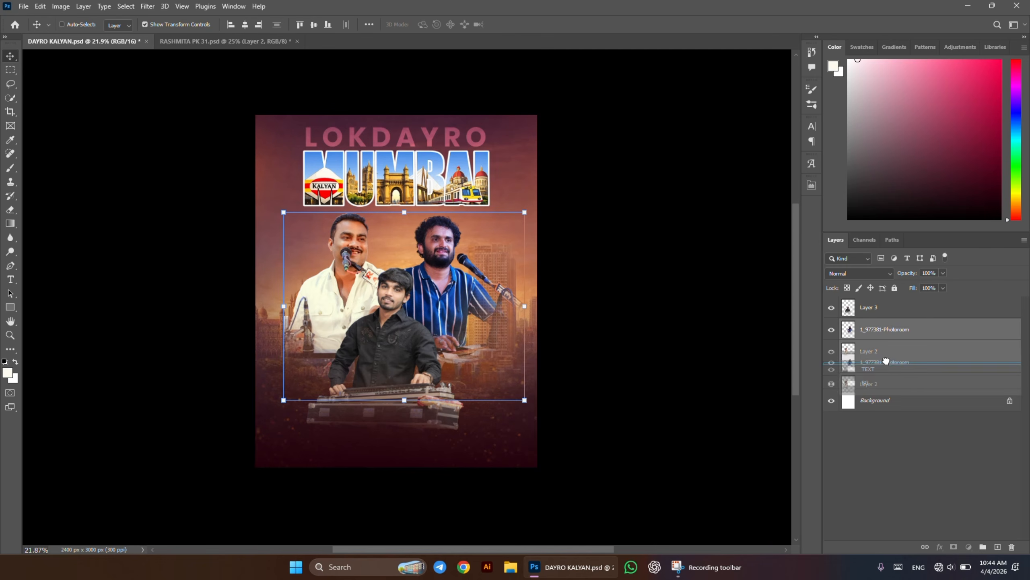
drag(890, 329, 889, 324)
drag(420, 309, 419, 356)
drag(894, 308, 897, 359)
drag(454, 395, 454, 316)
- Try repositioning the striped- and white-shirt singers, then undo the rearrangement and reordering
click(884, 307)
drag(463, 372, 487, 358)
click(878, 330)
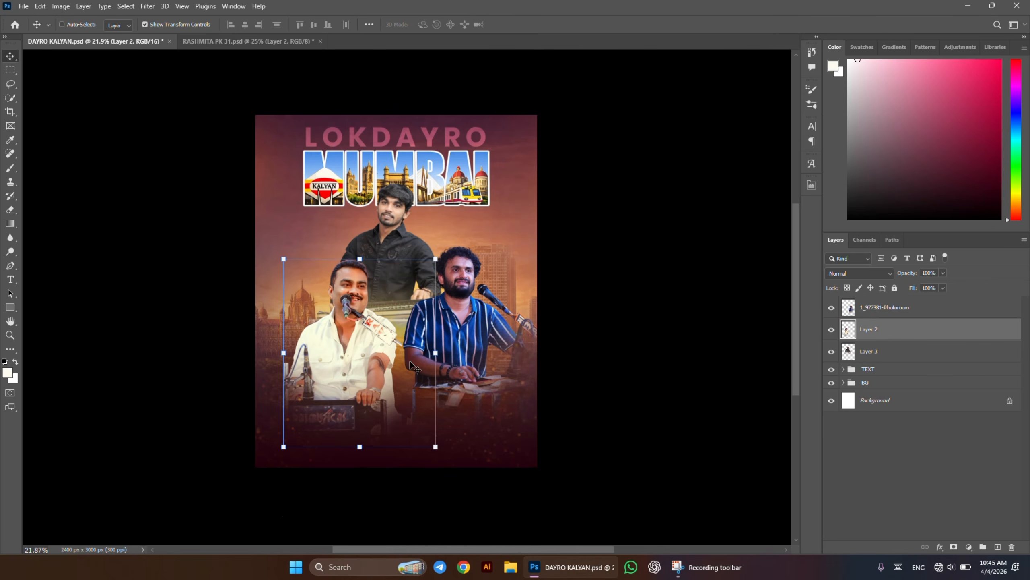
drag(411, 363, 479, 289)
key(ctrl+z)
key(ctrl+z)
key(ctrl+z)
key(ctrl+z)
key(ctrl+z)
click(924, 331)
shift+click(921, 308)
key(ctrl+z)
- Move the two back-row singers up and scale them to about 90%
shift+click(921, 331)
drag(501, 340, 502, 279)
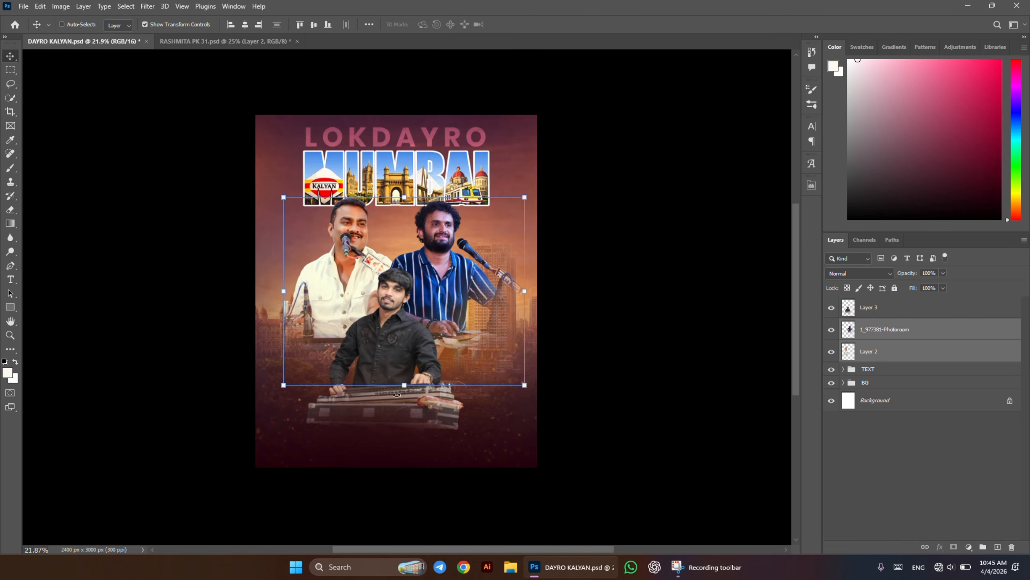
drag(406, 388, 425, 352)
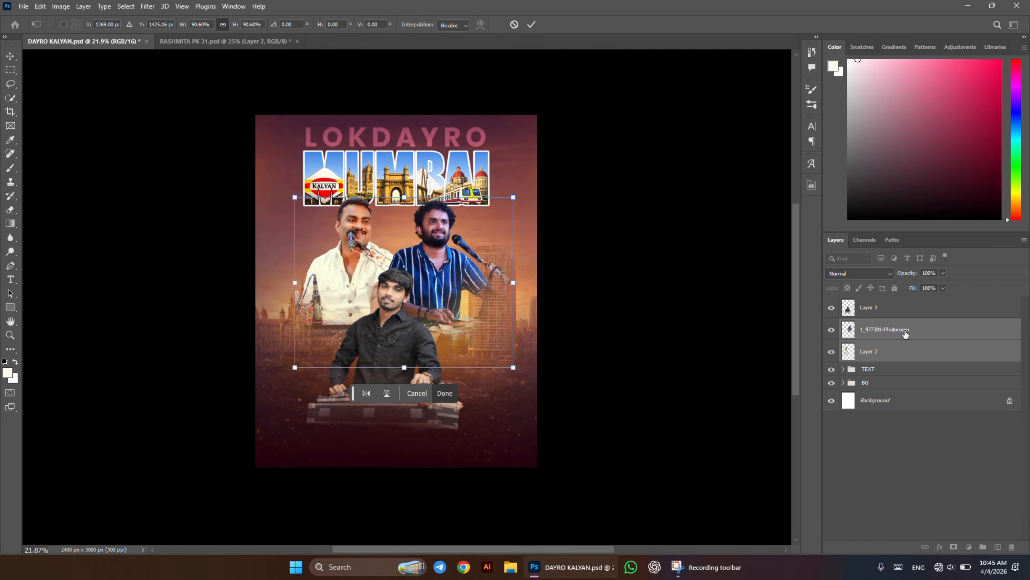
key(Return)
- Move the keyboard player up and resize him to about 91%
ctrl+click(436, 392)
drag(409, 390, 410, 375)
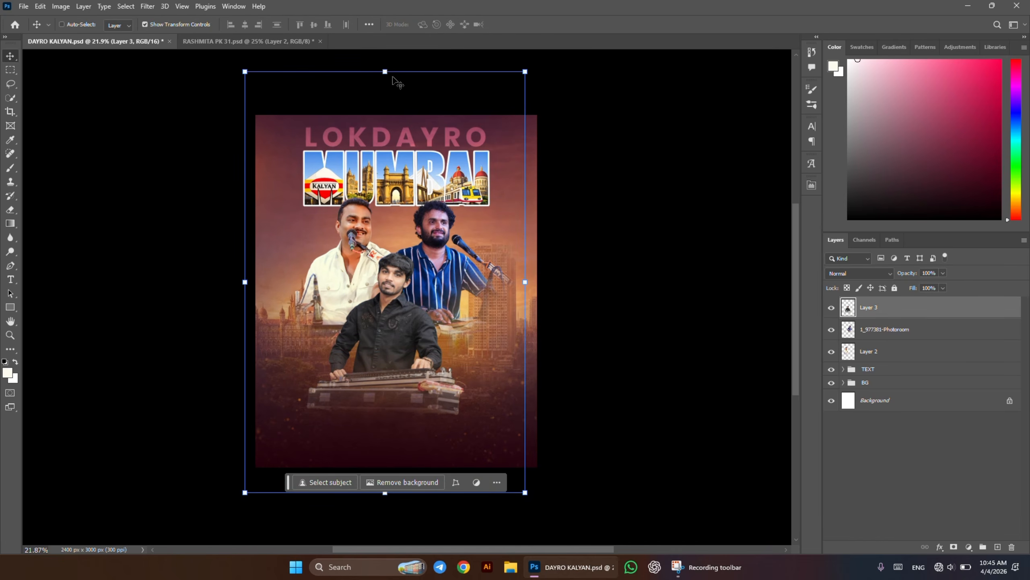
drag(385, 72, 381, 113)
drag(406, 250, 443, 254)
click(965, 332)
- Reposition the striped-shirt singer and raise the keyboard player 306 px to front-centre
click(945, 351)
drag(399, 288, 379, 298)
click(885, 332)
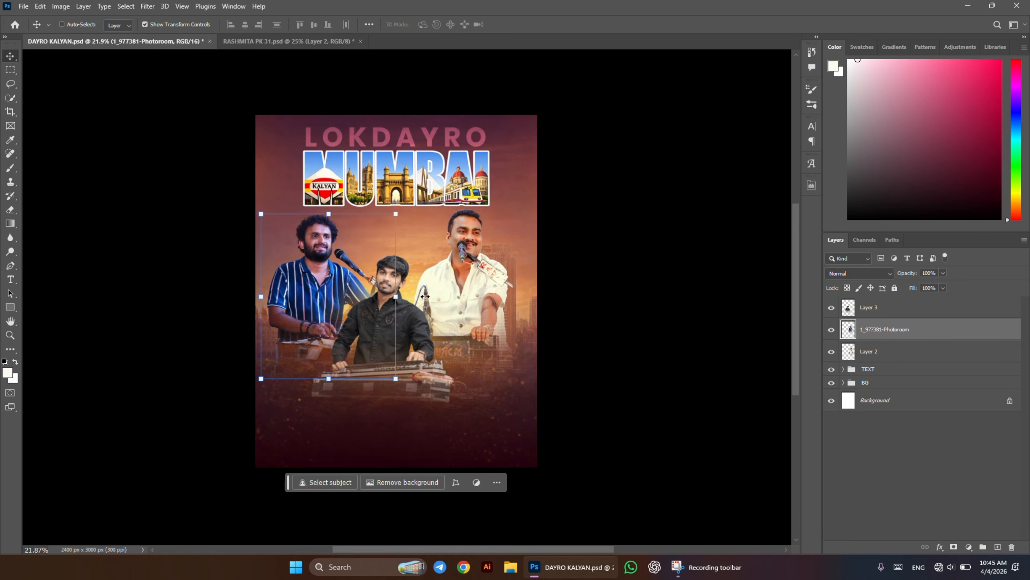
click(913, 353)
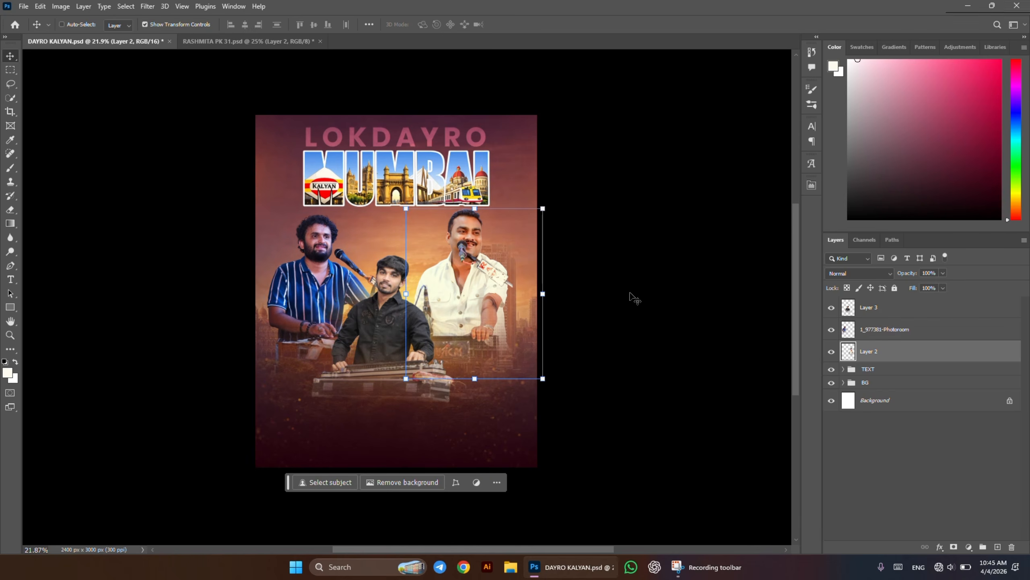
click(886, 328)
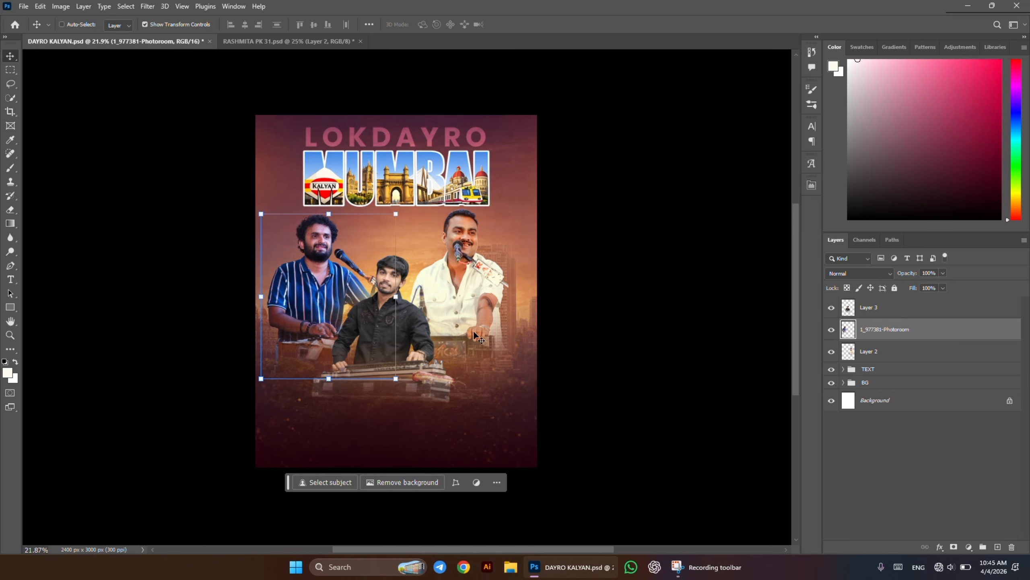
click(917, 312)
drag(432, 308, 432, 281)
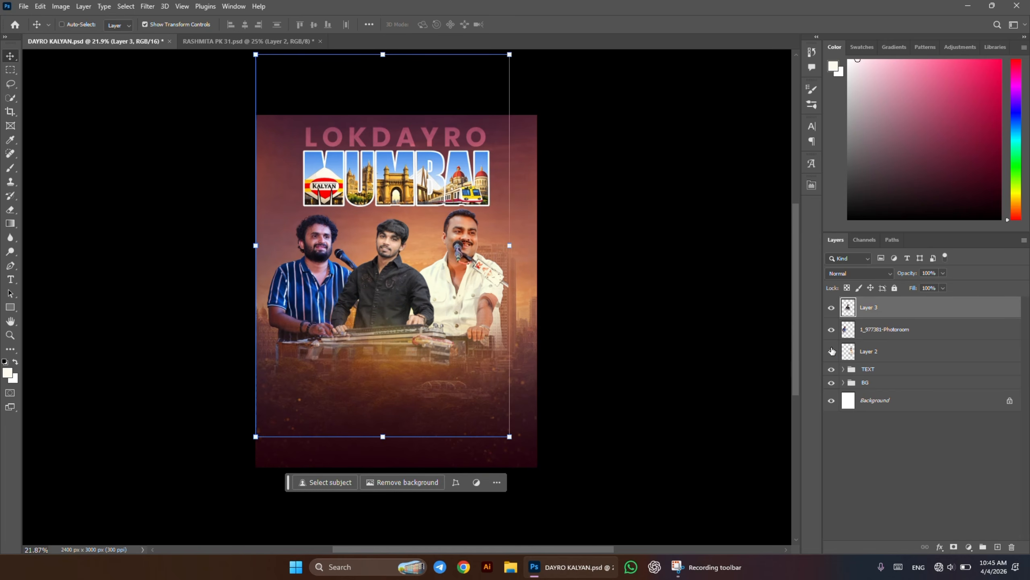
shift+click(884, 330)
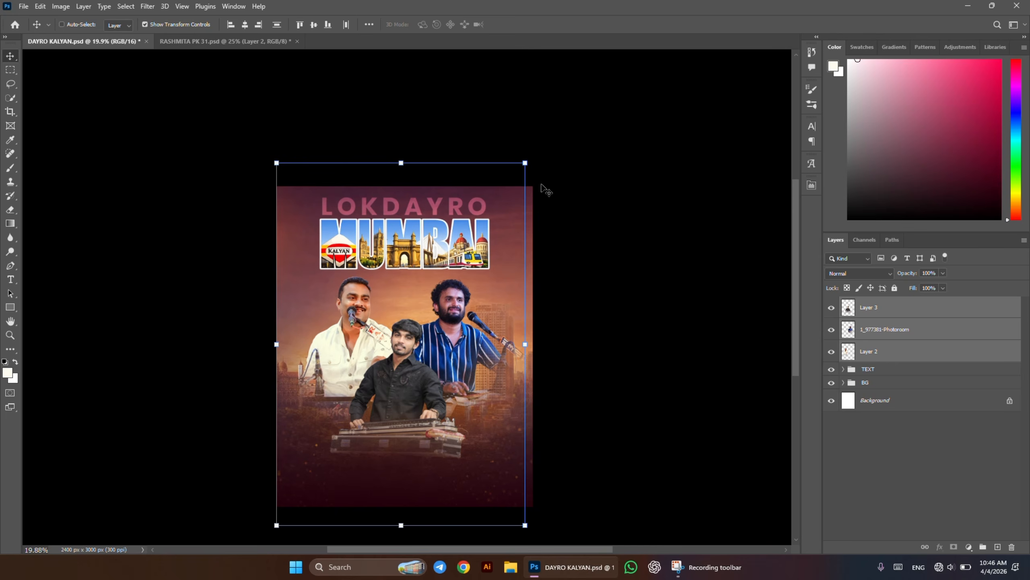
scroll(424, 289, up, 2)
scroll(421, 288, down, 2)
- Group the three singer layers into a group named S
scroll(420, 288, up, 2)
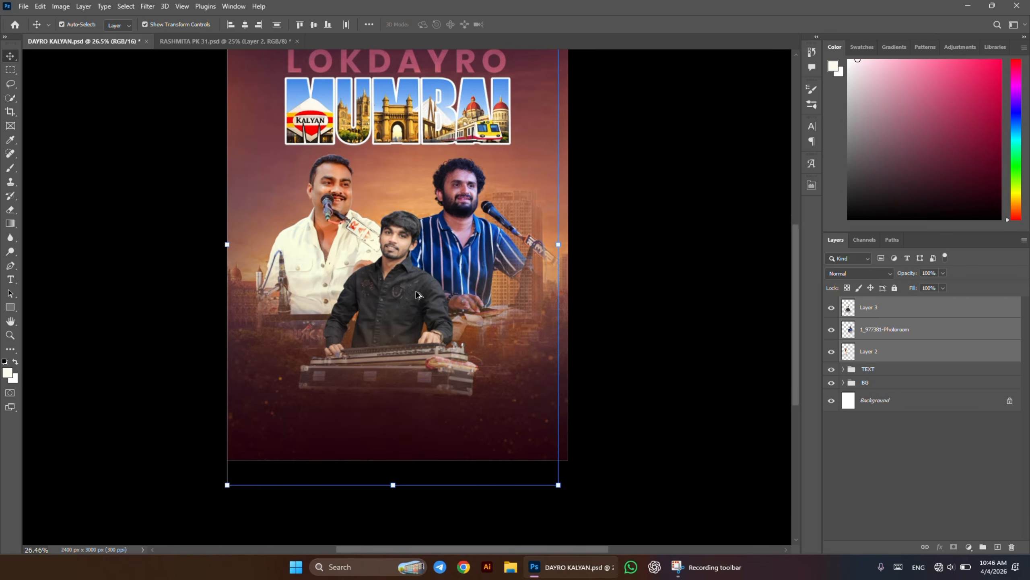
key(ctrl+g)
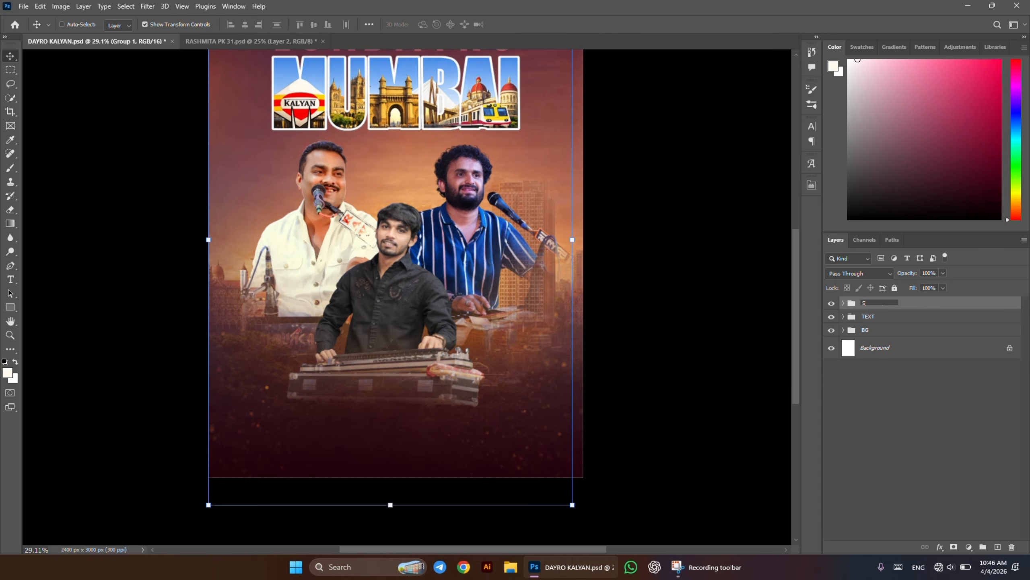
text(S)
key(Return)
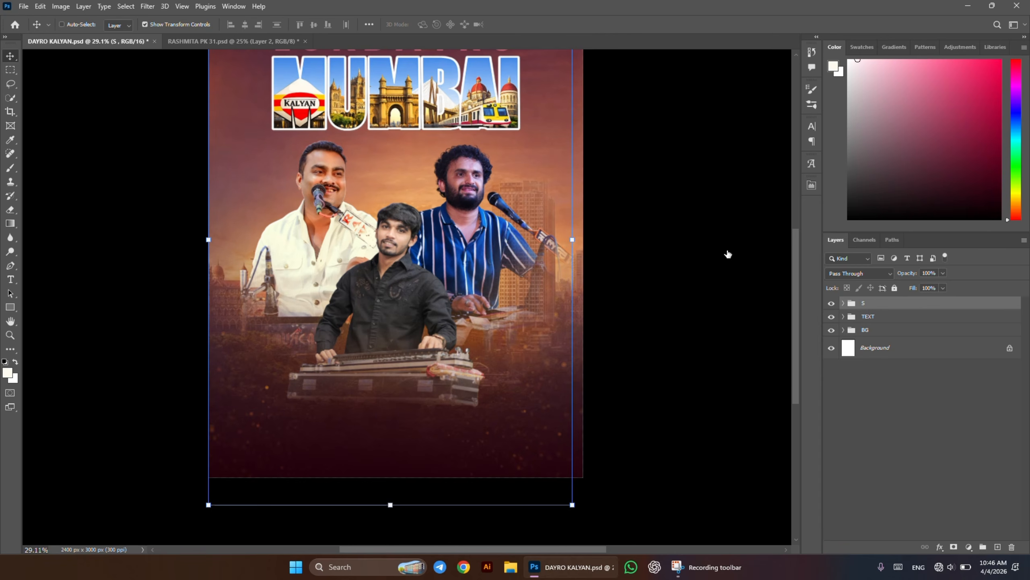
- Save the poster document with Ctrl+S
scroll(420, 325, up, 1)
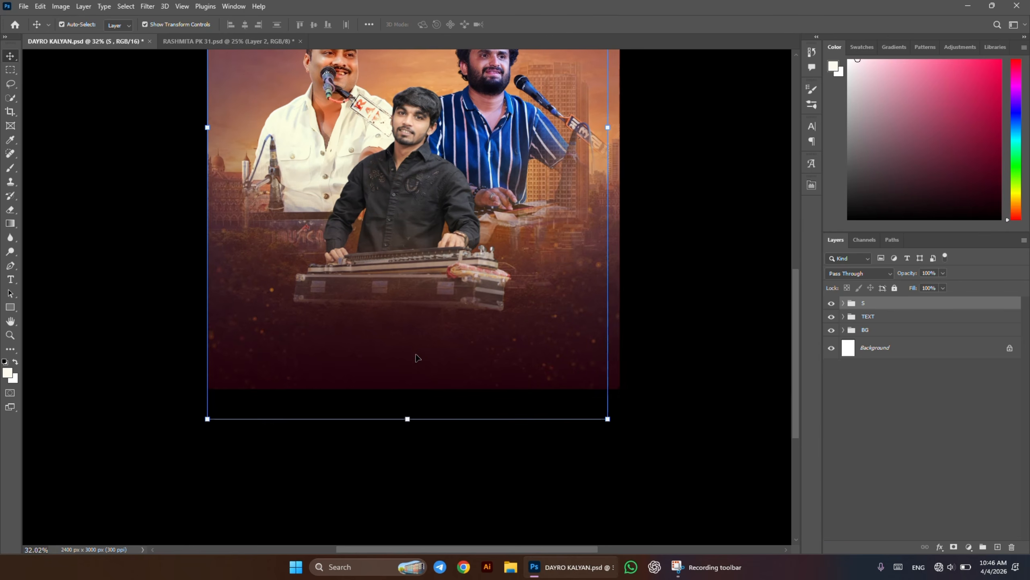
key(ctrl+s)
scroll(431, 346, up, 4)
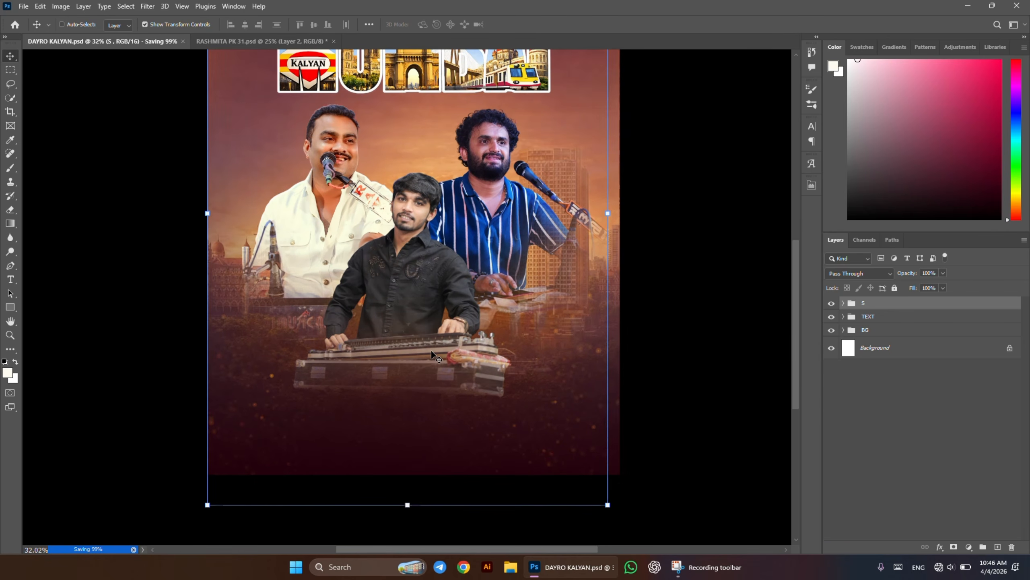
scroll(340, 318, up, 1)
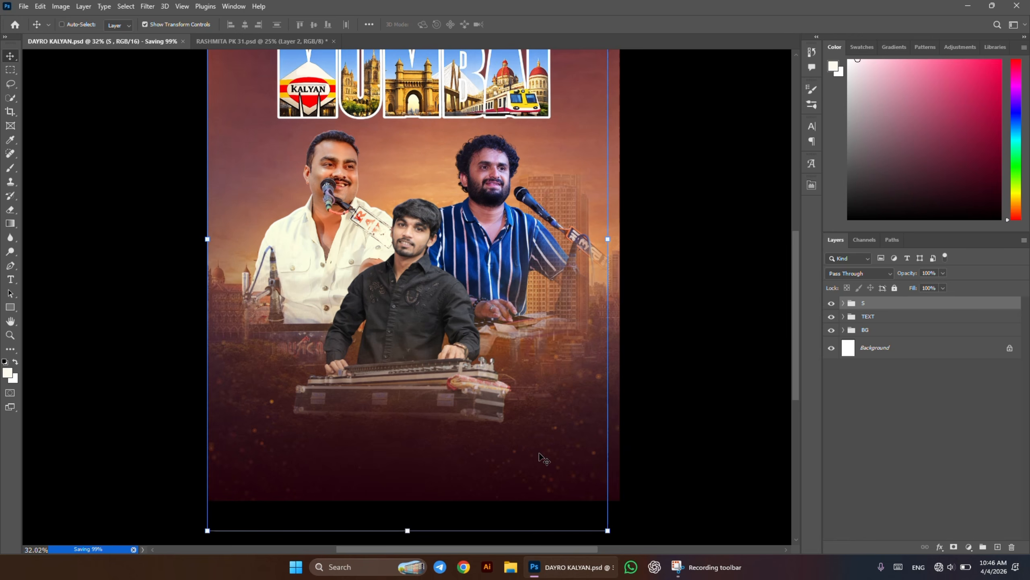
- Type the first name JIGNESH and set it in Poppins Bold
key(t)
click(270, 356)
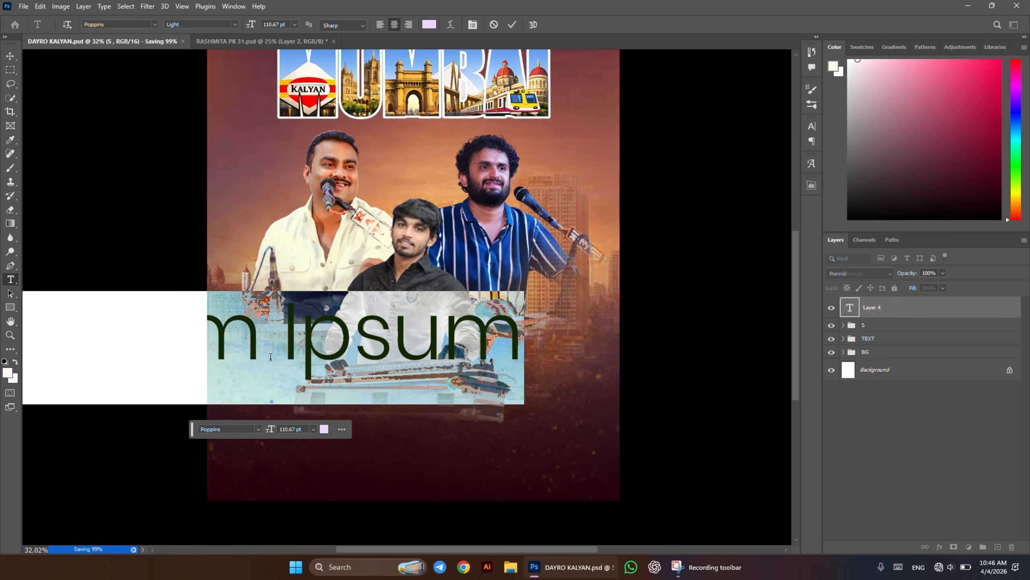
text(JIGN)
text(ESH)
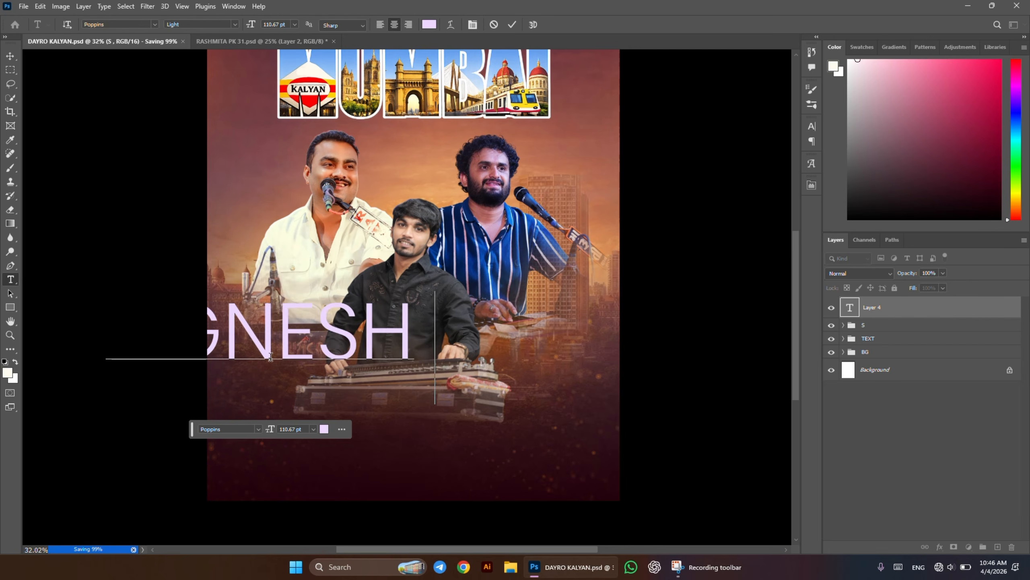
key(BackSpace)
key(Return)
text(BAROT)
key(BackSpace)
key(BackSpace)
key(BackSpace)
key(BackSpace)
key(BackSpace)
key(ctrl+a)
click(235, 25)
click(191, 139)
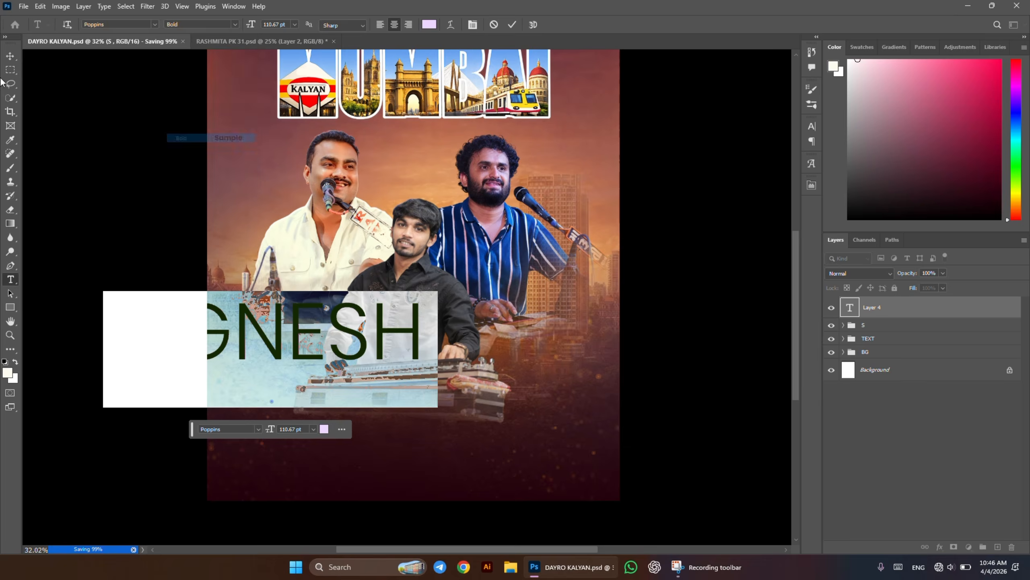
click(10, 56)
- Scale the JIGNESH text to about 30% and place it at the poster's lower left
drag(364, 323, 440, 131)
drag(512, 156, 278, 157)
drag(253, 162, 277, 156)
scroll(251, 150, up, 2)
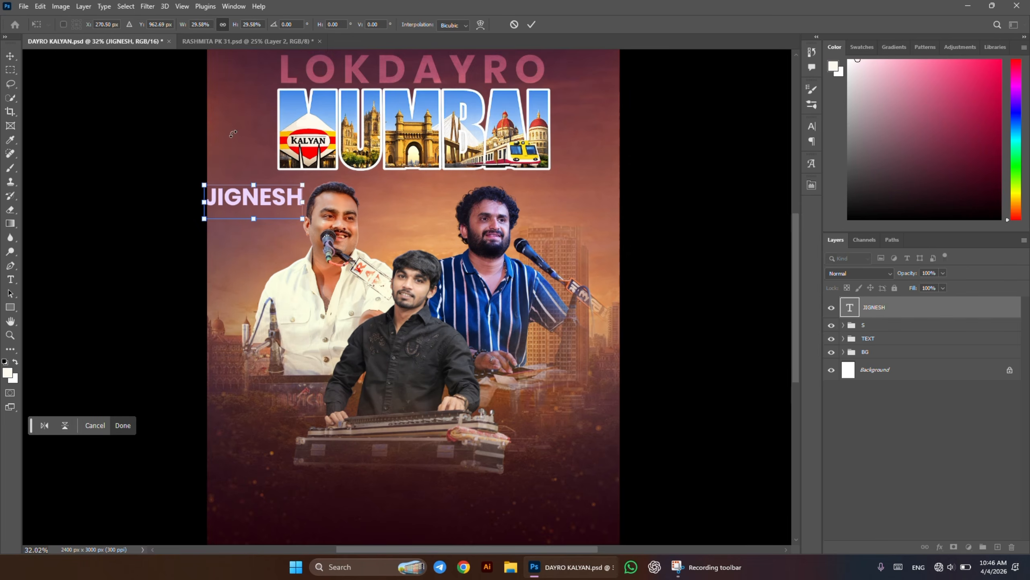
scroll(223, 146, up, 8)
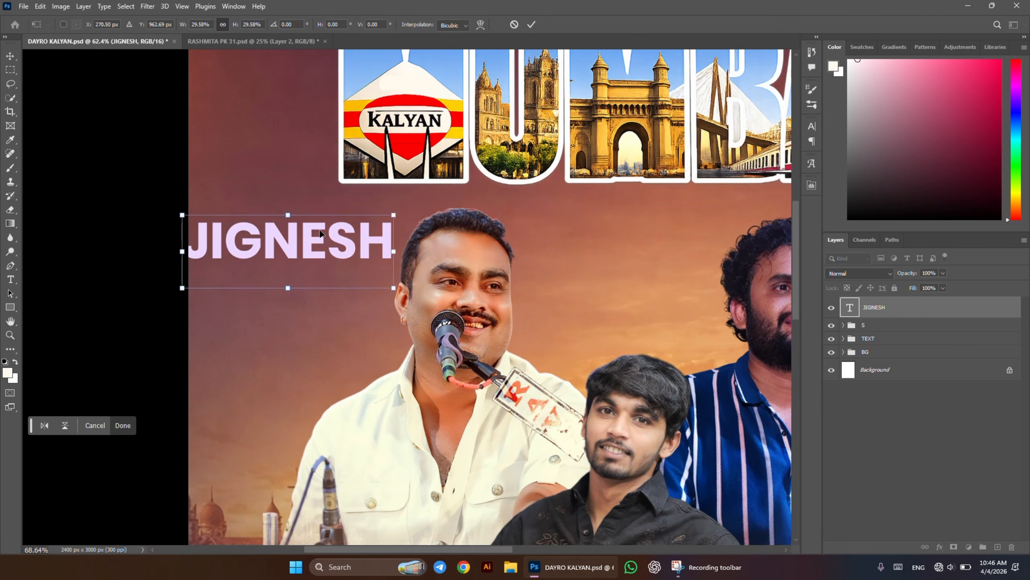
drag(320, 233, 301, 456)
scroll(325, 216, down, 8)
scroll(300, 430, down, 2)
drag(299, 365, 317, 385)
scroll(451, 381, up, 3)
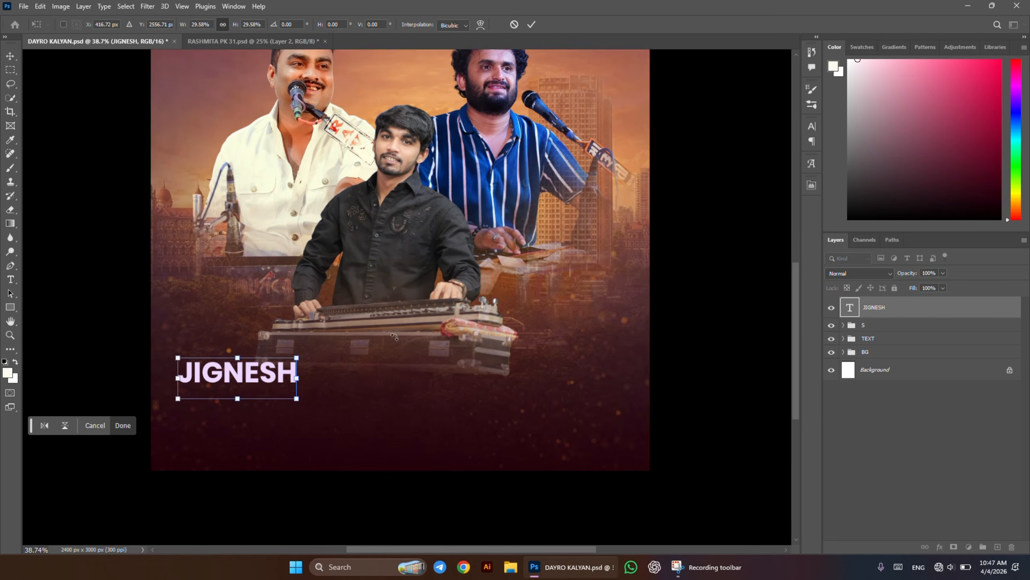
scroll(430, 345, up, 1)
key(Return)
- Erase the lower edge of a musician cut-out with a much larger eraser brush
click(401, 299)
scroll(422, 353, down, 2)
key(e)
drag(263, 403, 336, 407)
mouse_move(524, 363)
mouse_down()
mouse_move(265, 401)
mouse_move(229, 342)
mouse_move(260, 342)
mouse_move(229, 276)
mouse_up()
key(v)
- Add the surname BAROT as a separate text layer in Medium weight, 30 pt
scroll(163, 308, up, 6)
key(t)
click(291, 352)
text(BAROT)
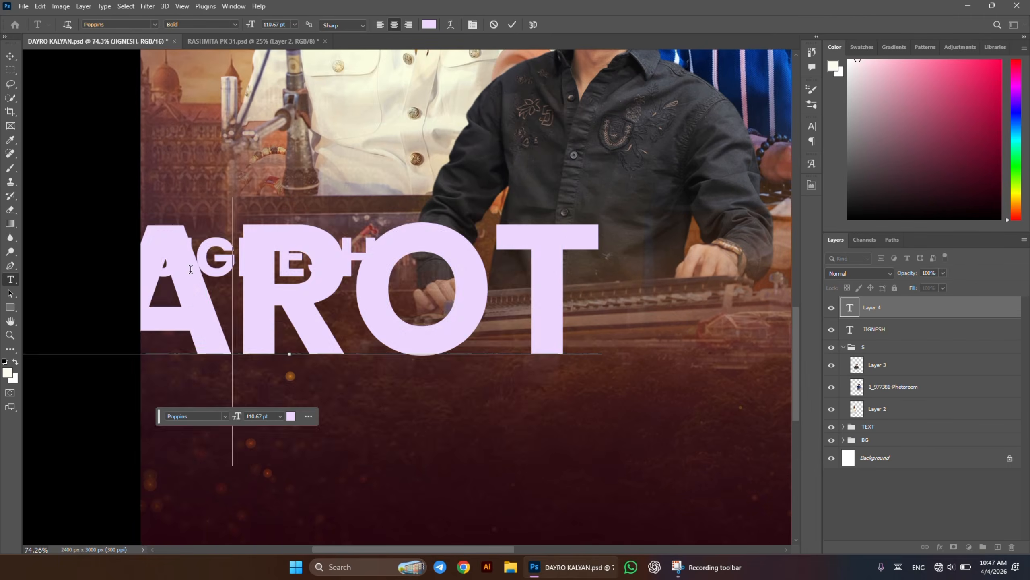
key(ctrl+a)
drag(249, 24, 201, 32)
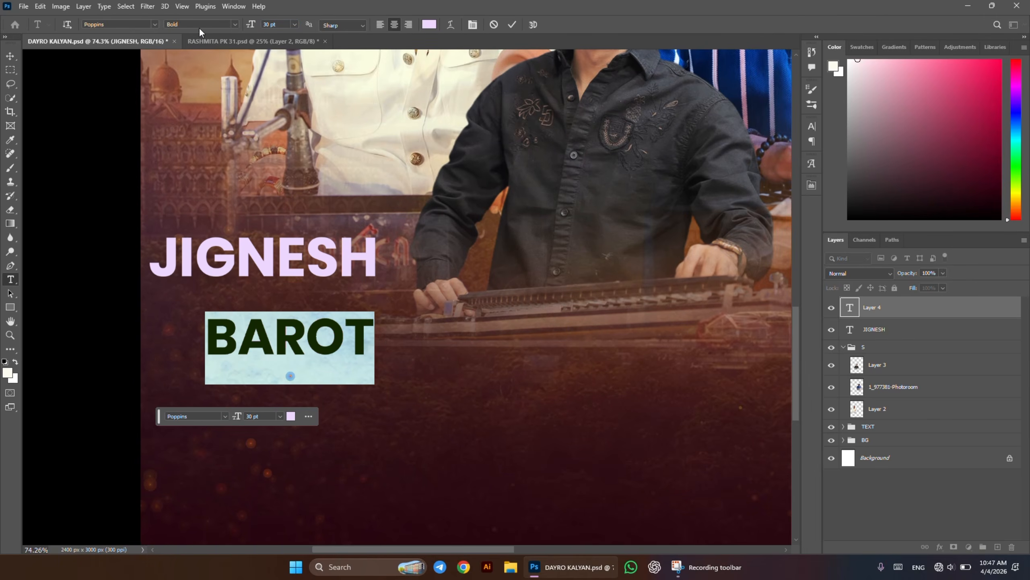
click(234, 25)
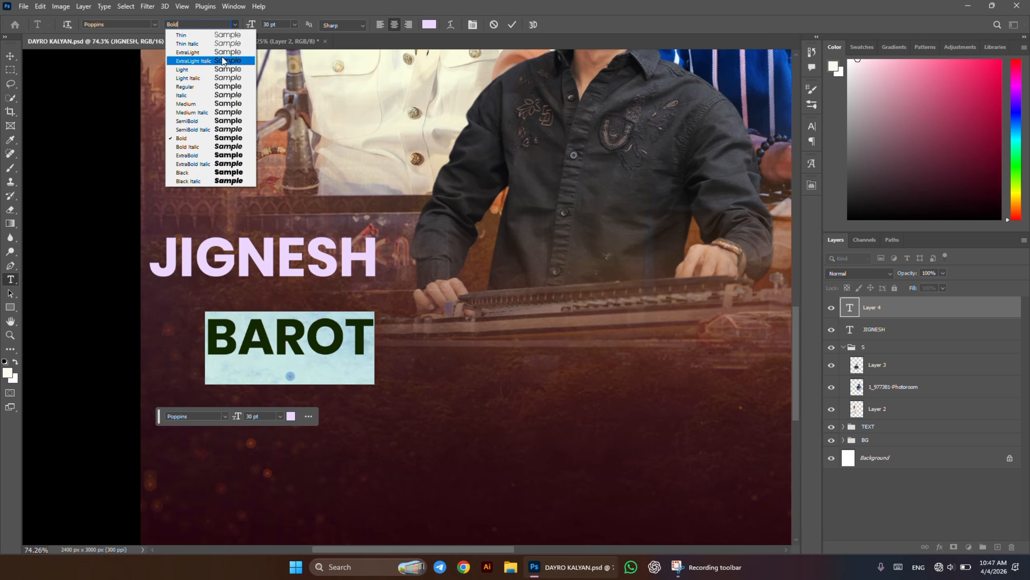
click(193, 106)
key(ctrl+Return)
- Position BAROT directly under JIGNESH
click(235, 26)
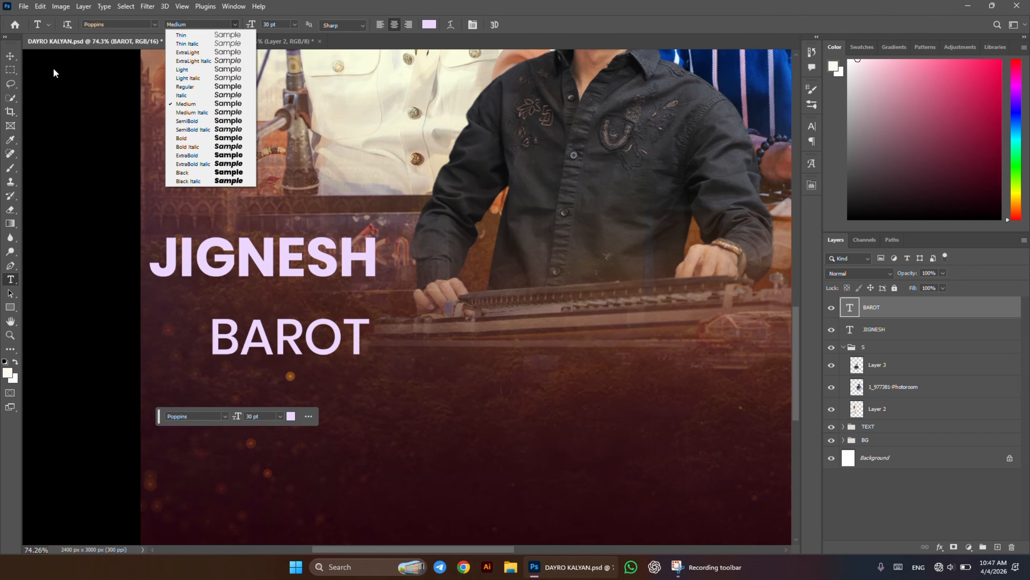
click(11, 56)
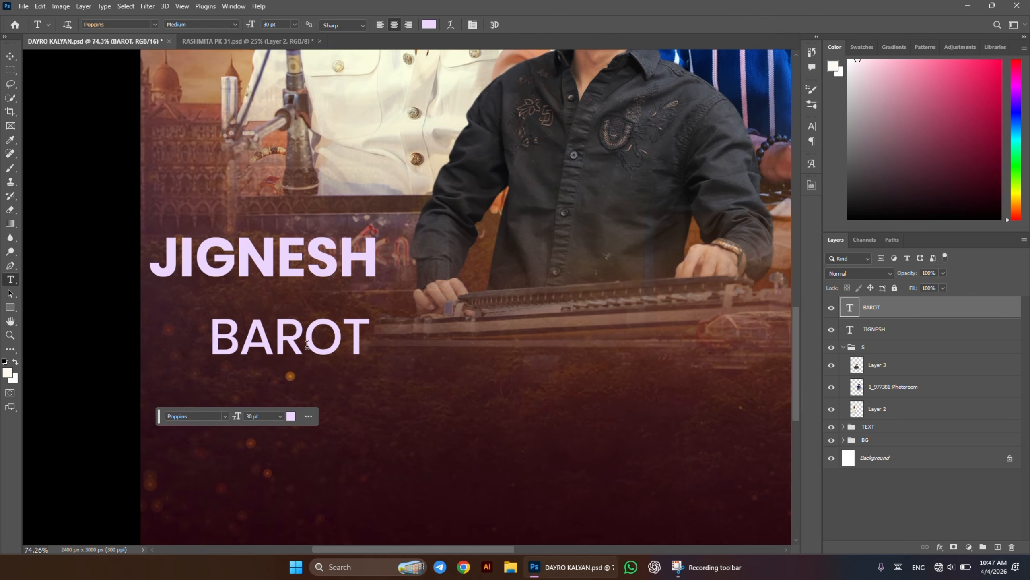
key(v)
drag(363, 338, 290, 301)
key(Return)
- Select both name layers and Alt-drag a copy of the pair to the right side
scroll(259, 305, down, 3)
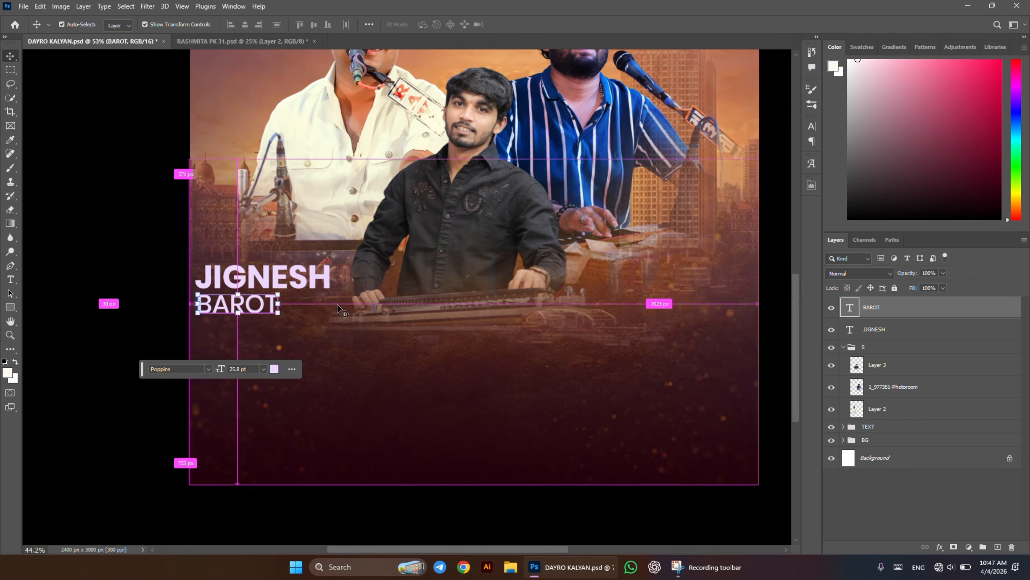
scroll(259, 305, right, 1)
ctrl+click(902, 328)
drag(179, 278, 620, 284)
scroll(620, 285, up, 4)
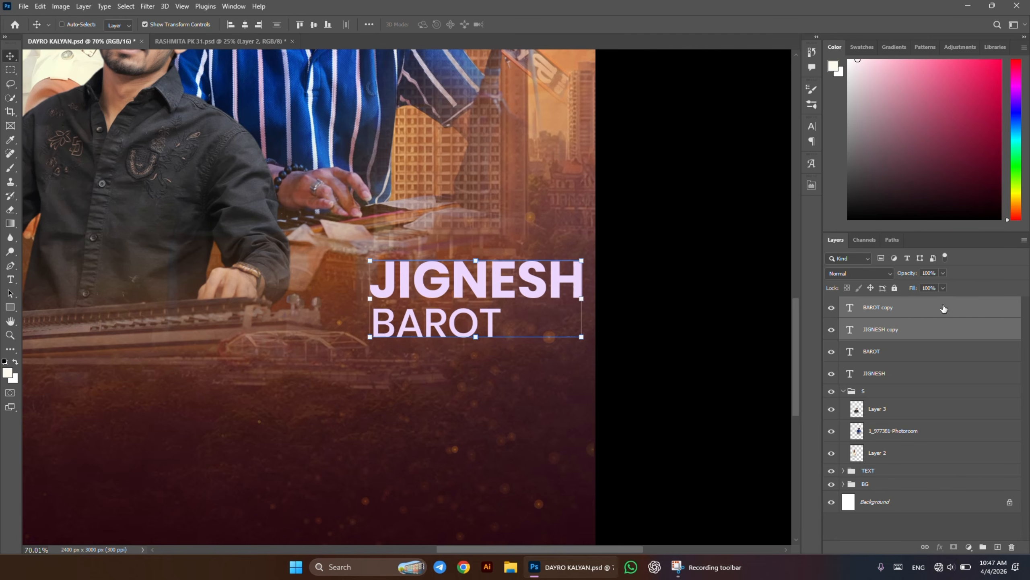
double_click(498, 287)
text(GOVIND)
double_click(462, 328)
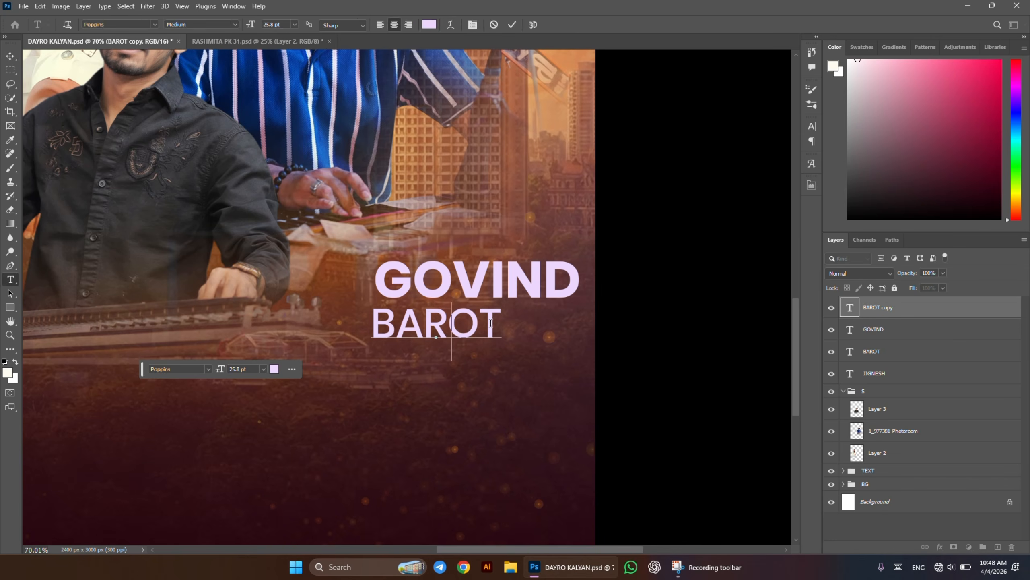
text(GADHVI)
key(ctrl+Return)
drag(461, 324, 526, 324)
scroll(359, 343, down, 3)
drag(359, 343, 412, 290)
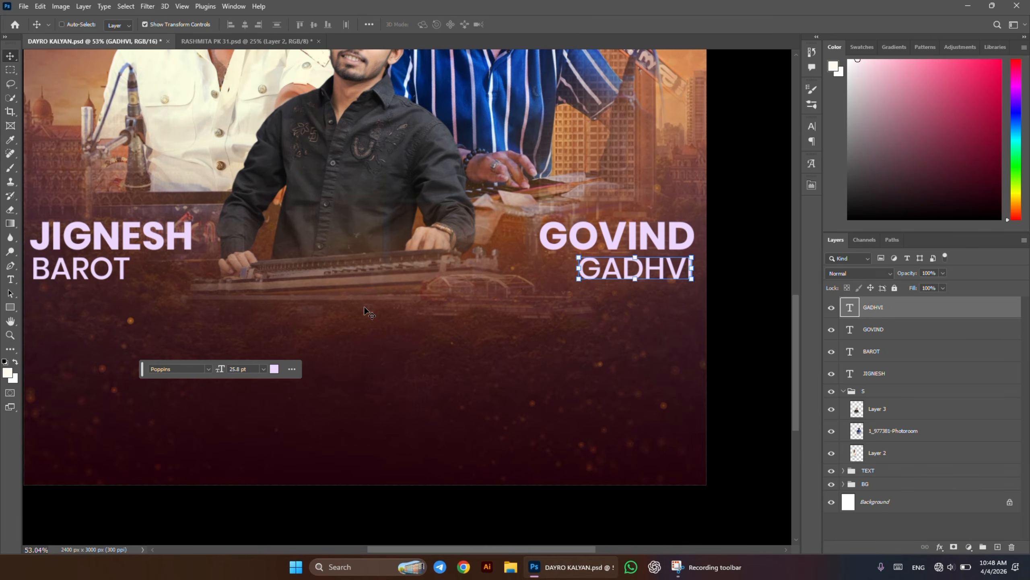
scroll(335, 303, up, 2)
- Add a ':BENJO BY:' credit line in capitals below the names
key(t)
click(346, 301)
key(Caps_Lock)
text(Benjo)
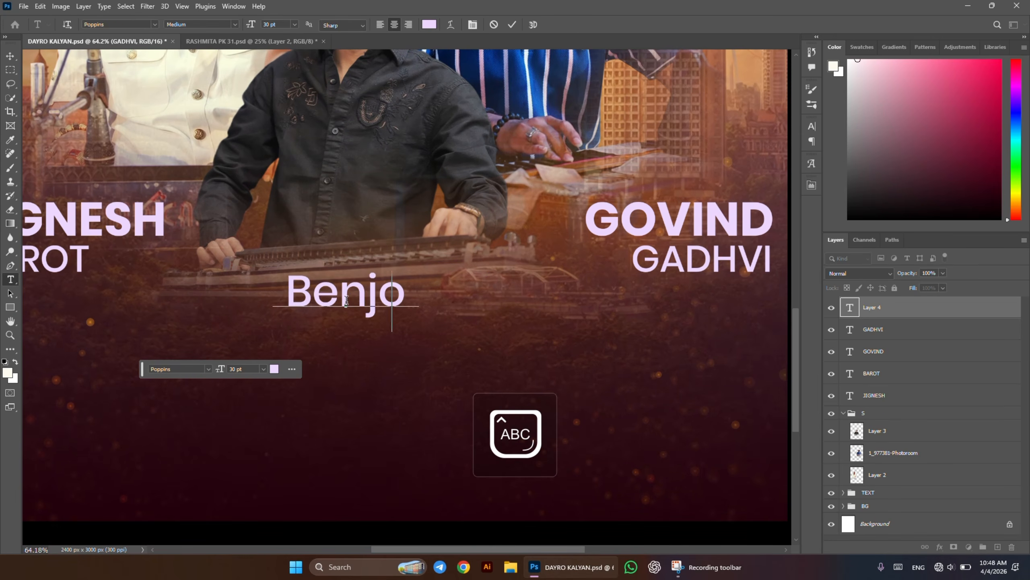
key(BackSpace)
key(BackSpace)
key(BackSpace)
key(BackSpace)
key(BackSpace)
text(BENJO BY:)
key(Home)
text(:)
key(ctrl+Return)
key(v)
- Add PARTH KOTADIYA in a bolder weight just beneath the :BENJO BY: credit
key(t)
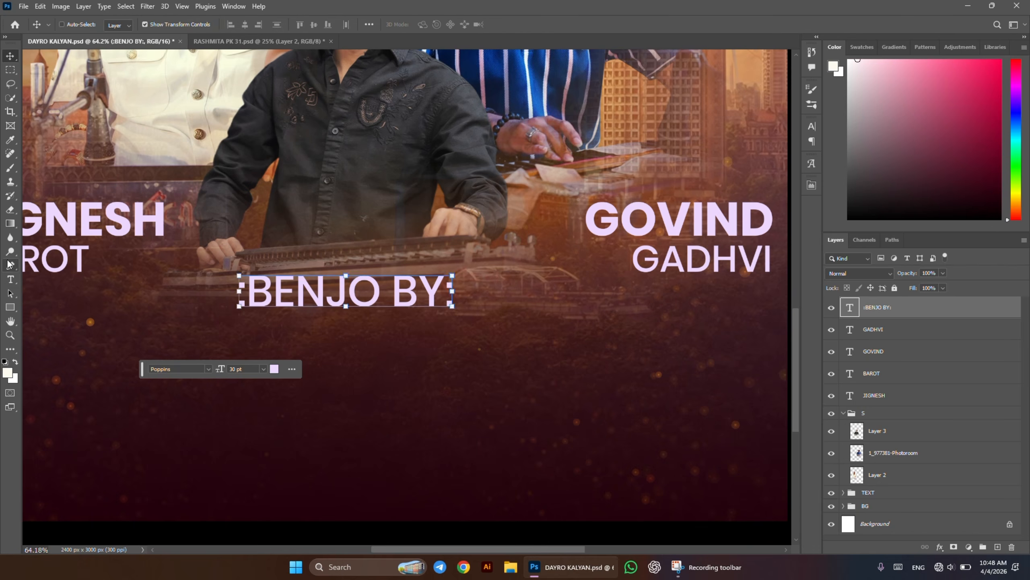
click(344, 379)
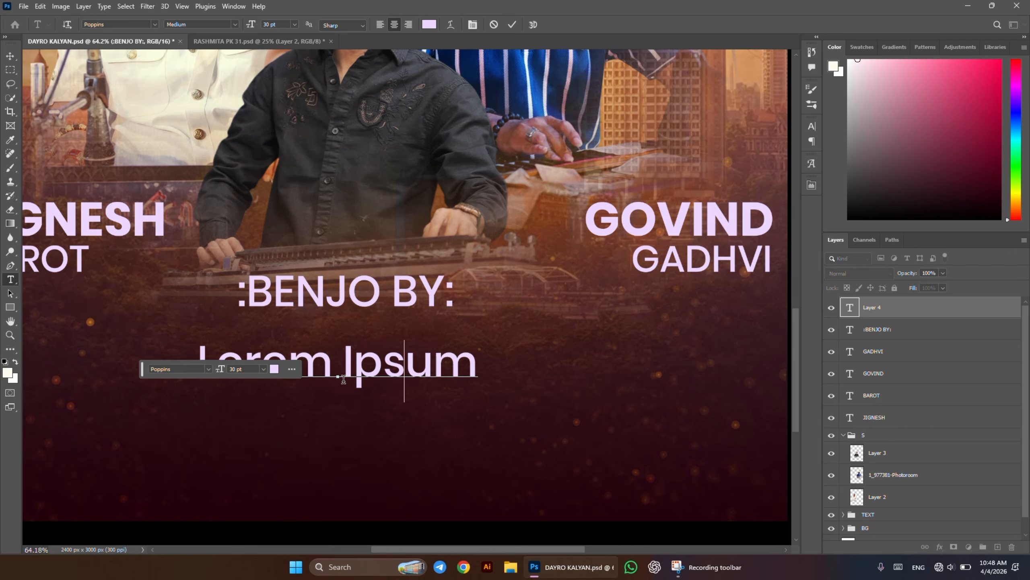
text(PARTH KOTADIYA)
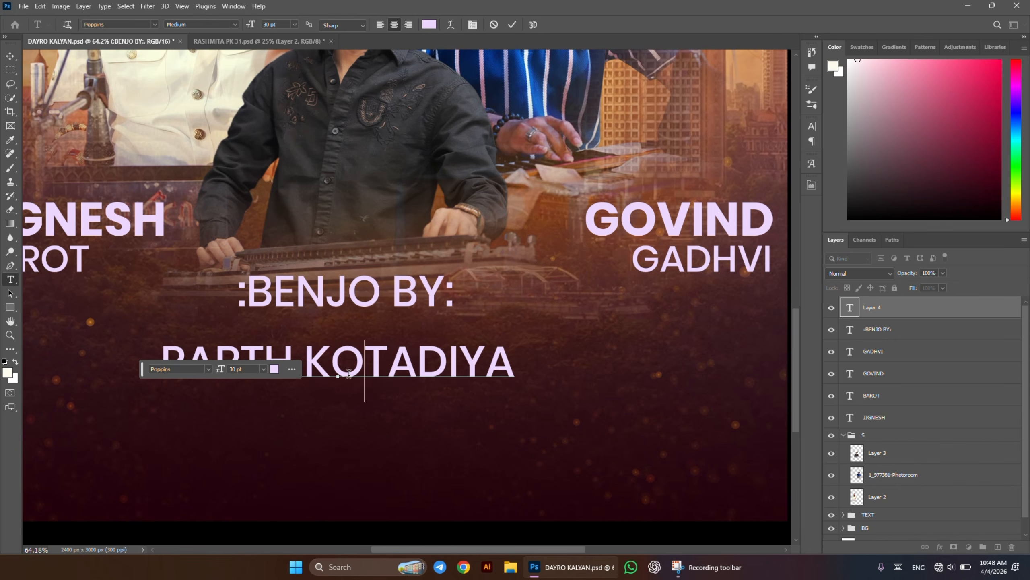
triple_click(349, 372)
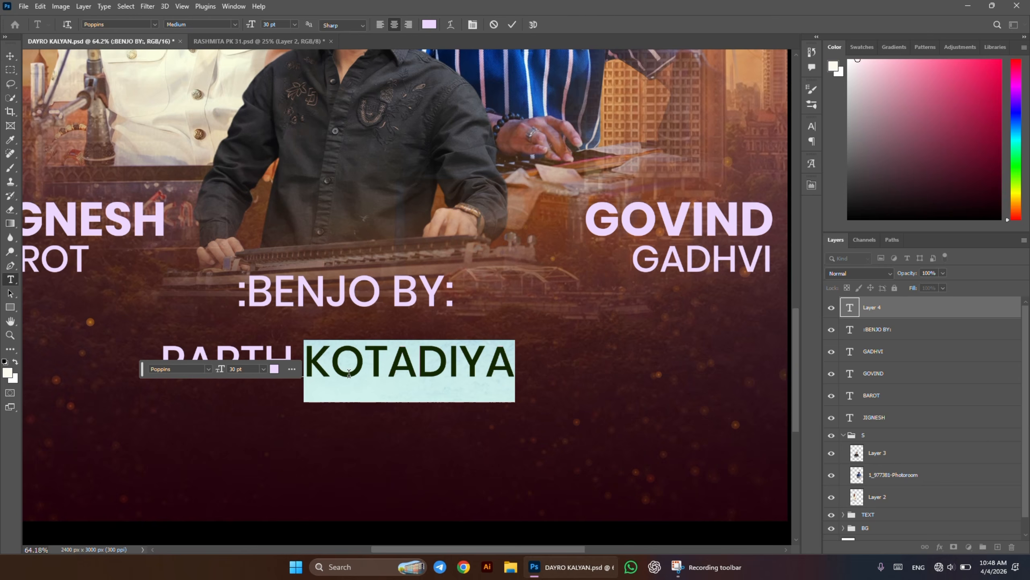
click(236, 25)
click(221, 138)
key(ctrl+Return)
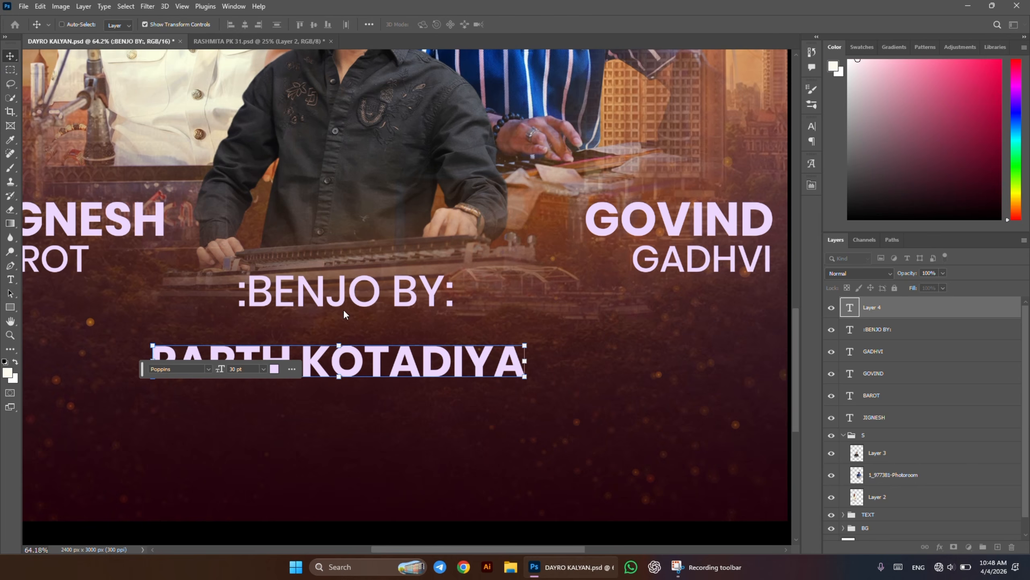
drag(351, 362, 355, 332)
key(shift+Down)
key(shift+Down)
key(shift+Down)
key(shift+Down)
key(shift+Down)
key(shift+Down)
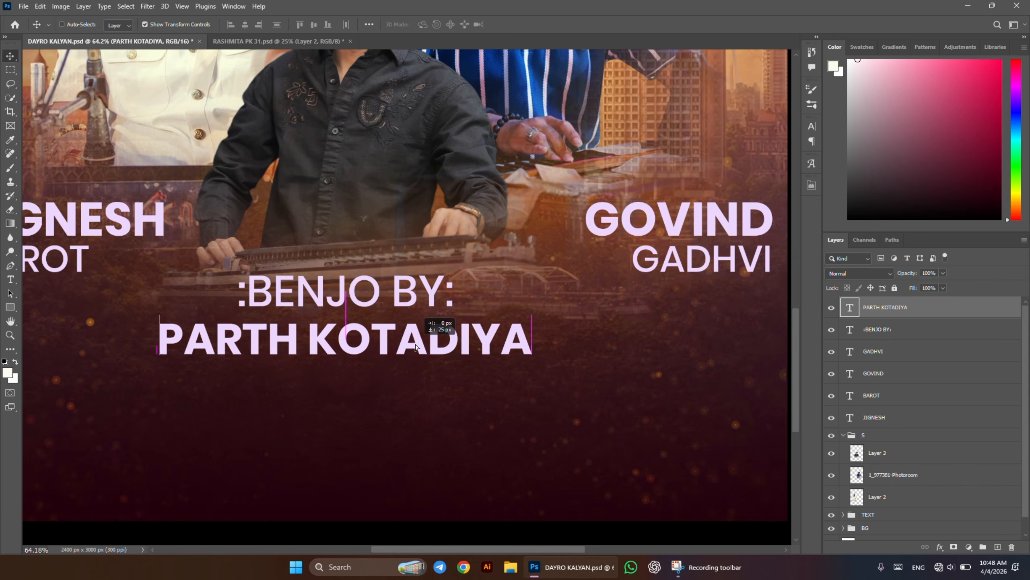
- Shrink the :BENJO BY: credit line with Free Transform
click(883, 337)
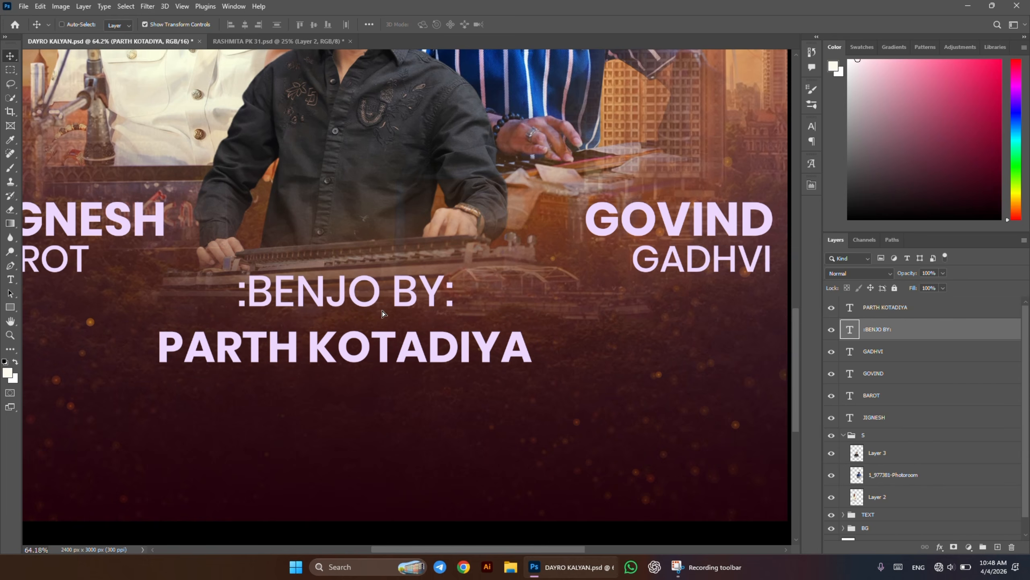
click(382, 312)
scroll(382, 313, up, 2)
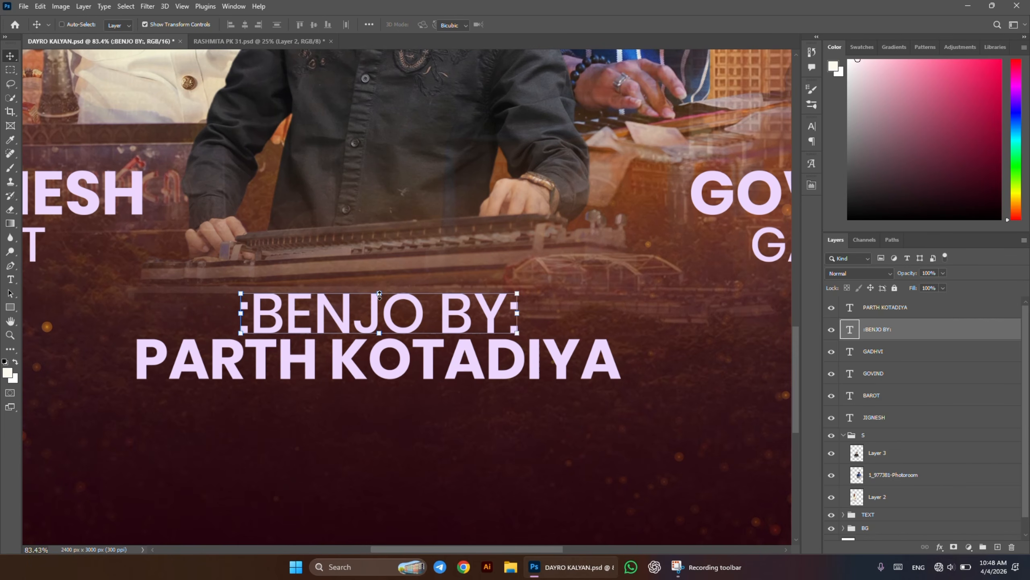
drag(378, 290, 385, 326)
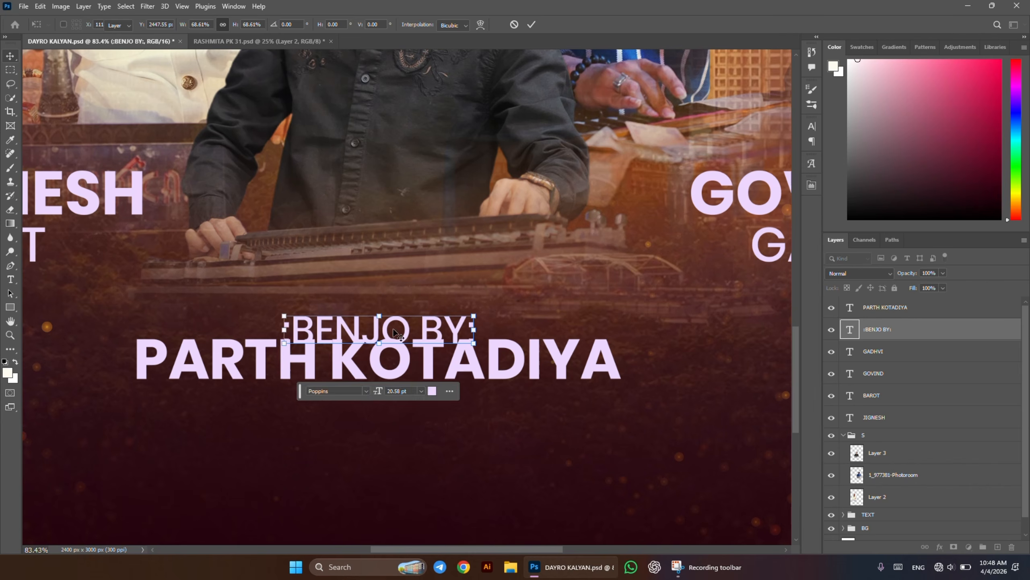
click(419, 391)
scroll(421, 299, down, 6)
scroll(480, 266, up, 4)
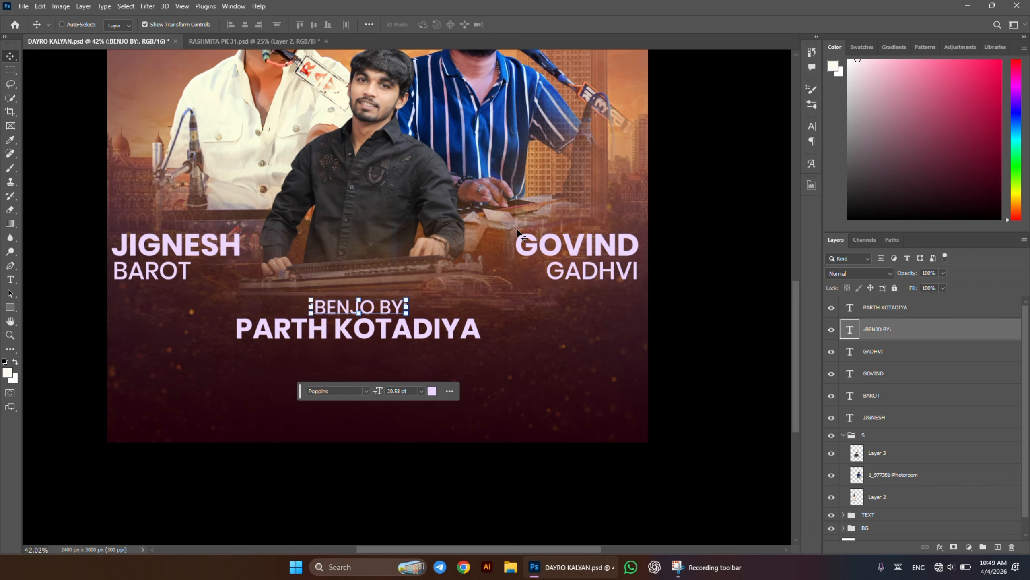
- Group all six name and credit text layers into a folder named TEXT
click(856, 312)
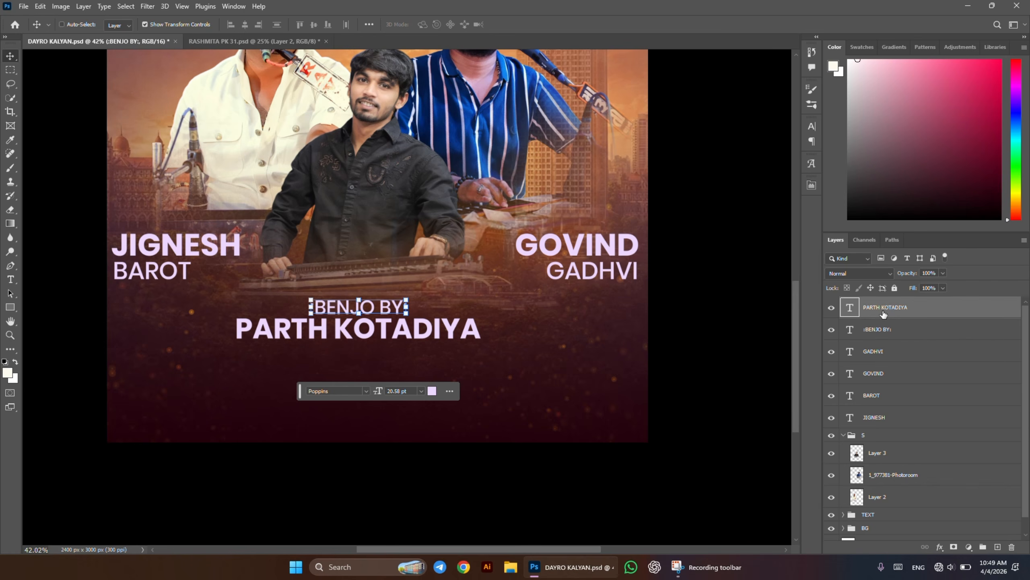
shift+click(867, 420)
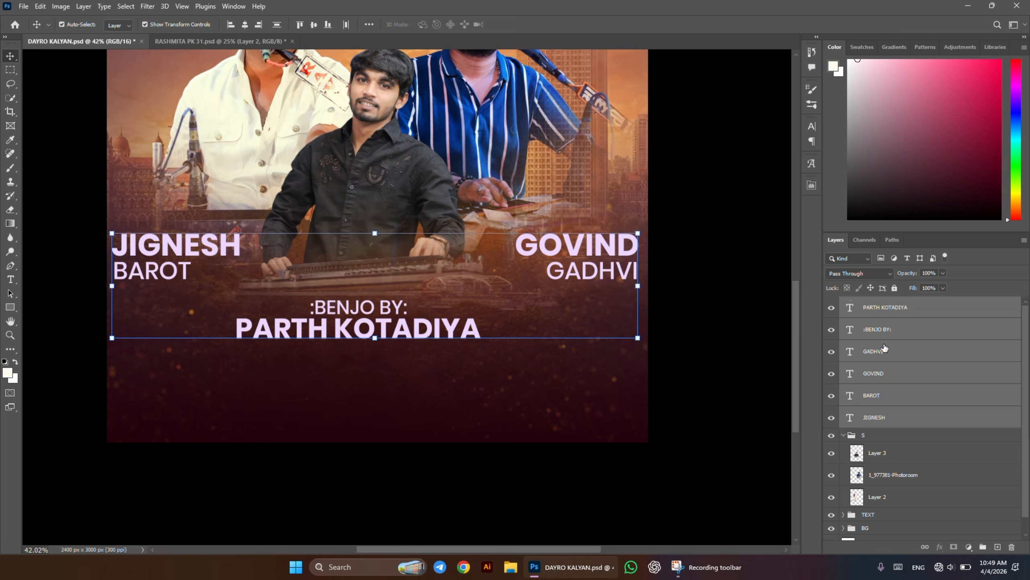
key(ctrl+g)
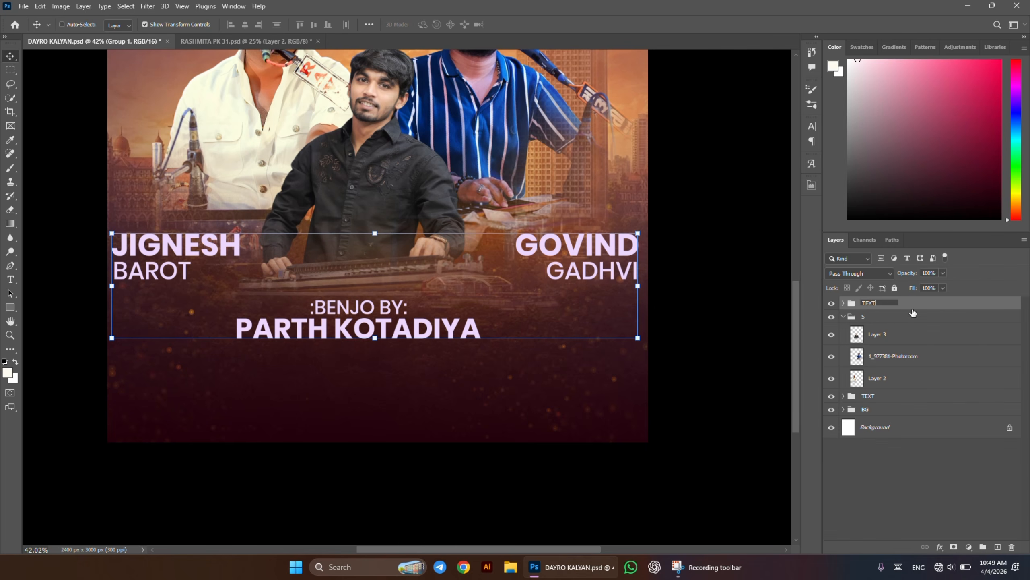
key(Return)
- Delete the group holding the musician cut-outs
click(918, 322)
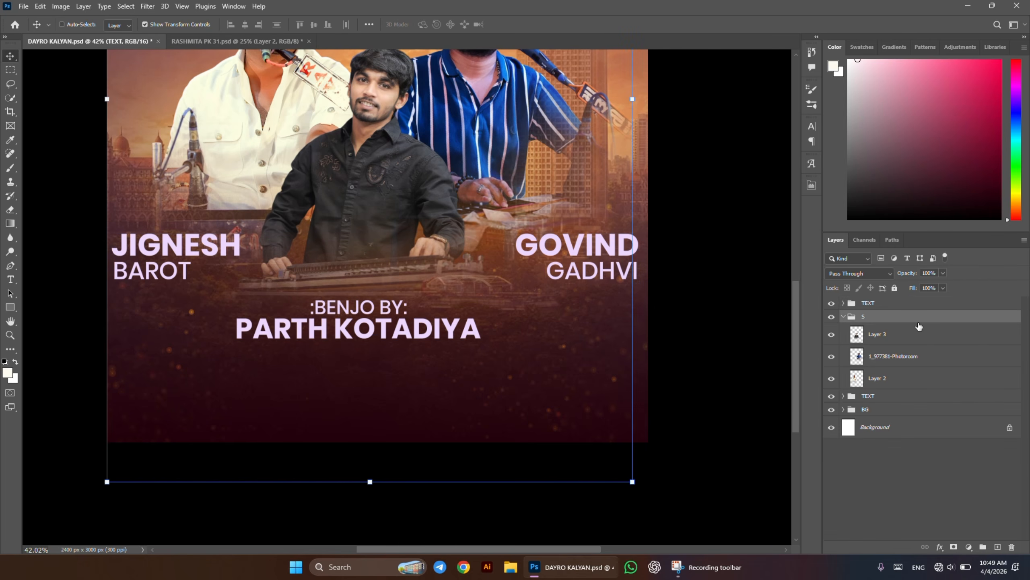
key(Delete)
scroll(491, 325, up, 4)
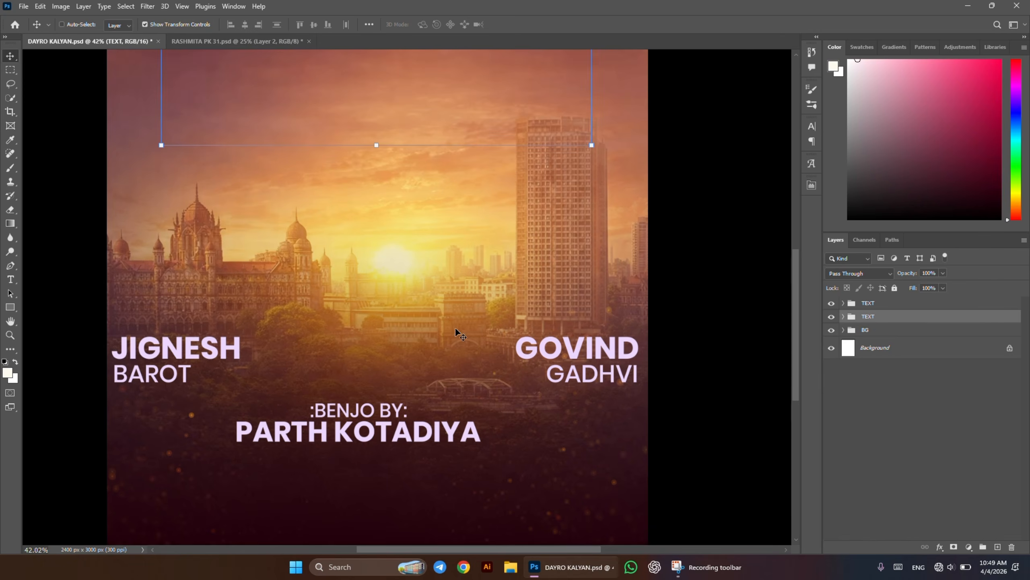
scroll(450, 332, down, 3)
scroll(396, 368, up, 4)
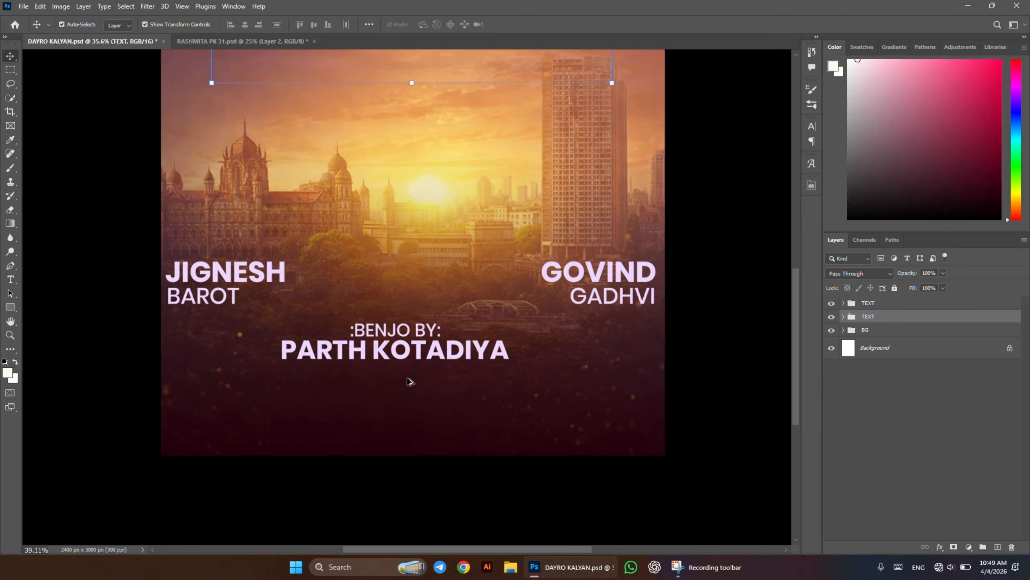
- Expand the top TEXT group, select the banjo credit layer, and pick the Type tool
click(852, 303)
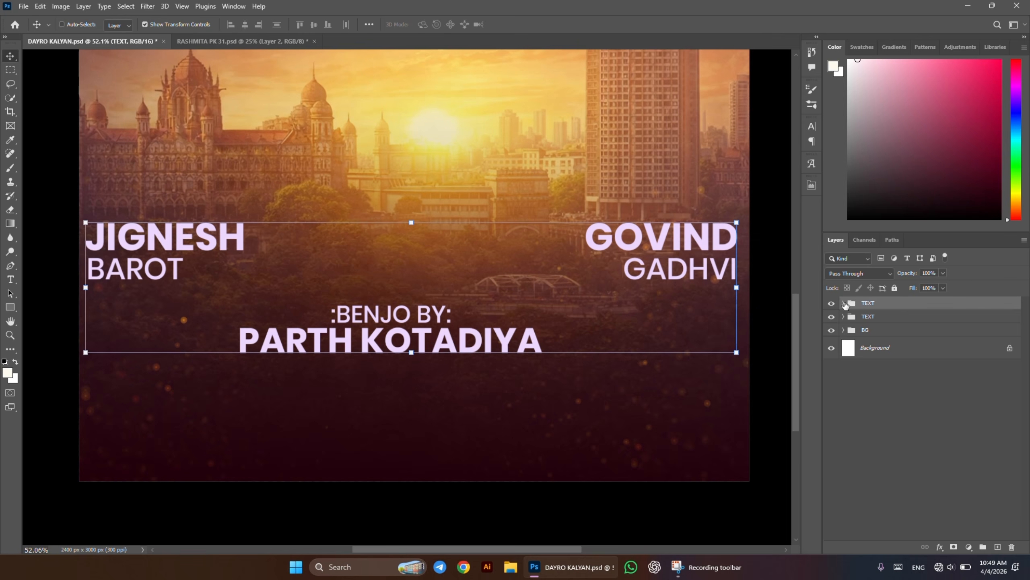
click(844, 302)
click(893, 322)
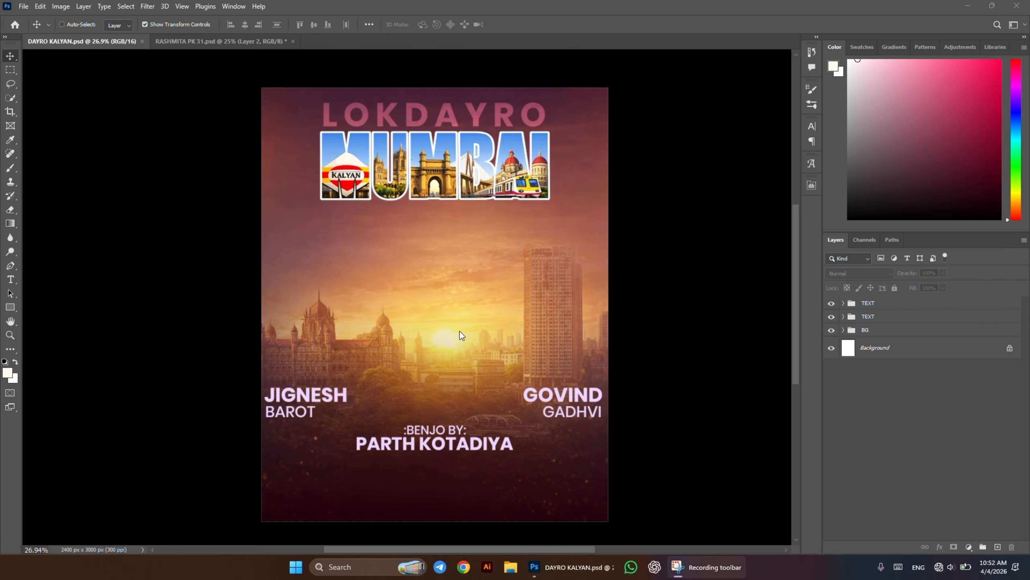
scroll(460, 333, down, 1)
scroll(480, 429, up, 4)
scroll(479, 429, down, 2)
scroll(362, 460, up, 3)
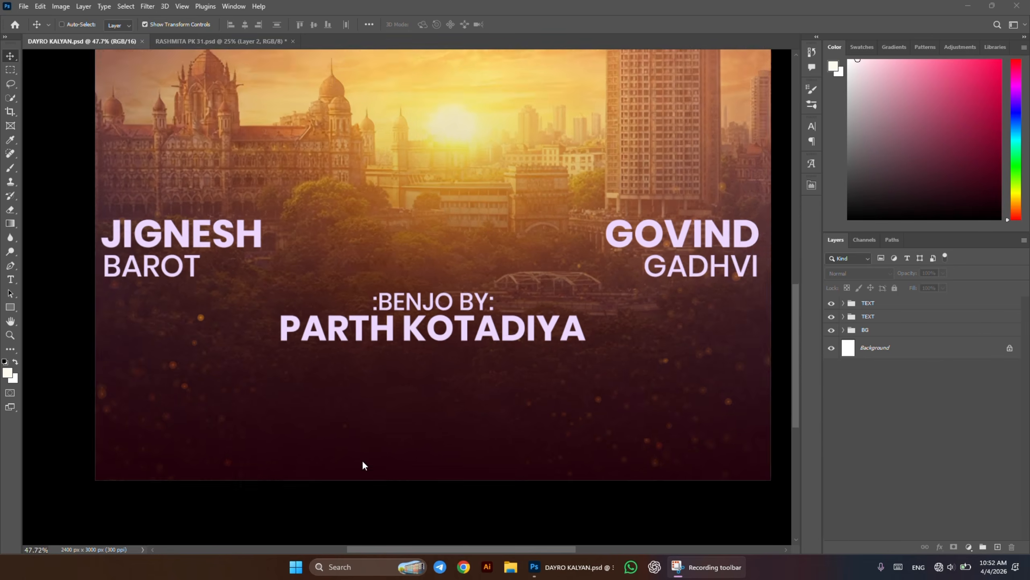
scroll(362, 460, down, 2)
scroll(386, 449, up, 2)
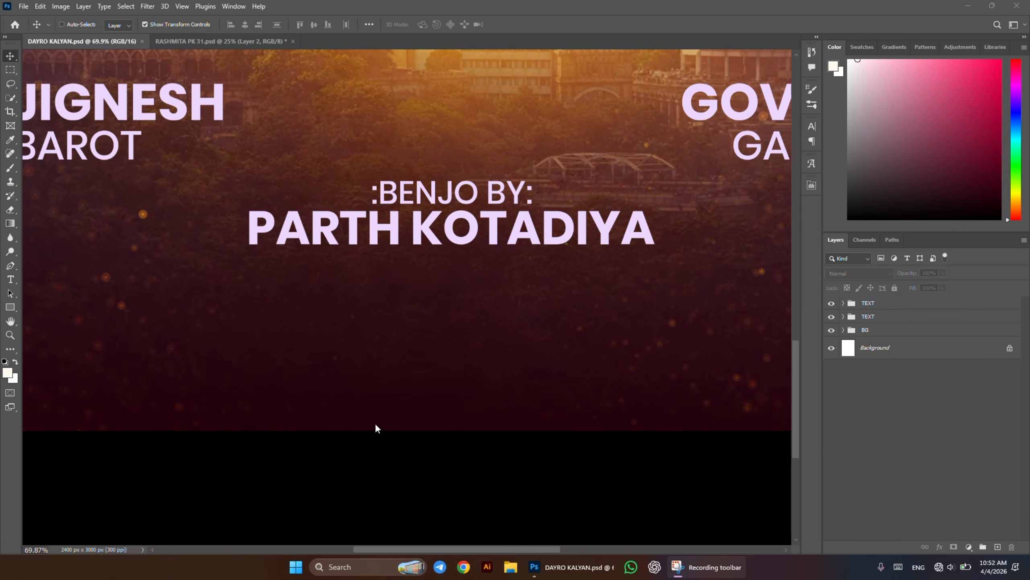
scroll(373, 419, right, 2)
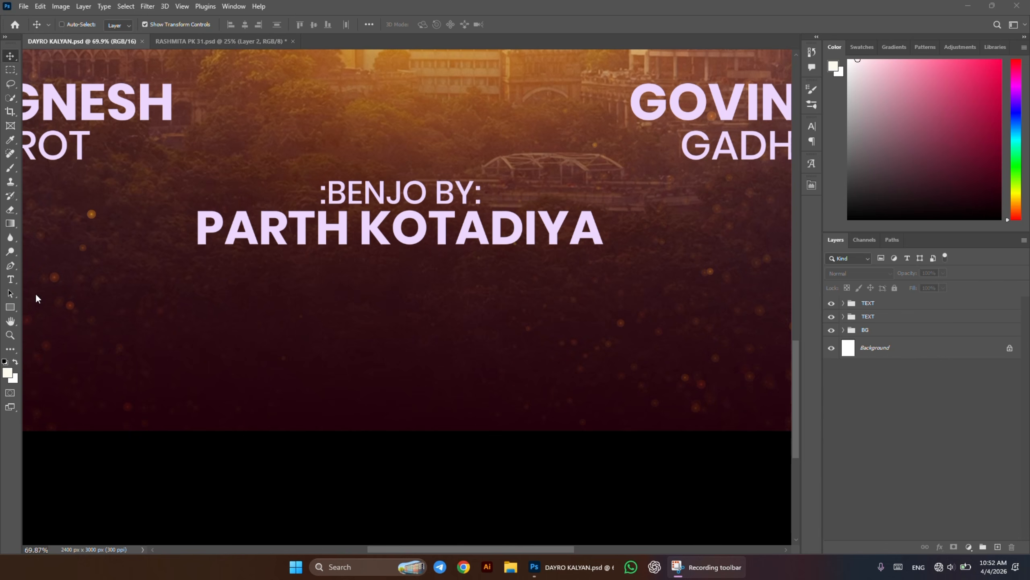
click(10, 279)
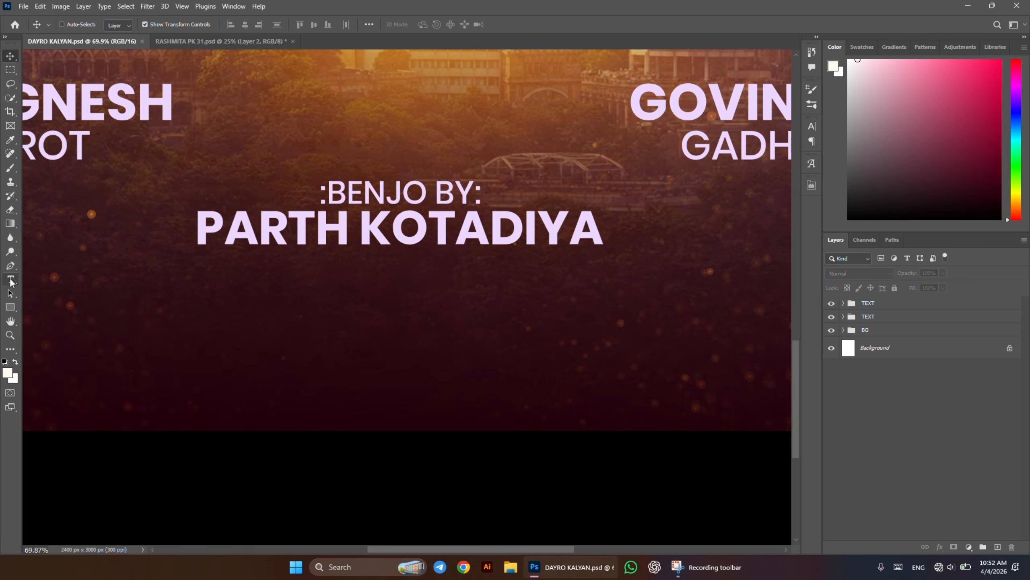
- Type the venue line 'શુભ સ્થળ: શ્રી પીપલેશ્વર મરાઠા માર્ગ' near the bottom in Anek Gujarati
click(365, 402)
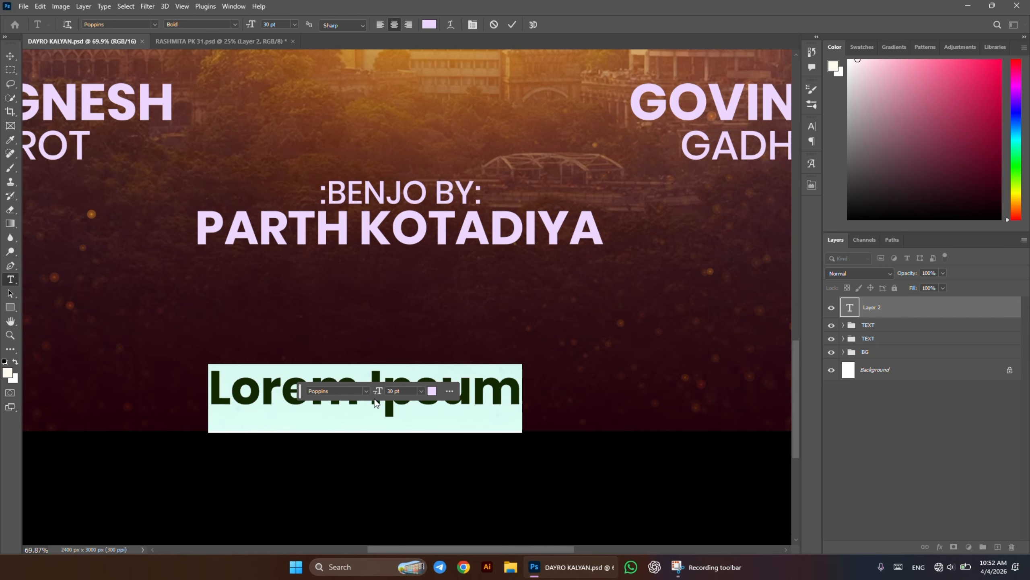
key(super+space)
key(super+space)
key(super+space)
click(118, 25)
click(265, 130)
text(શુભ )
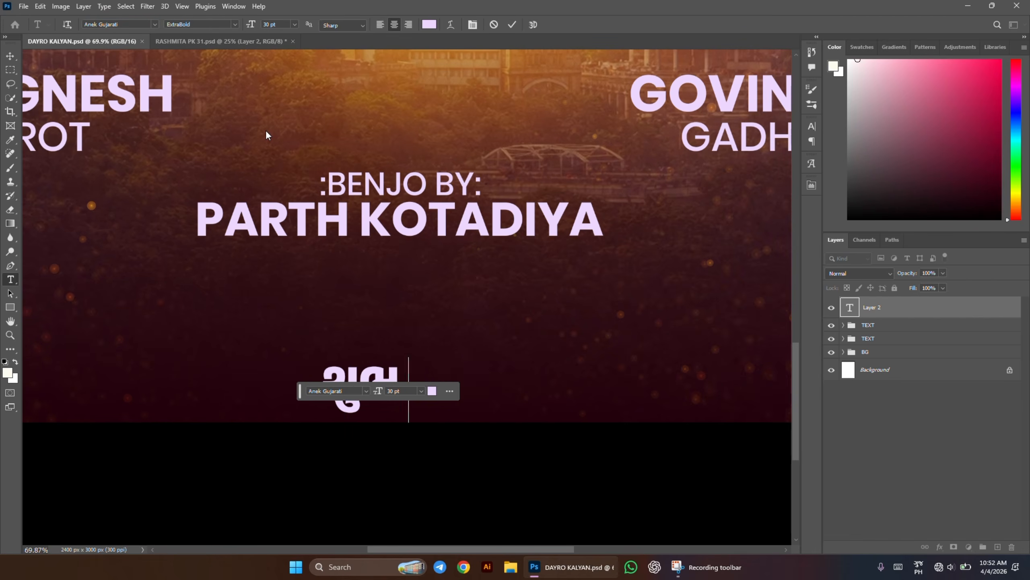
text(સ્થળ: શ્રી પીપલેશ્વર)
text(મરાઠા માર્ગ)
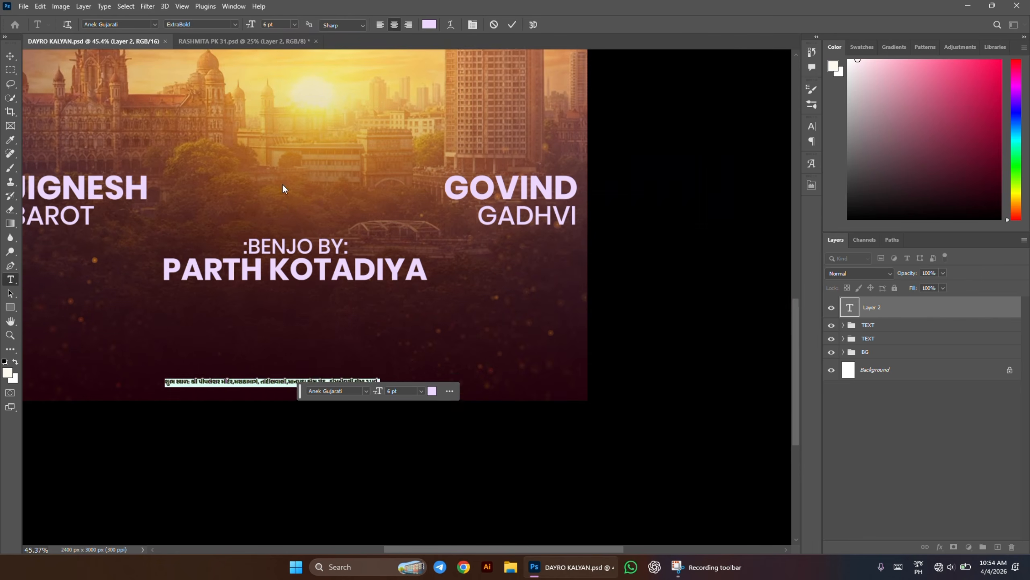
- Enlarge the venue text from 6 to 13 pt and nudge it right
scroll(282, 186, down, 2)
scroll(284, 178, left, 5)
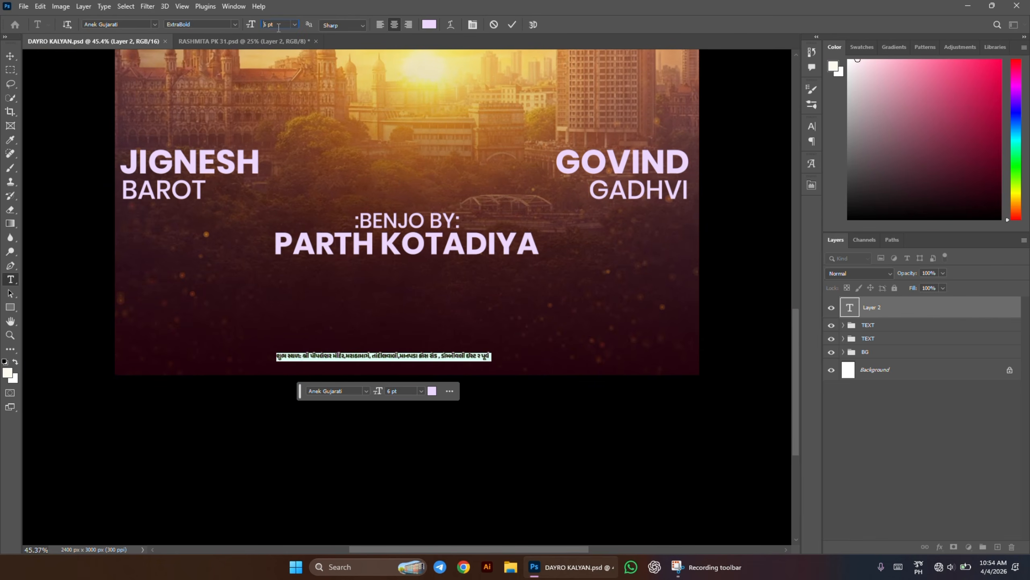
key(Up)
key(Up)
key(Up)
key(Up)
key(Up)
key(Up)
key(Up)
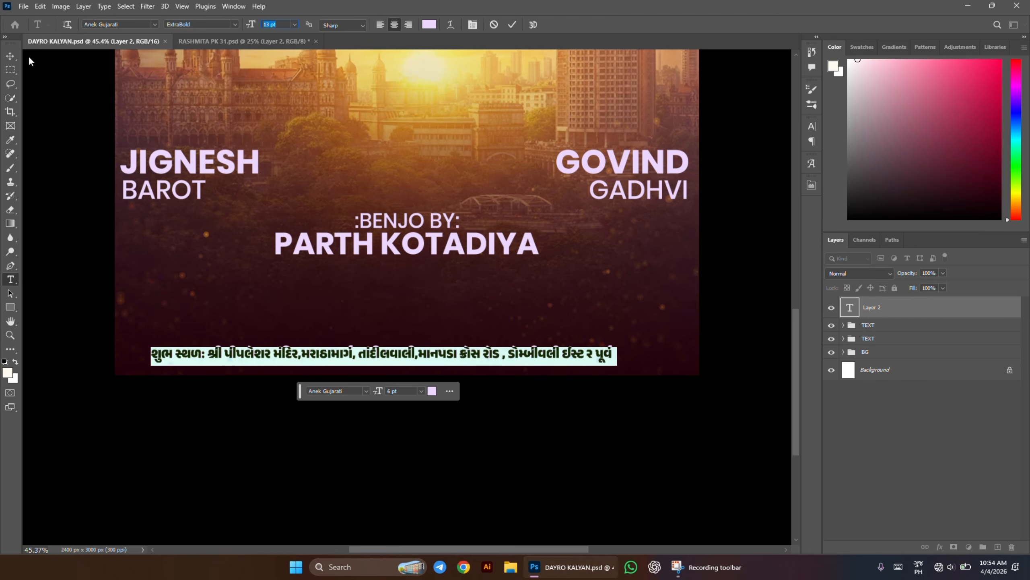
click(10, 55)
drag(496, 356, 522, 358)
- Set the venue line to Medium weight and settle it near the poster bottom
double_click(521, 356)
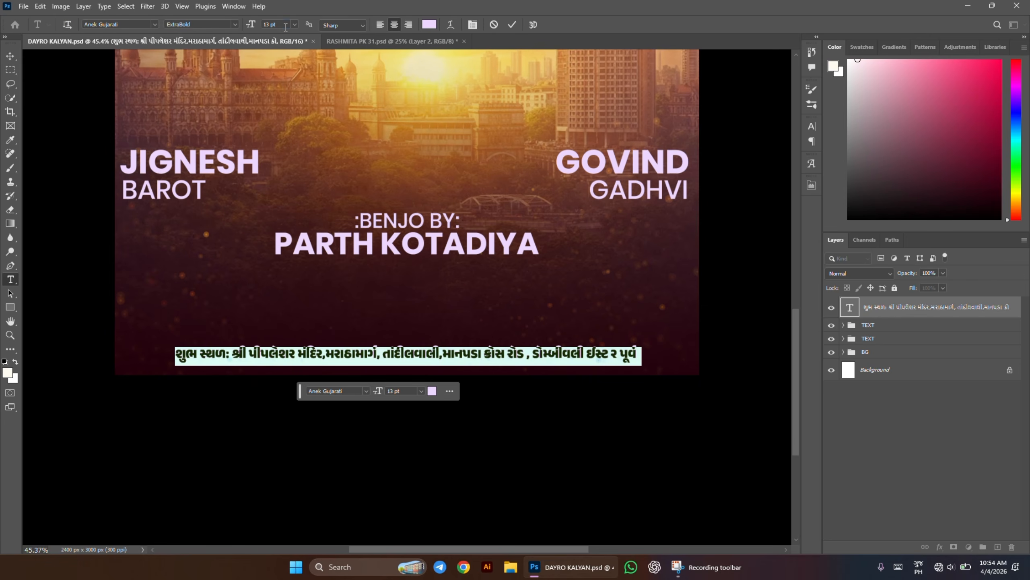
scroll(286, 27, up, 2)
click(234, 26)
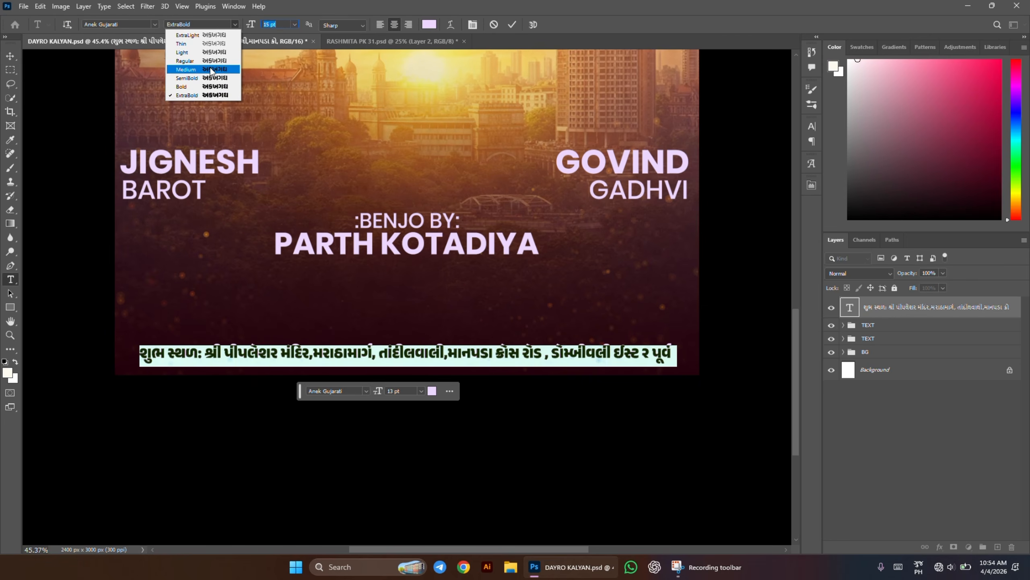
click(210, 69)
key(ctrl+Return)
key(v)
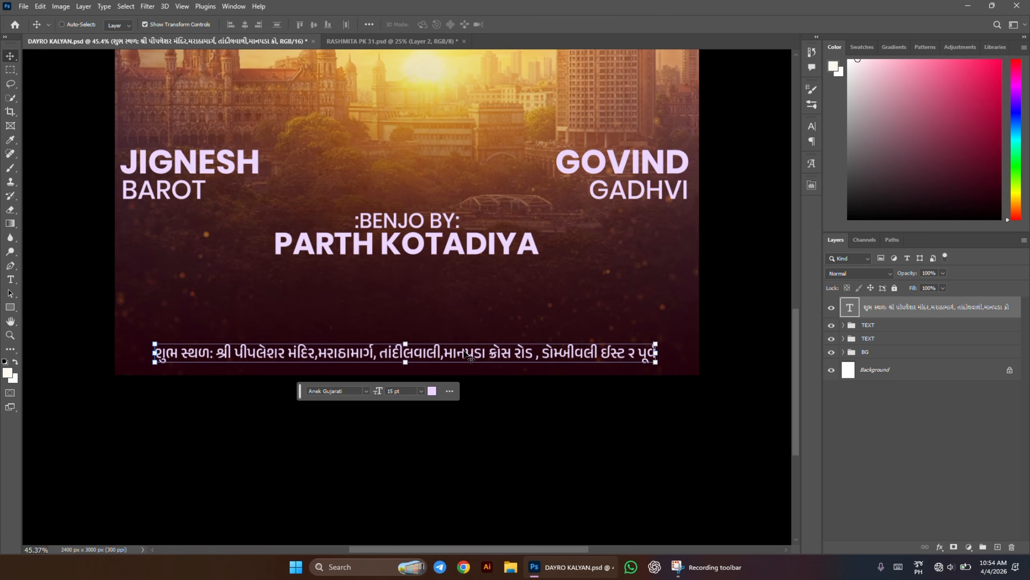
drag(465, 355, 464, 348)
drag(434, 330, 408, 297)
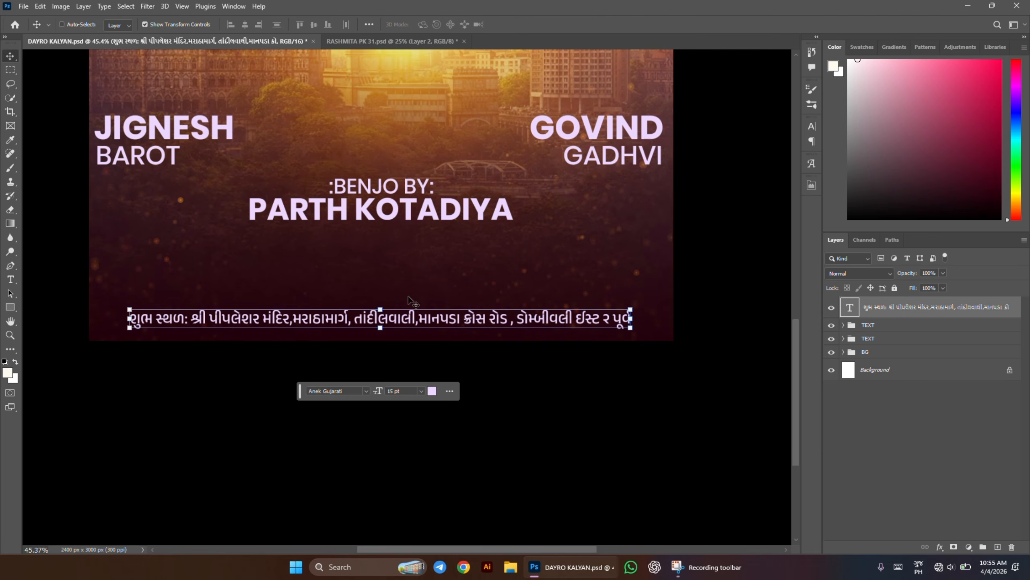
- Type 'આઈ શ્રી કલ્યાનેશ્વરી માં માંગલ ધામ કલ્યાણ મુંબઈ' above the venue line and select it all
key(t)
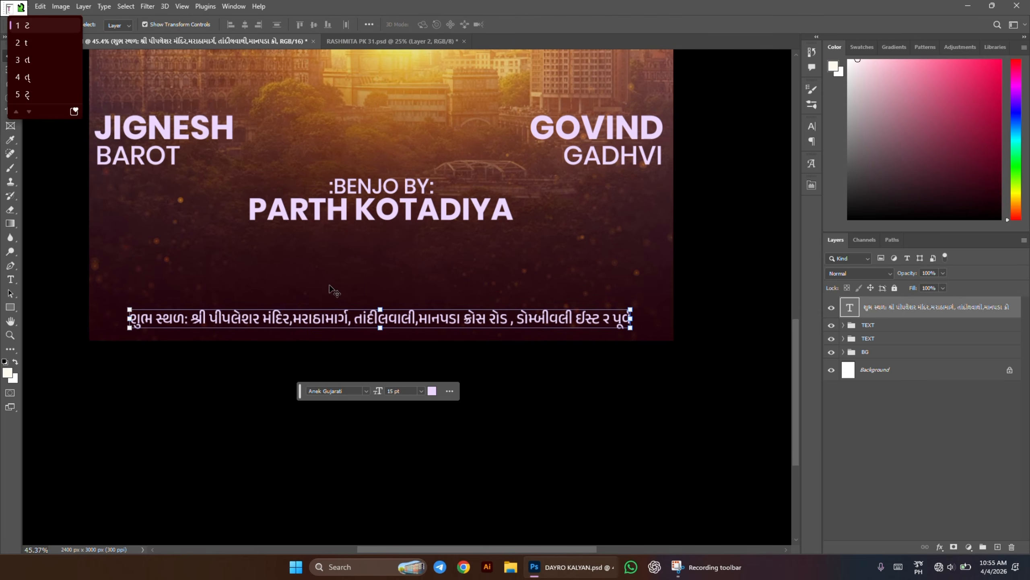
click(10, 280)
click(298, 272)
text(ta)
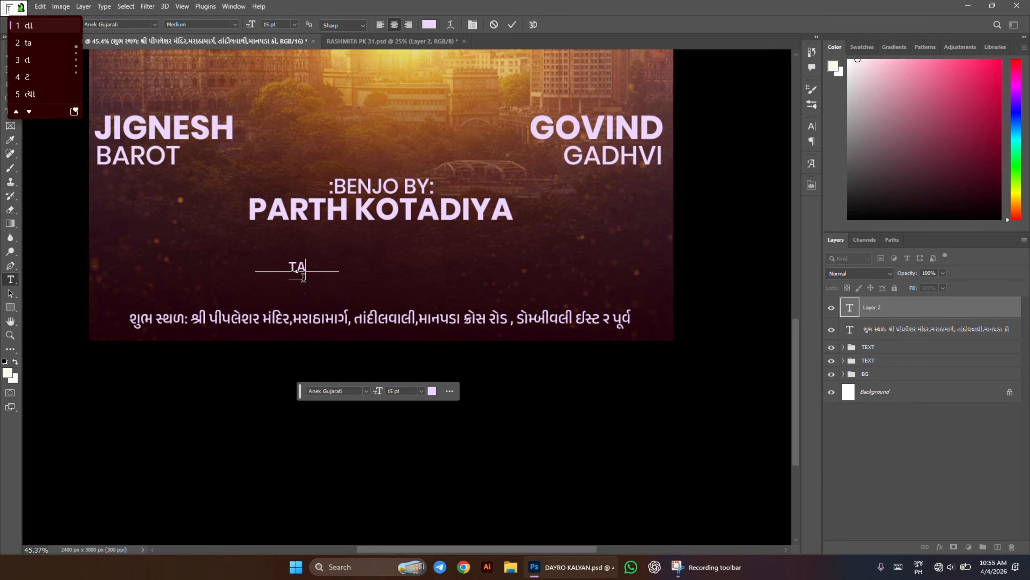
key(Escape)
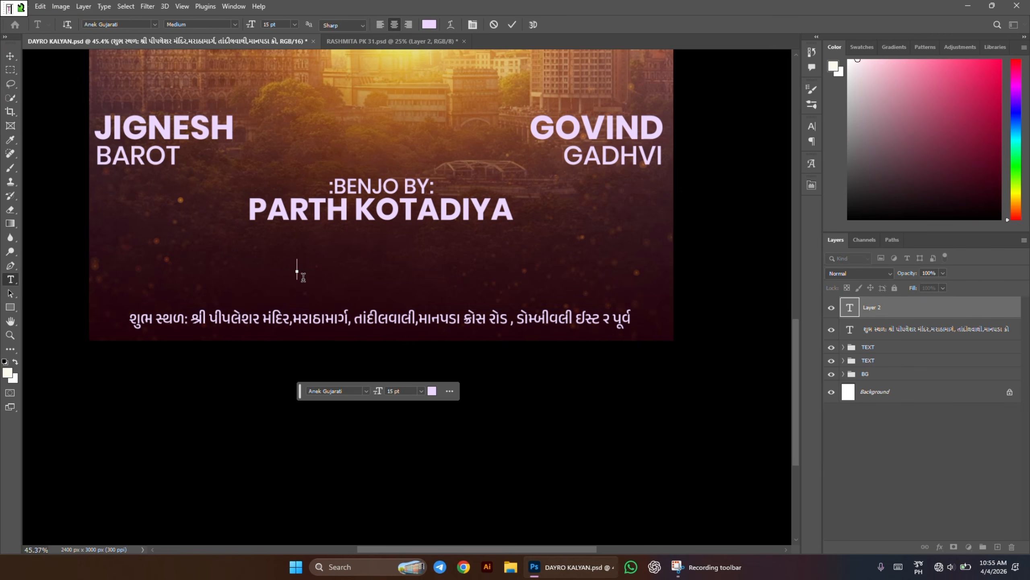
text(aai shri kalyaneshwar)
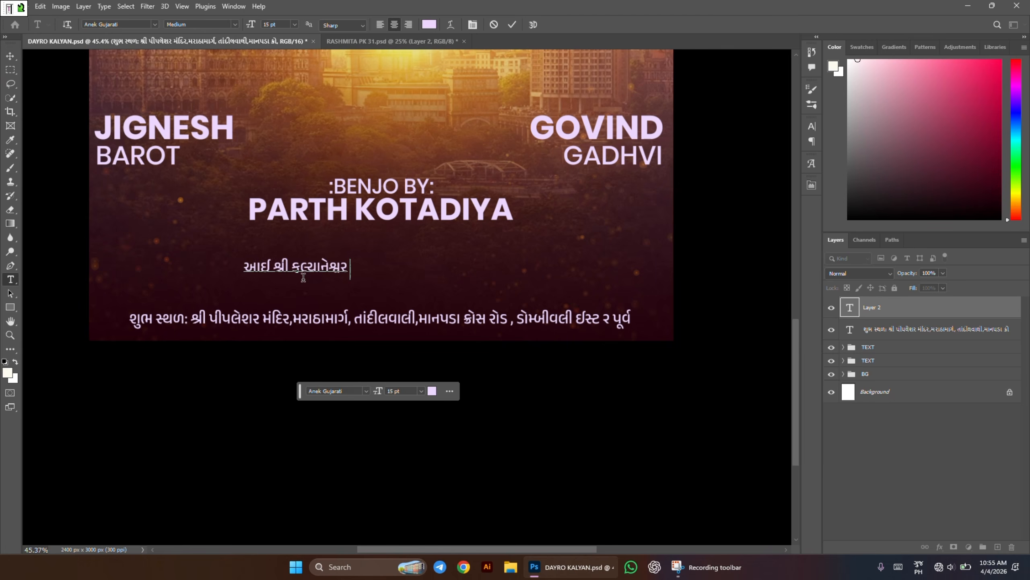
text(i maa mangal dham kalyan m)
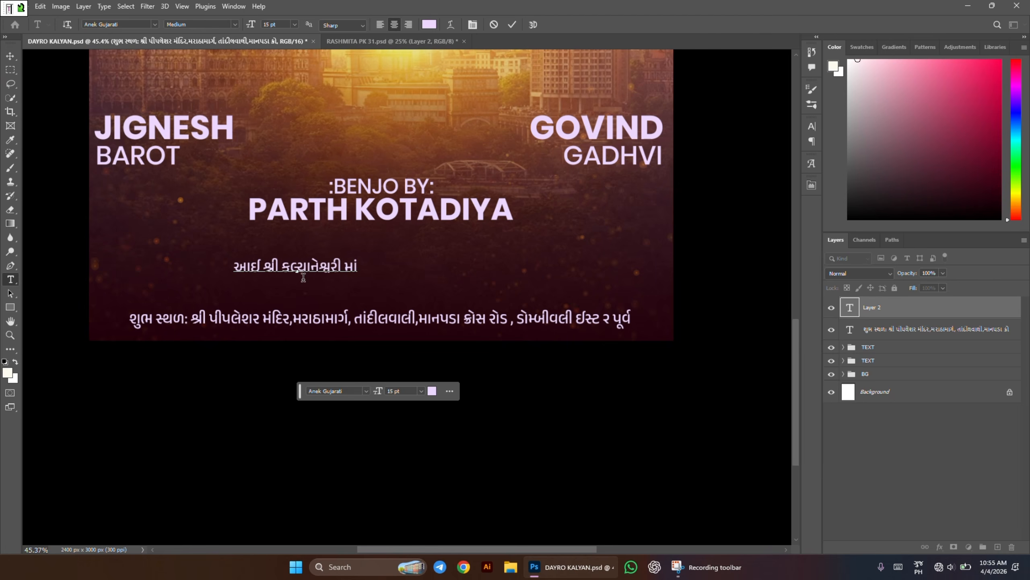
text(umbai)
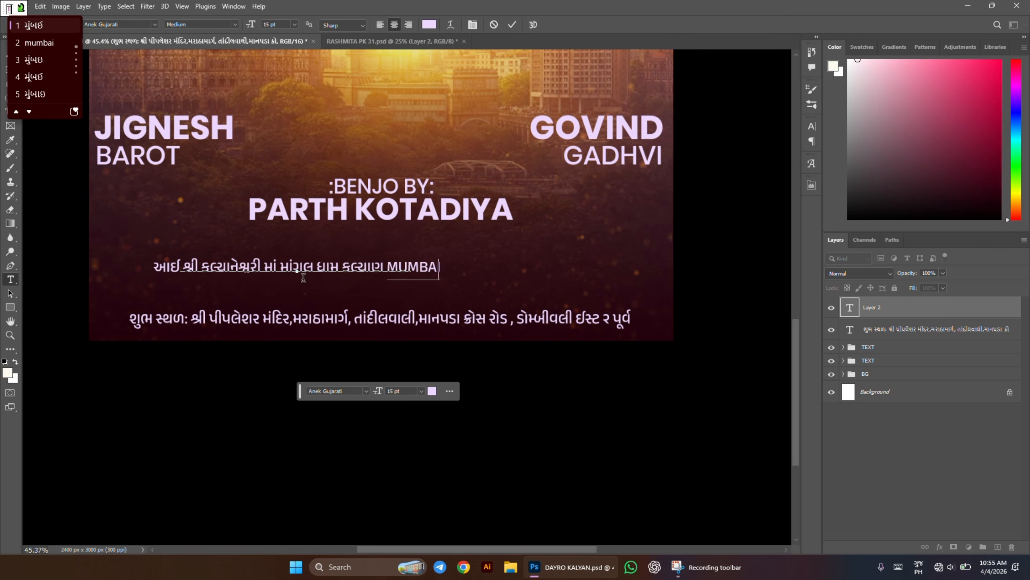
key(space)
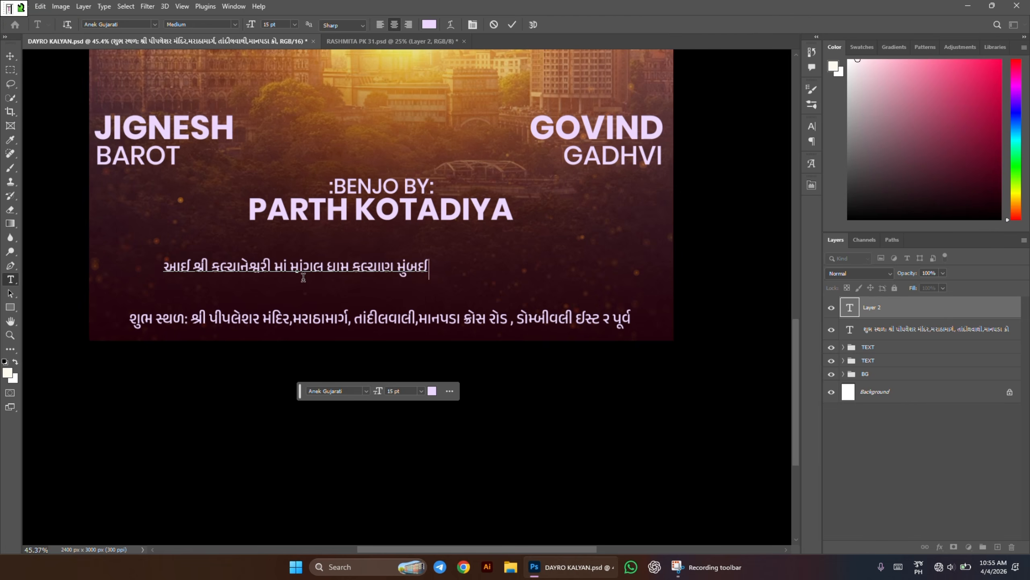
key(BackSpace)
double_click(303, 277)
click(308, 264)
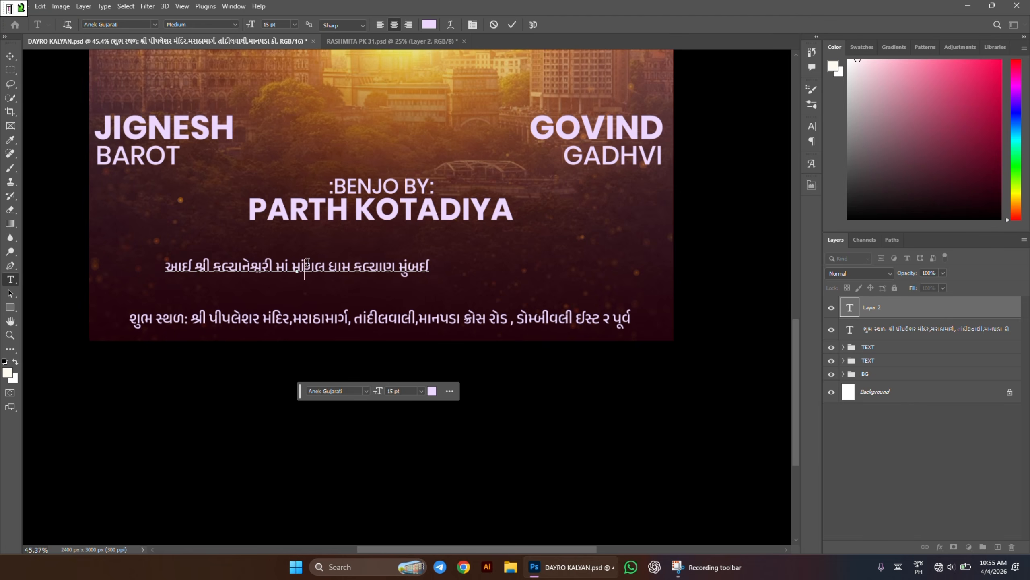
key(ctrl+a)
- Make the new Gujarati dedication line Bold and centre it horizontally on the poster
click(235, 25)
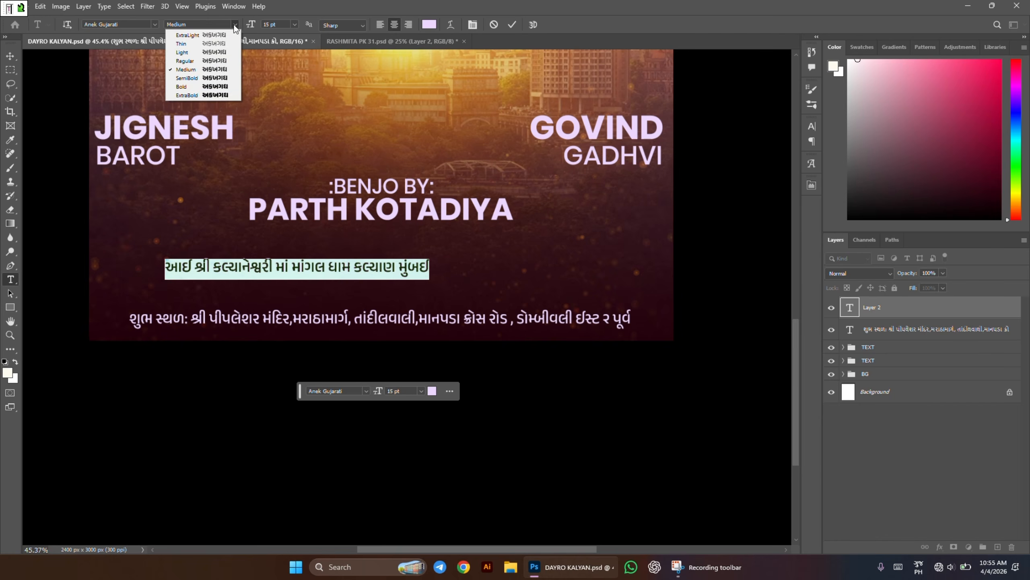
click(210, 91)
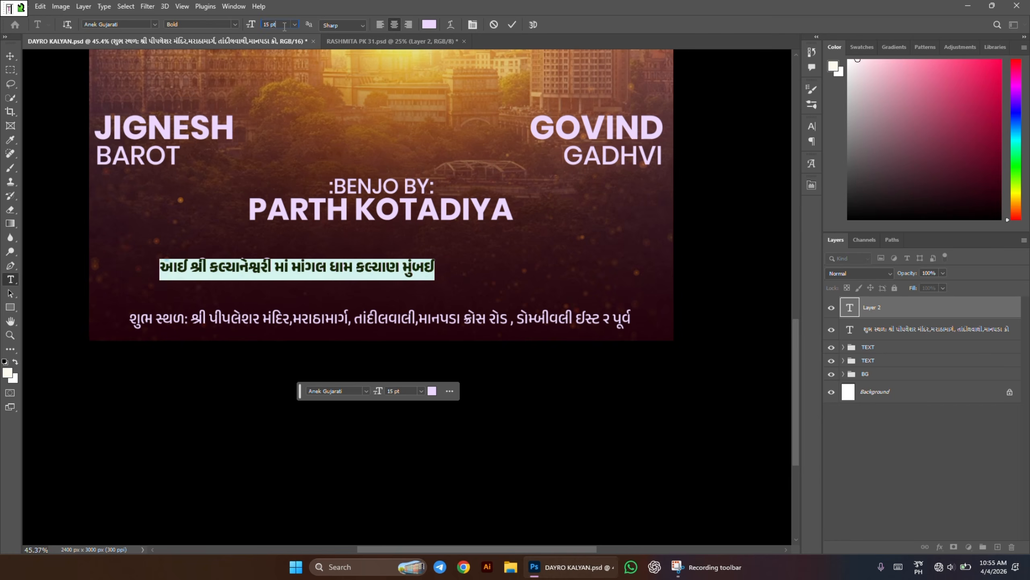
scroll(284, 27, up, 6)
click(9, 56)
drag(423, 270, 509, 290)
- Recolour the whole dedication line a bright, fully saturated yellow
key(t)
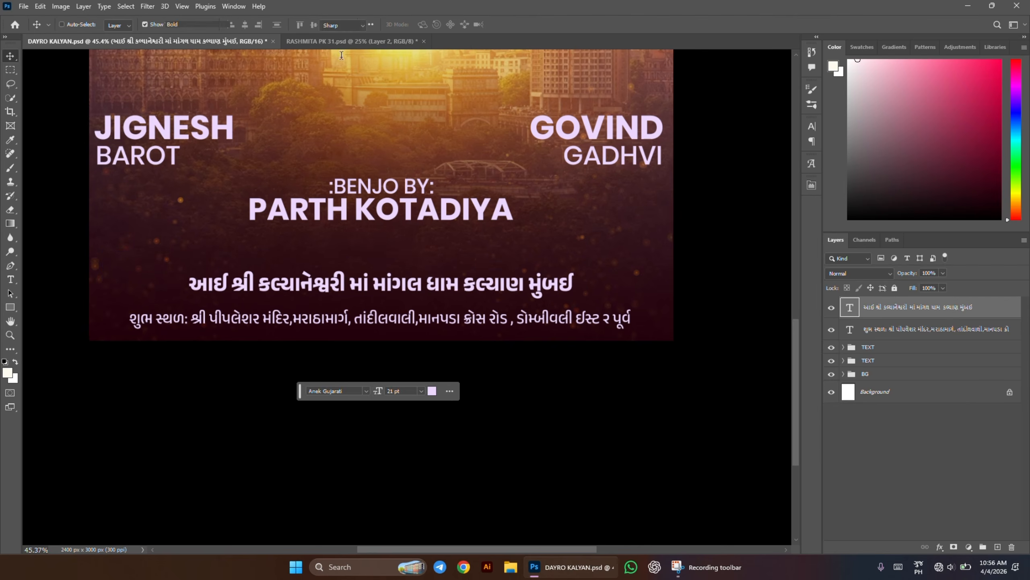
key(Return)
scroll(285, 23, up, 8)
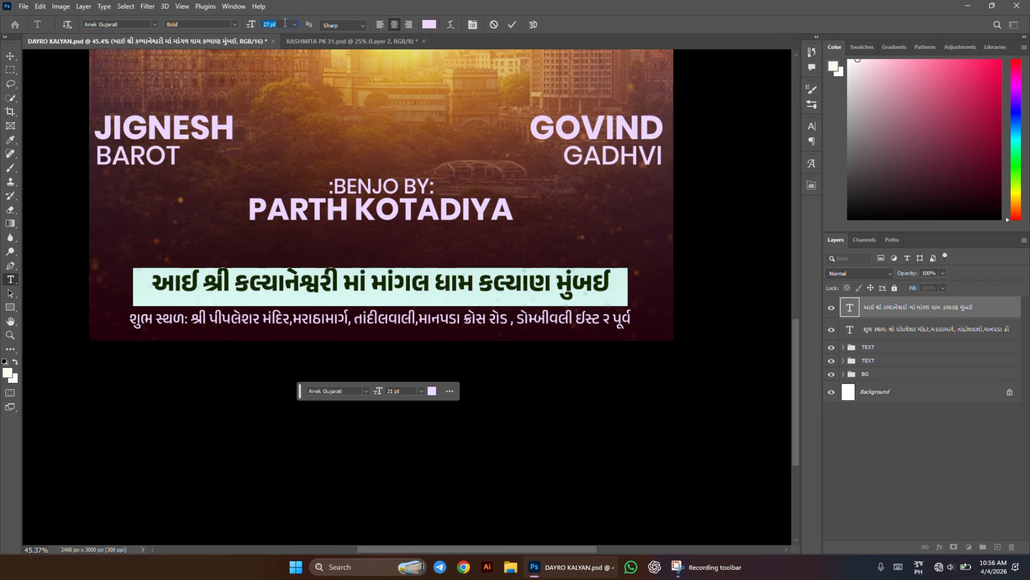
scroll(286, 23, up, 1)
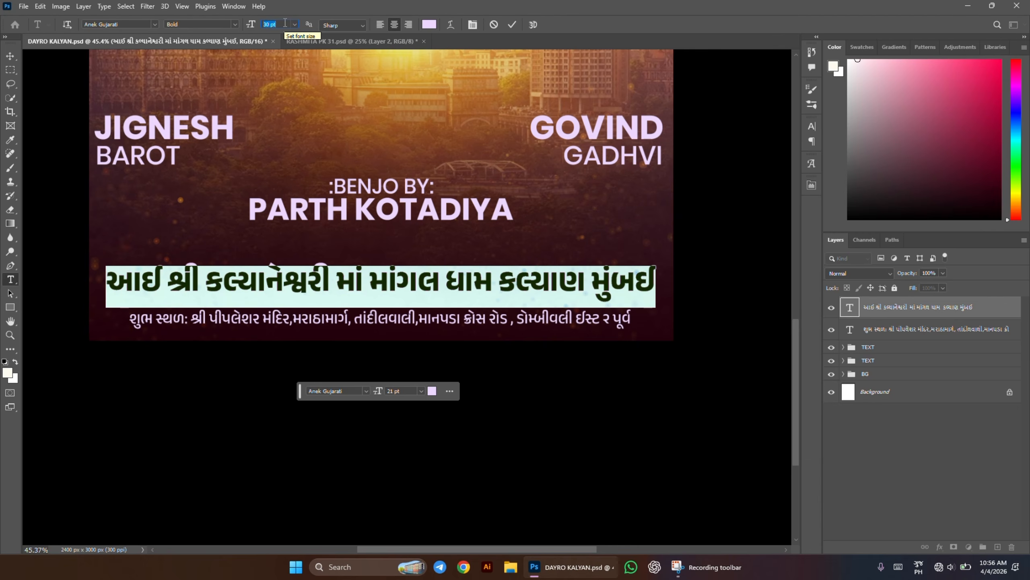
click(10, 56)
click(807, 183)
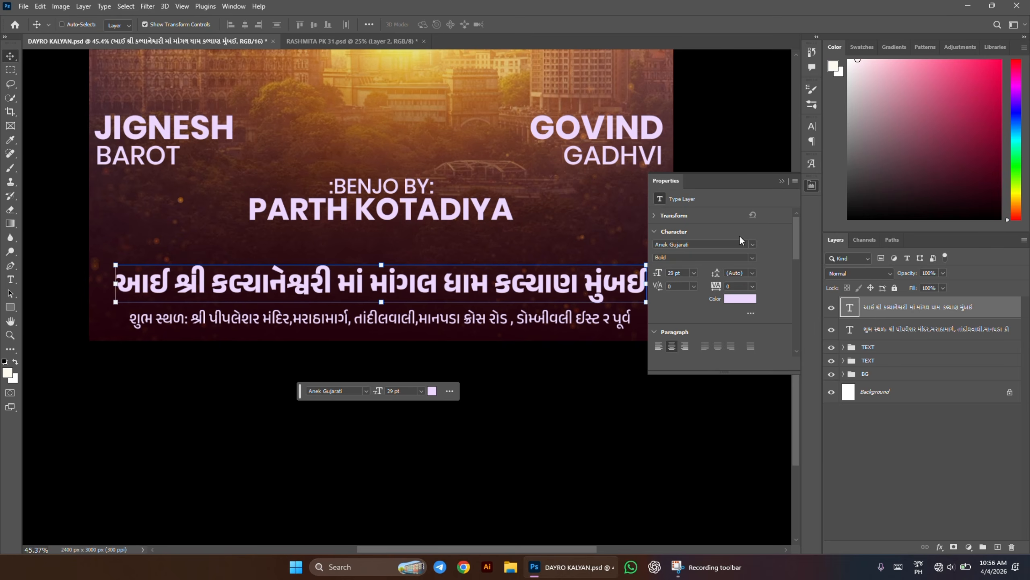
click(735, 300)
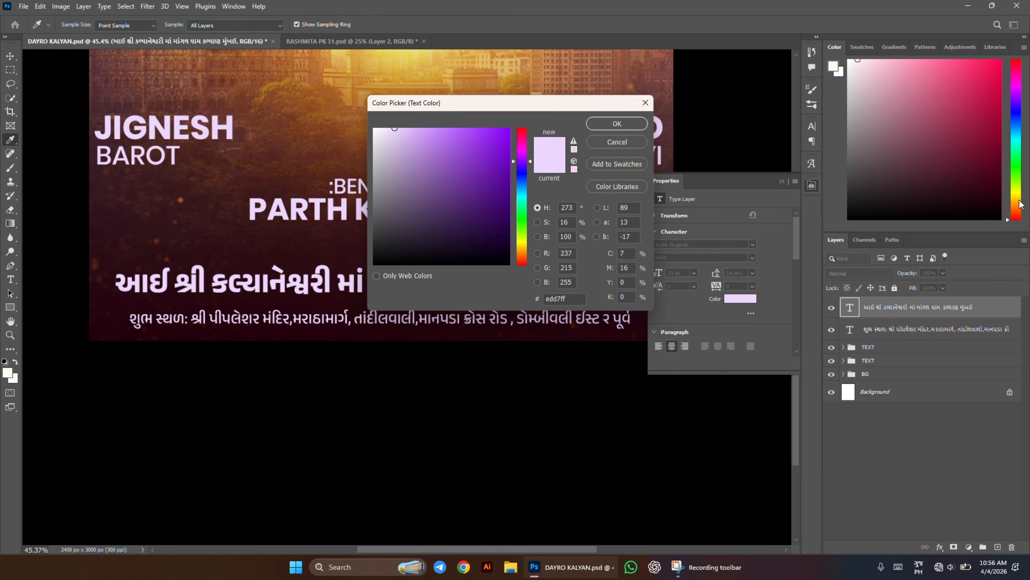
click(526, 247)
click(507, 130)
click(616, 124)
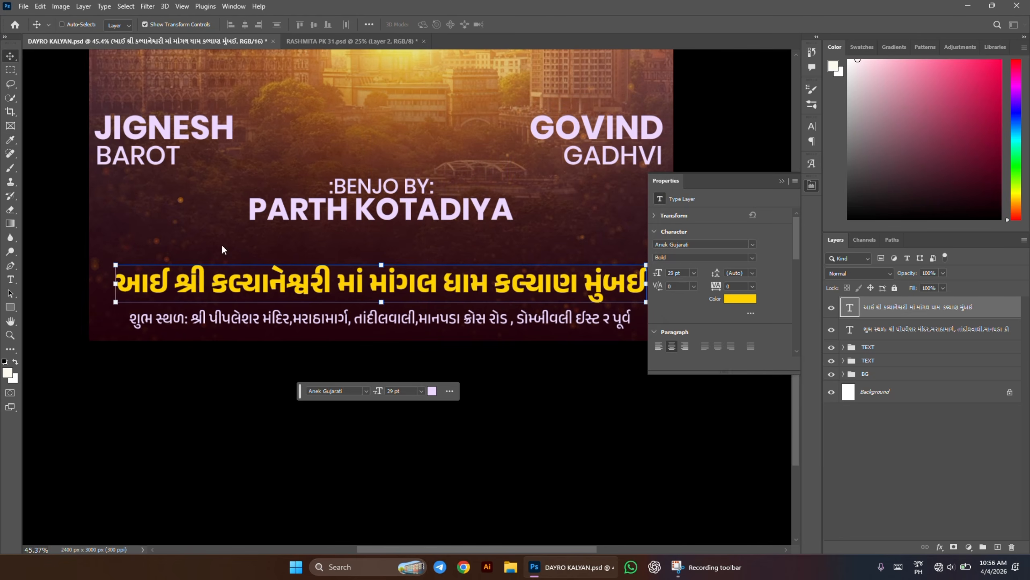
- Nudge the yellow title slightly upward, then start editing the Gujarati address line
drag(425, 284, 426, 277)
click(782, 181)
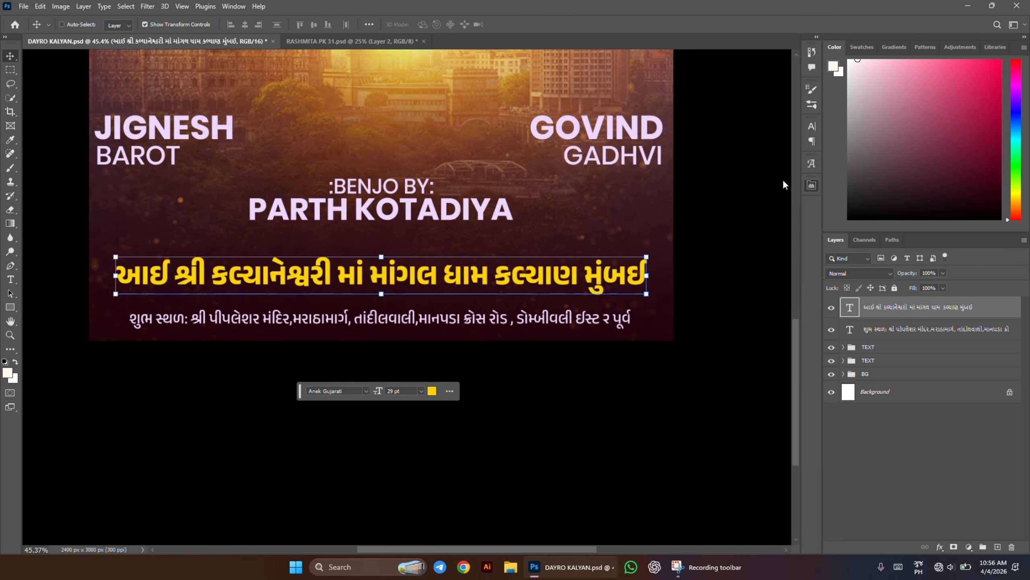
click(587, 290)
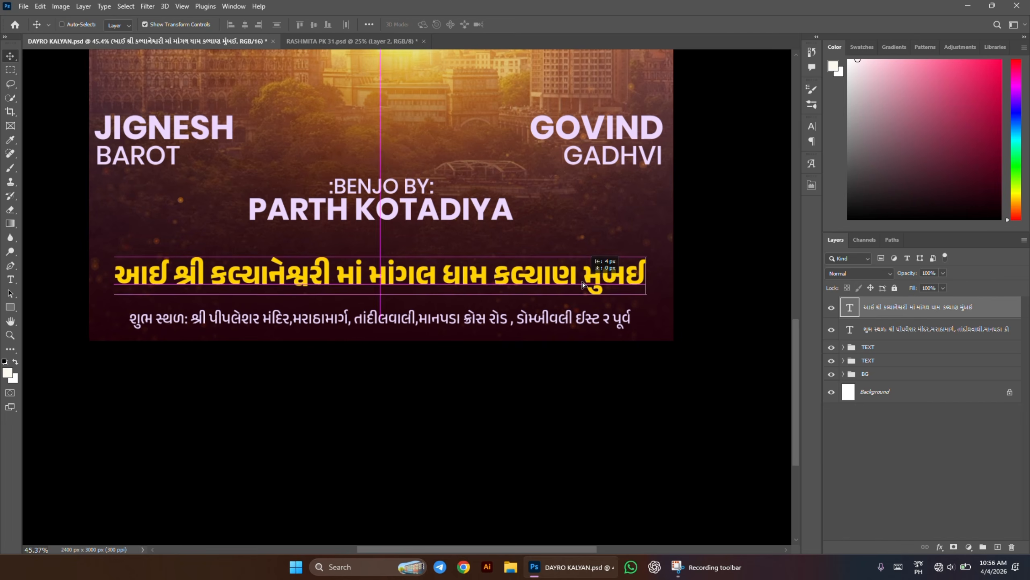
double_click(528, 325)
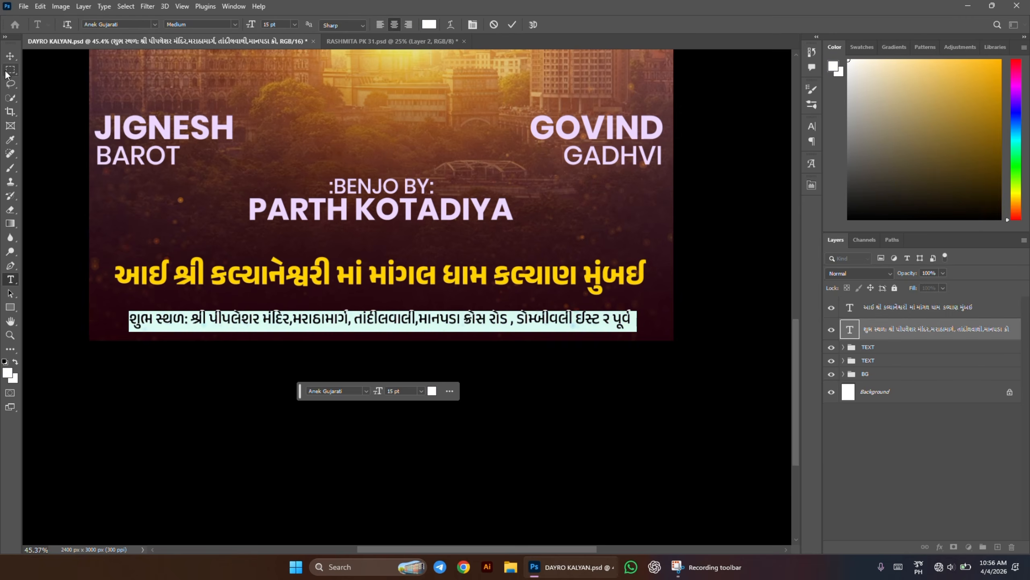
click(10, 56)
drag(418, 327, 418, 319)
ctrl+click(415, 280)
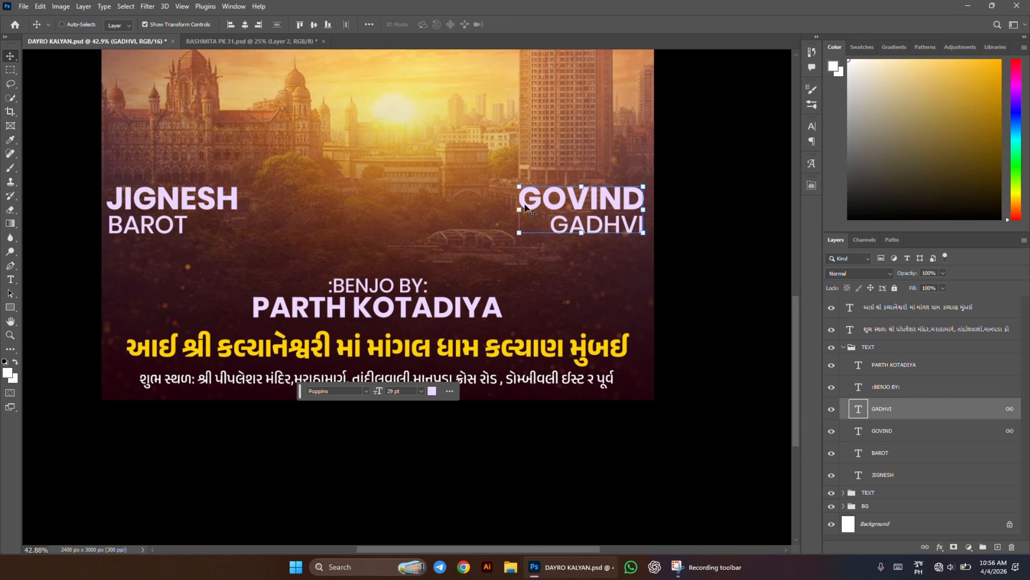
drag(517, 212, 505, 213)
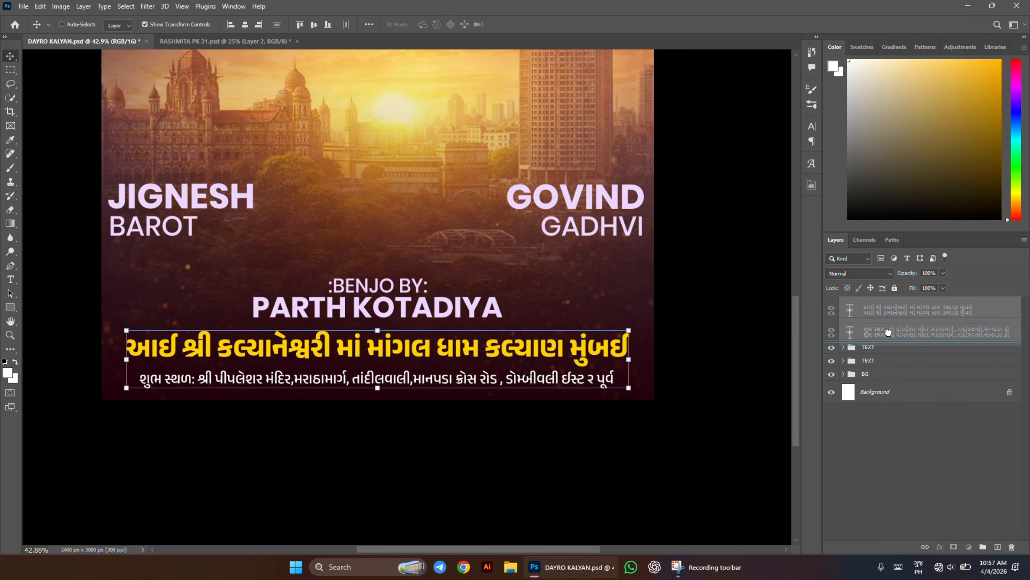
- Move both Gujarati text layers into the TEXT group and save the poster
drag(887, 332, 885, 346)
scroll(457, 309, down, 3)
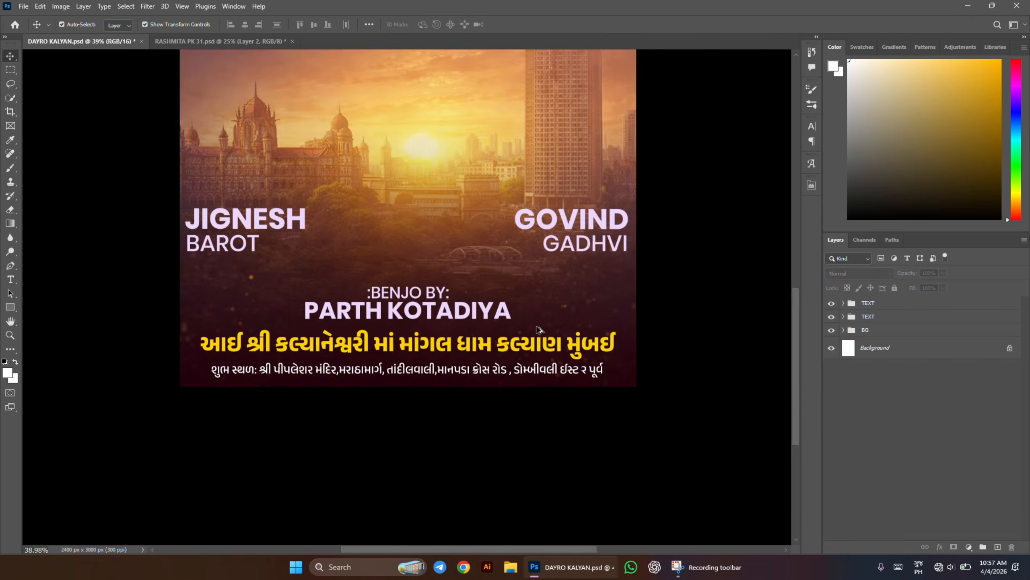
scroll(457, 309, down, 2)
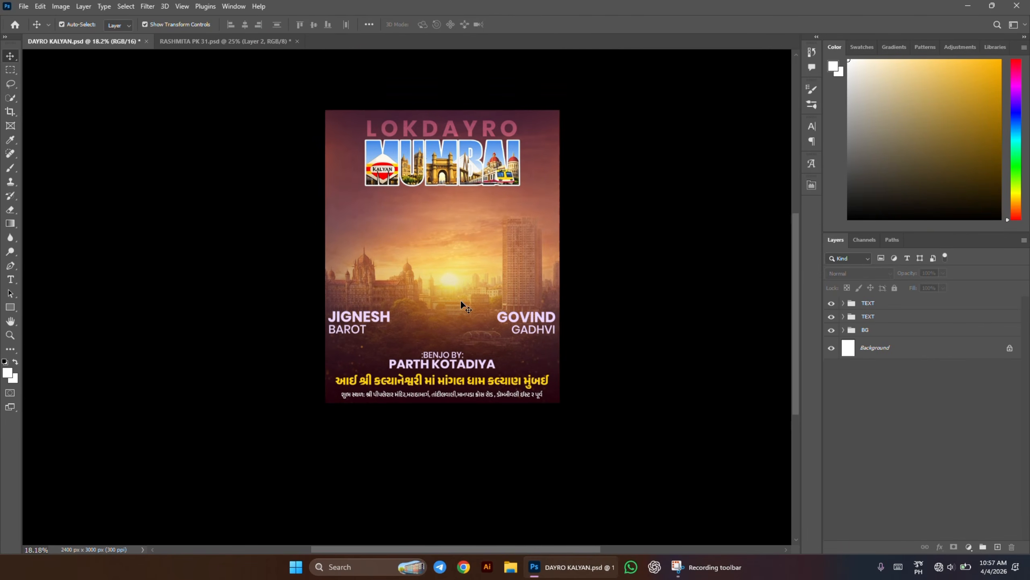
key(ctrl+s)
- Scroll around the poster and switch the typing language back to English
scroll(379, 322, up, 3)
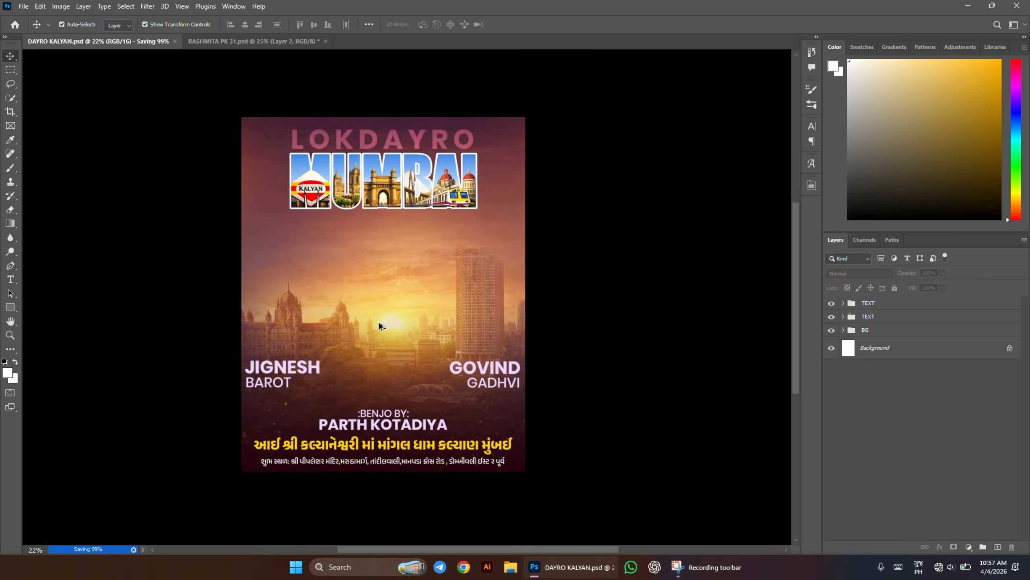
scroll(360, 311, left, 3)
scroll(360, 312, down, 1)
scroll(361, 311, right, 2)
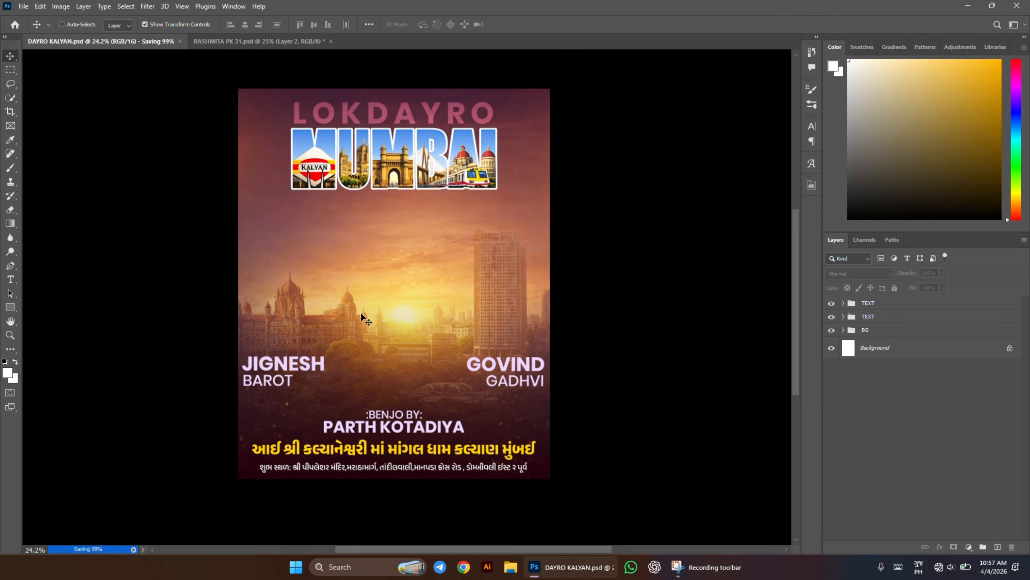
scroll(275, 263, up, 3)
scroll(280, 235, up, 3)
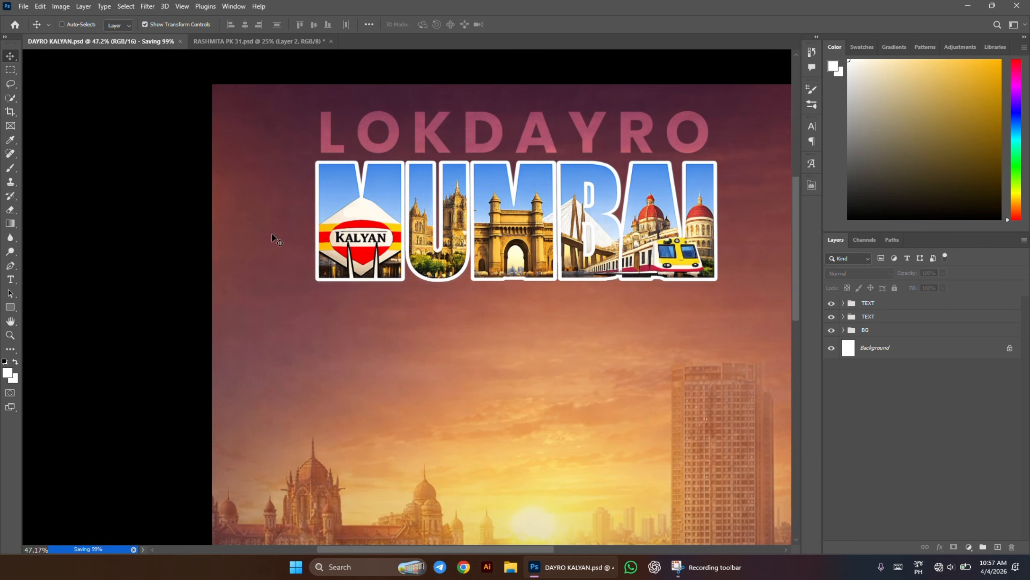
key(alt+shift)
scroll(240, 280, up, 2)
scroll(240, 279, down, 3)
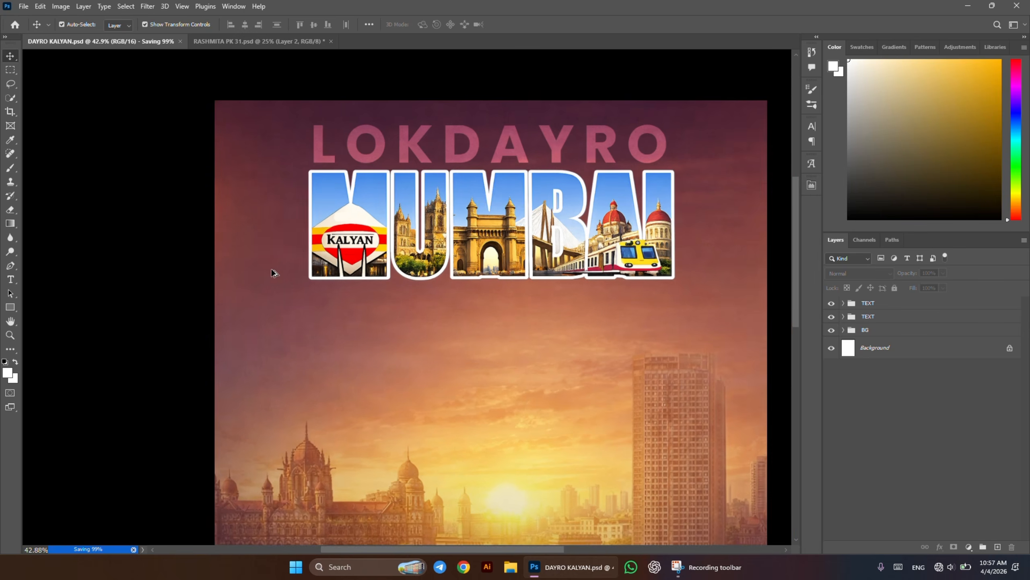
scroll(523, 306, down, 1)
scroll(519, 307, down, 4)
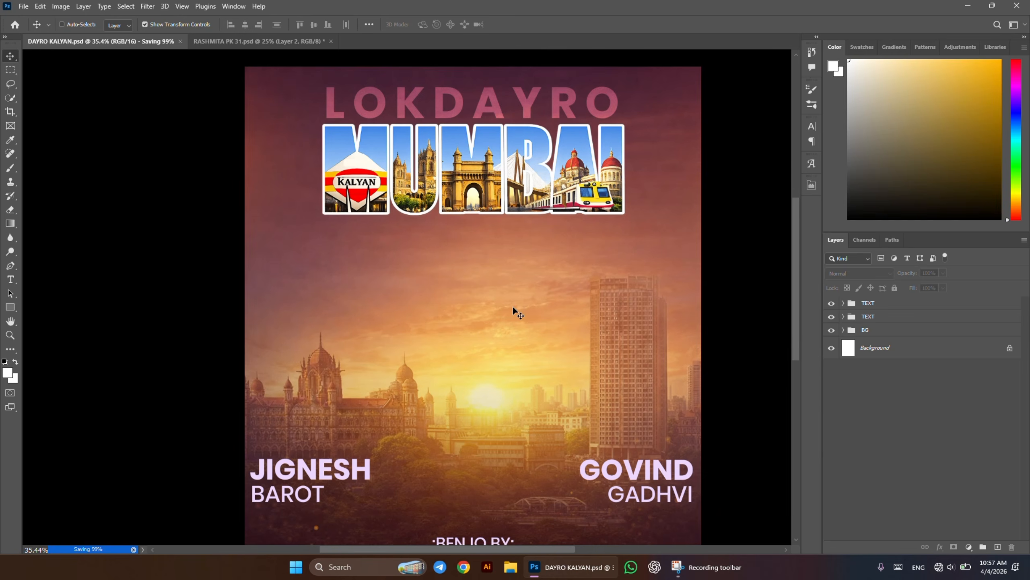
scroll(487, 300, down, 4)
scroll(357, 364, up, 1)
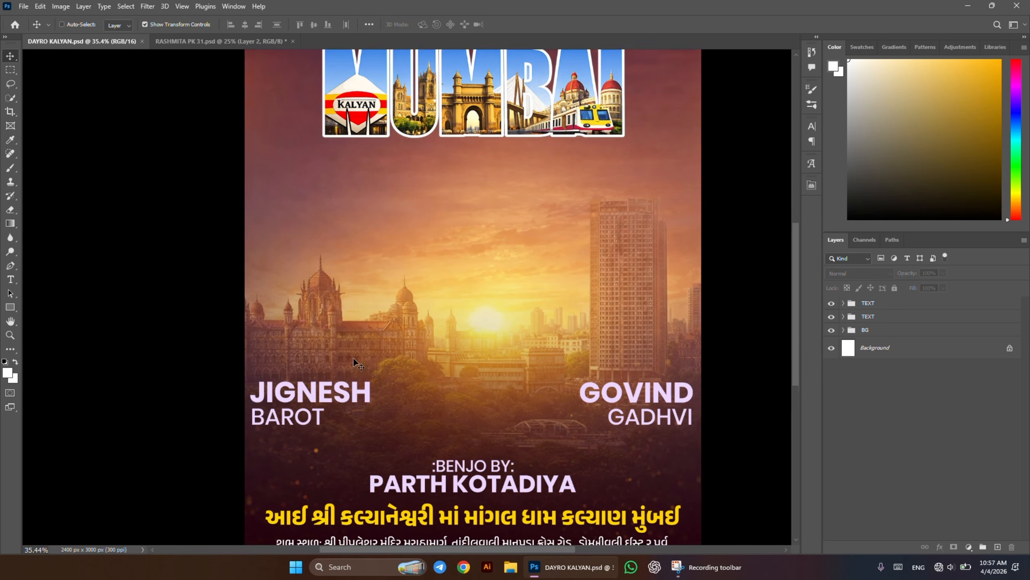
scroll(357, 363, up, 2)
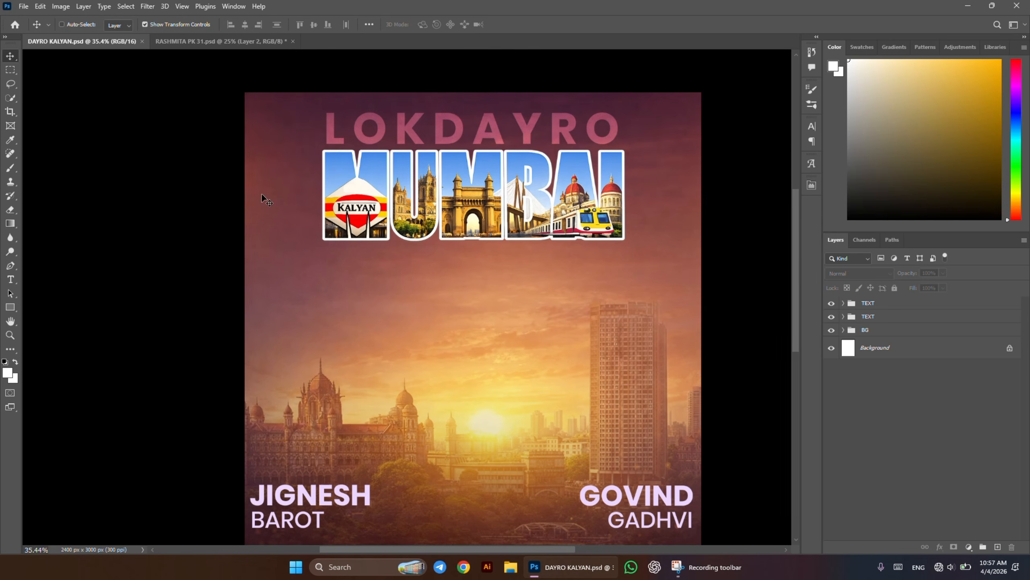
scroll(244, 211, up, 5)
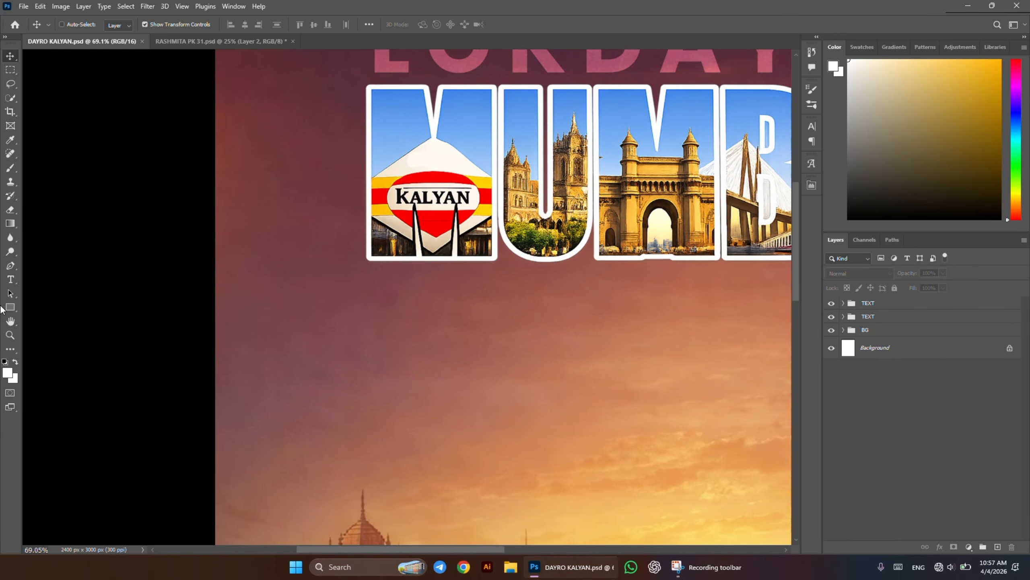
- Draw a pink rectangle for the date box near the poster's top-left
click(10, 308)
alt+click(378, 66)
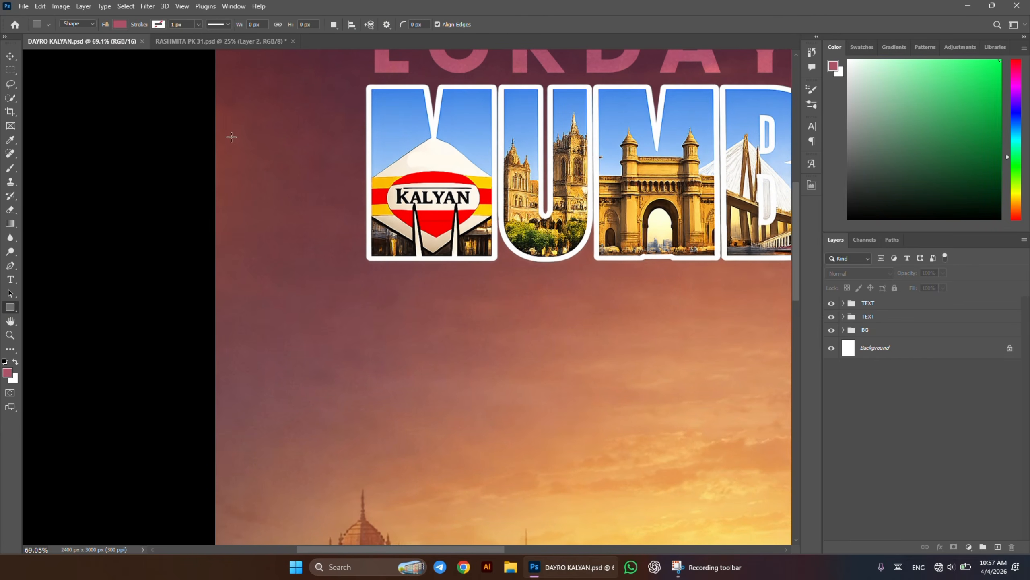
scroll(229, 136, up, 1)
click(812, 186)
scroll(680, 270, down, 1)
drag(215, 136, 342, 294)
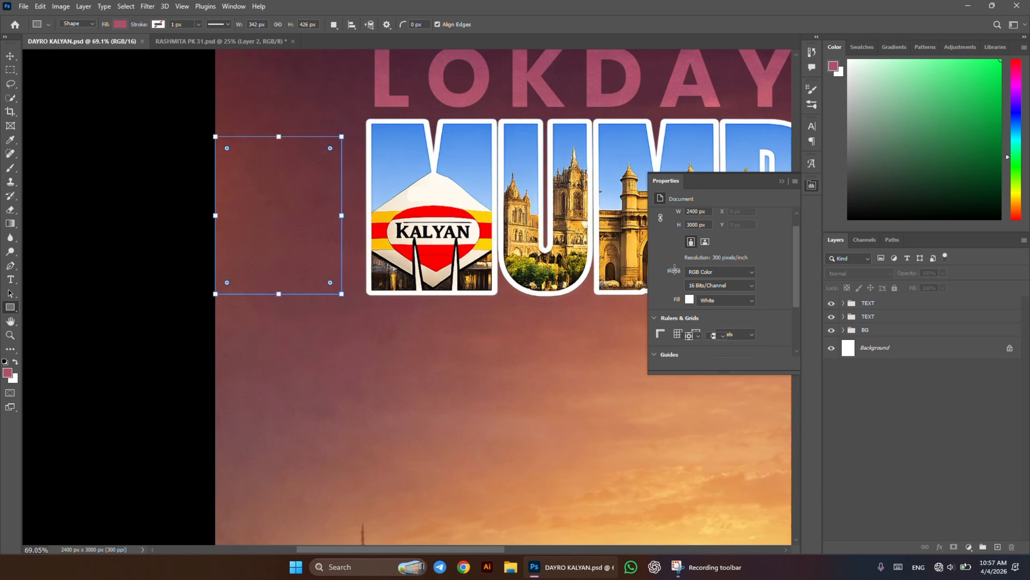
- Give the rectangle no fill and a dashed pink 6 px outline
click(688, 293)
click(665, 327)
click(746, 287)
click(811, 164)
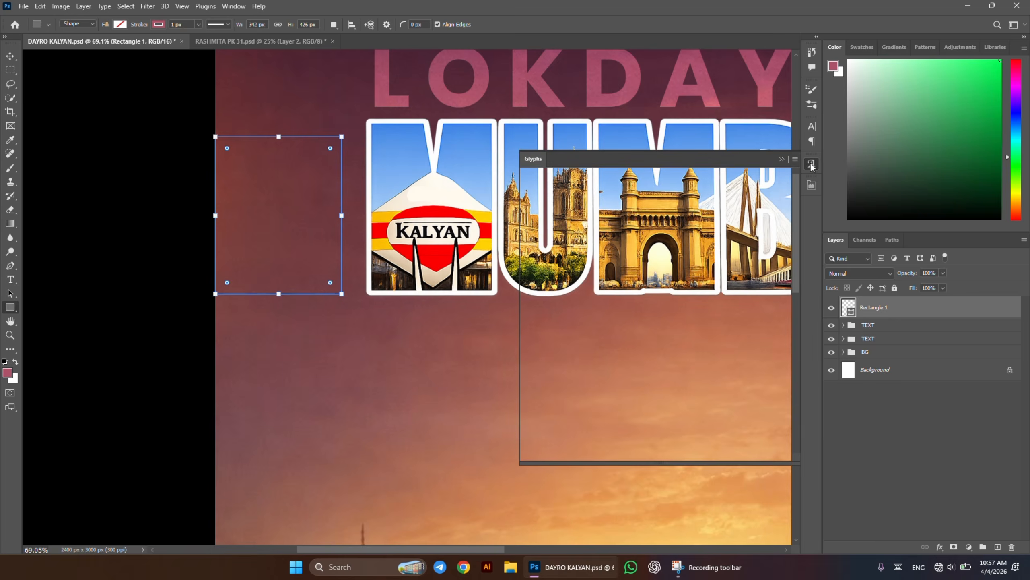
click(811, 185)
click(694, 323)
key(Up)
key(Up)
click(733, 323)
click(722, 373)
click(702, 324)
key(Up)
key(Up)
key(Up)
- Resize the dashed box wider and taller, then deselect it
key(Return)
click(10, 56)
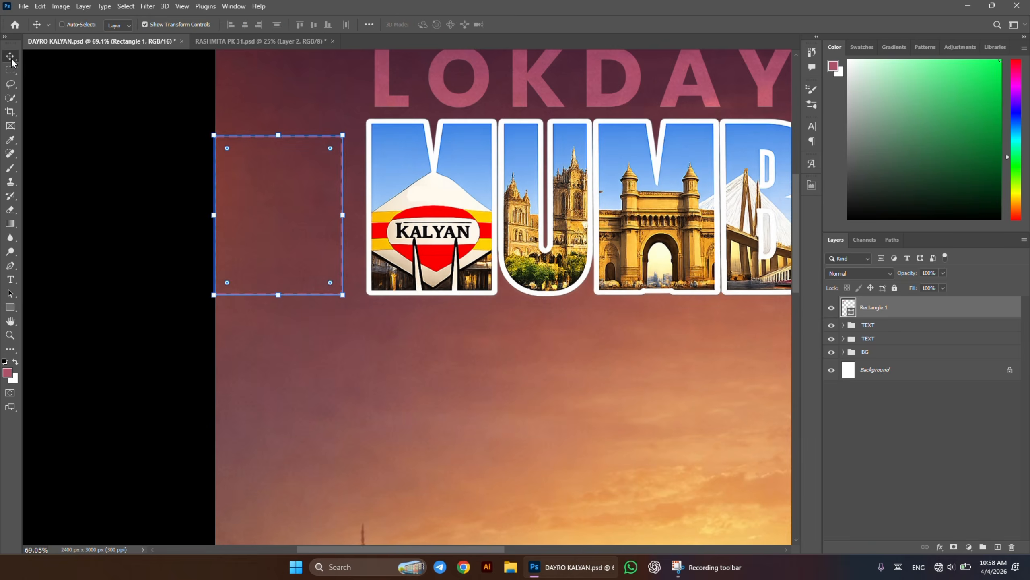
drag(342, 215, 352, 216)
drag(284, 136, 284, 100)
drag(352, 198, 343, 198)
key(Return)
click(924, 449)
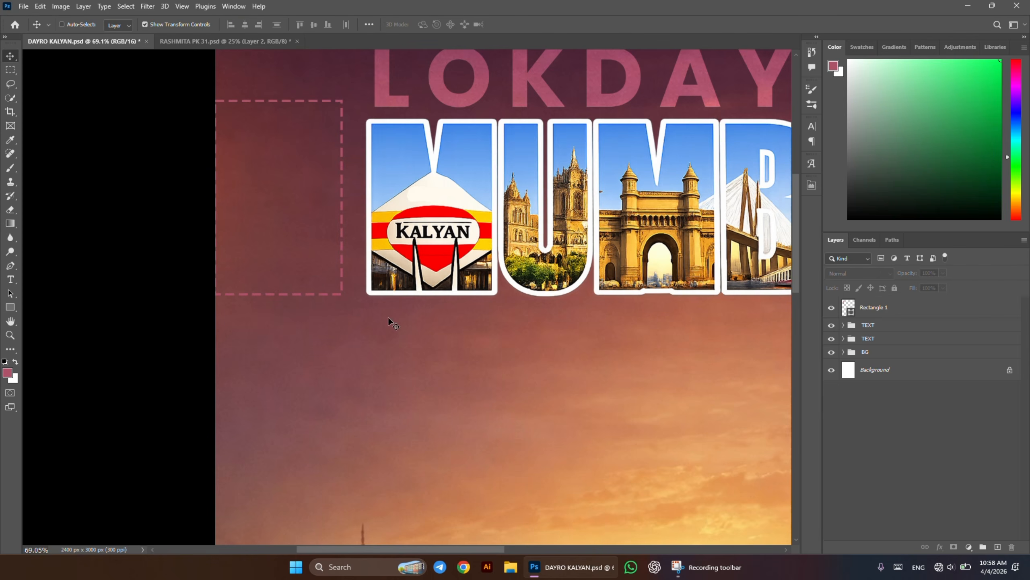
- Add '04 04' text below MUMBAI in white Poppins Bold
key(t)
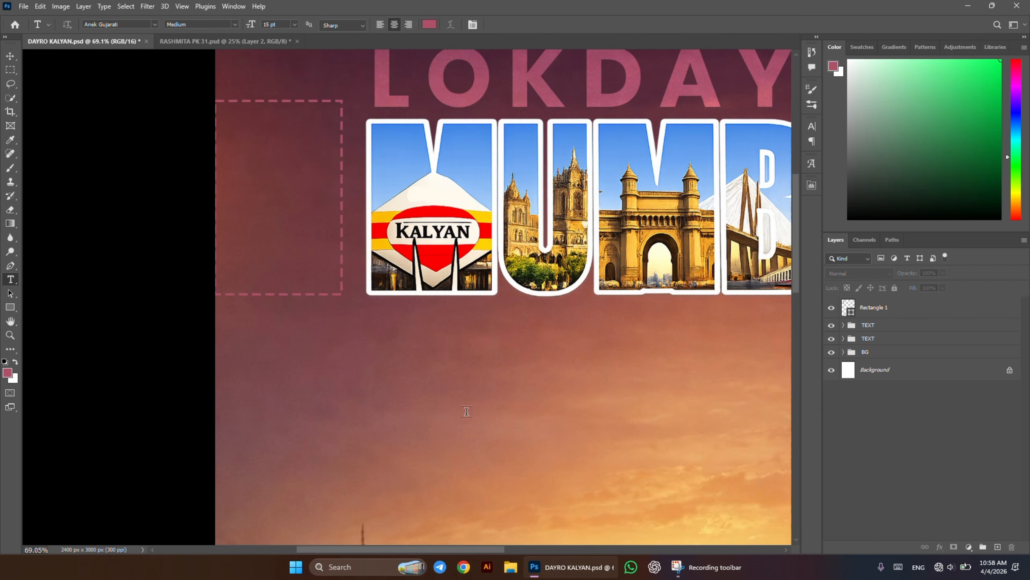
click(466, 412)
text(04)
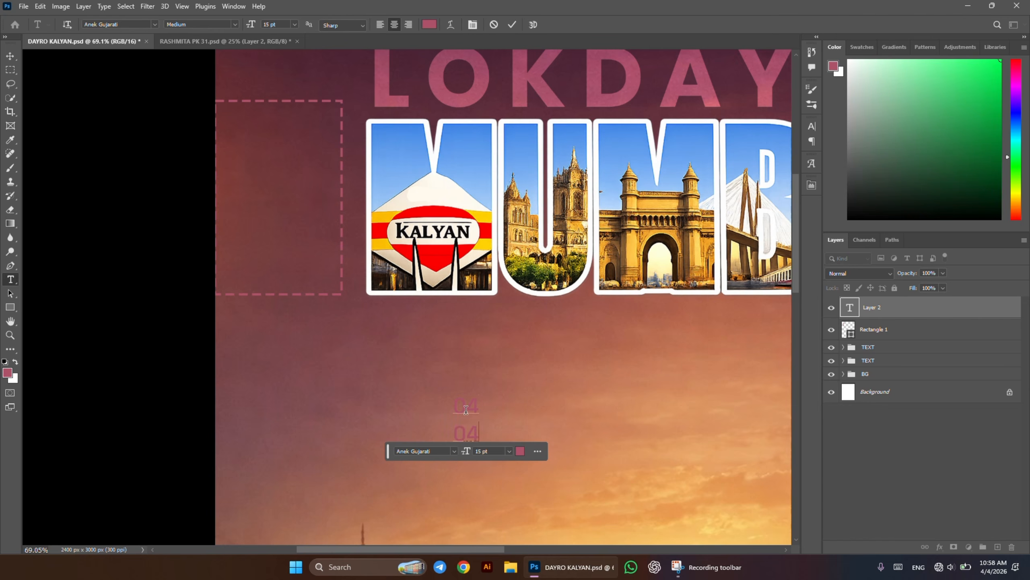
double_click(466, 409)
drag(876, 142, 694, 11)
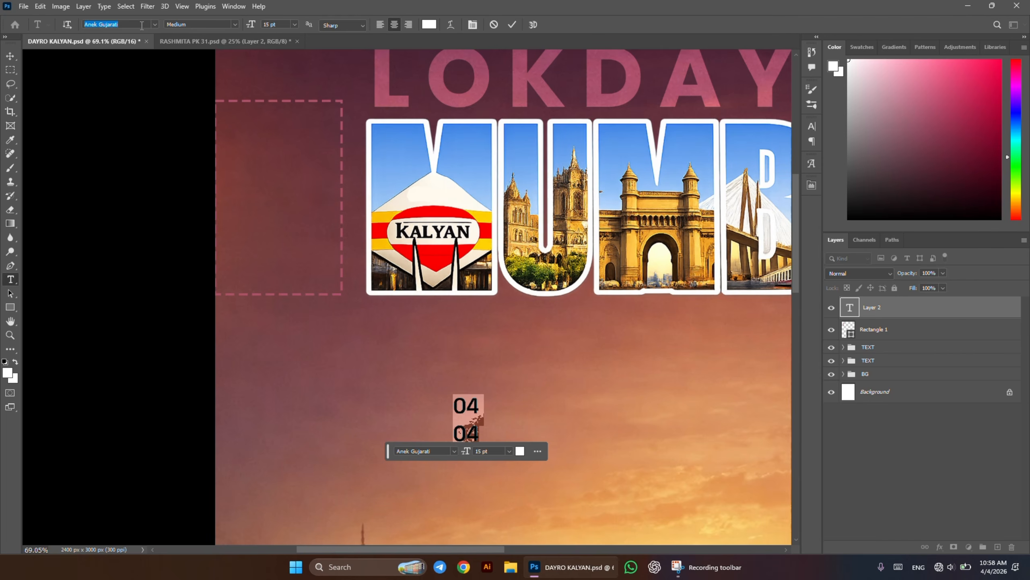
text(pop)
click(249, 179)
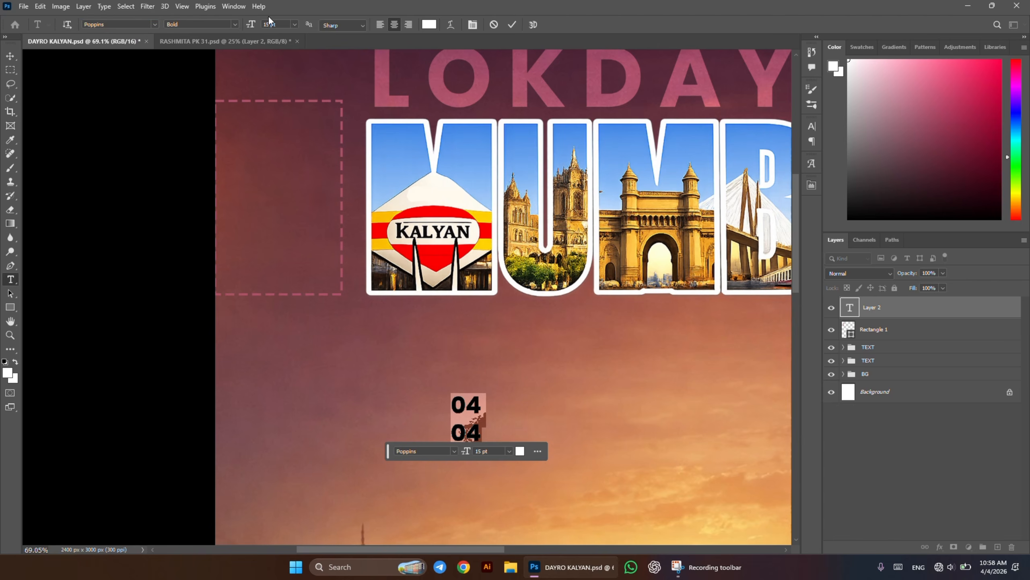
- Enlarge the 04 04 date text and move and scale it into the dashed box
click(284, 24)
scroll(284, 23, up, 15)
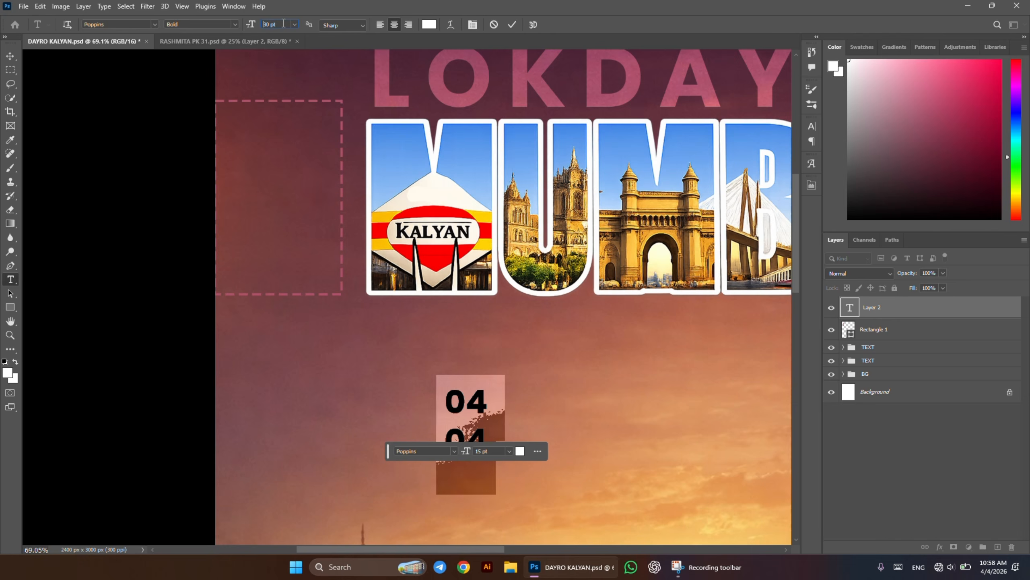
scroll(284, 24, up, 3)
click(7, 62)
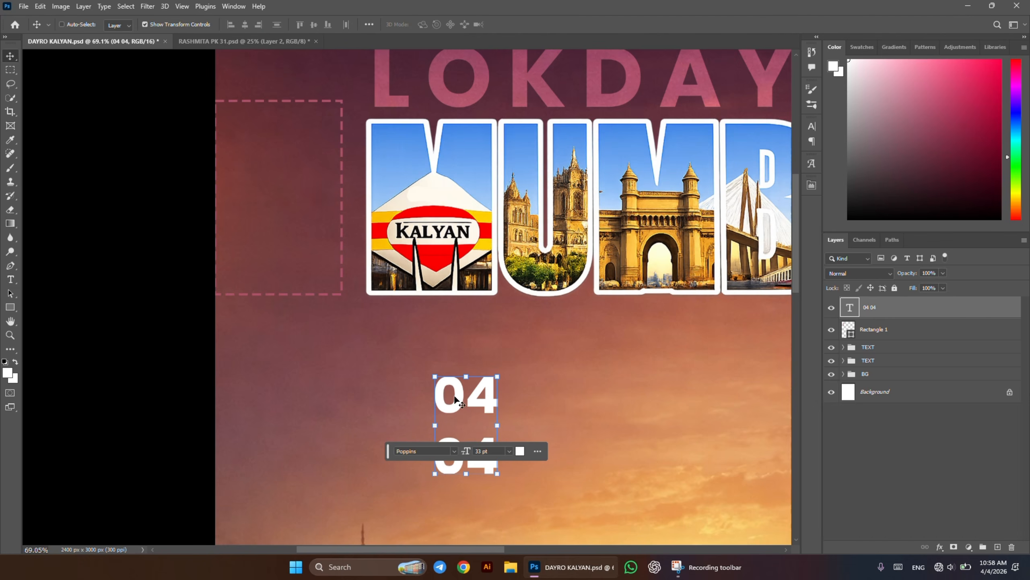
drag(454, 396, 277, 121)
key(ctrl+t)
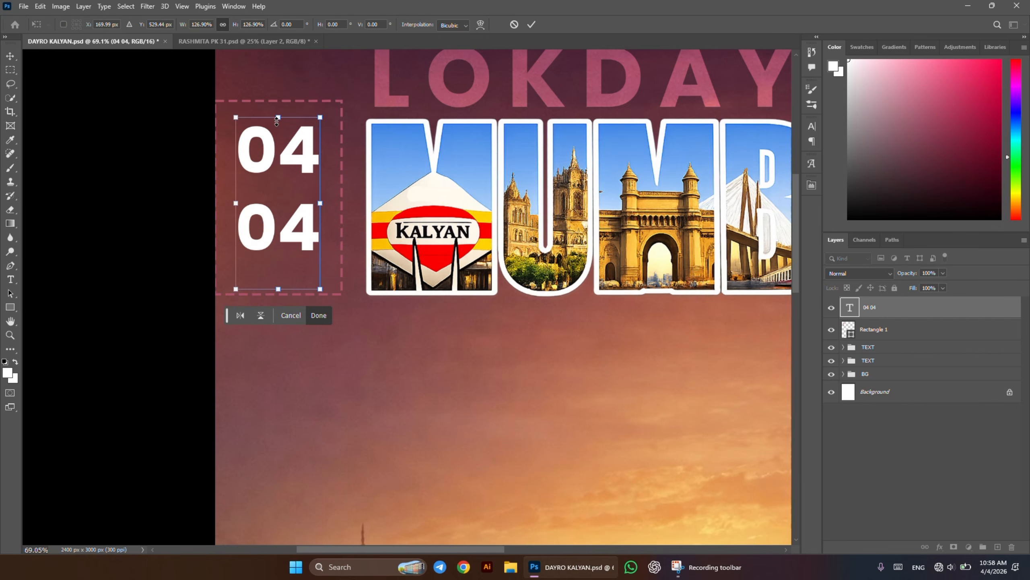
key(Return)
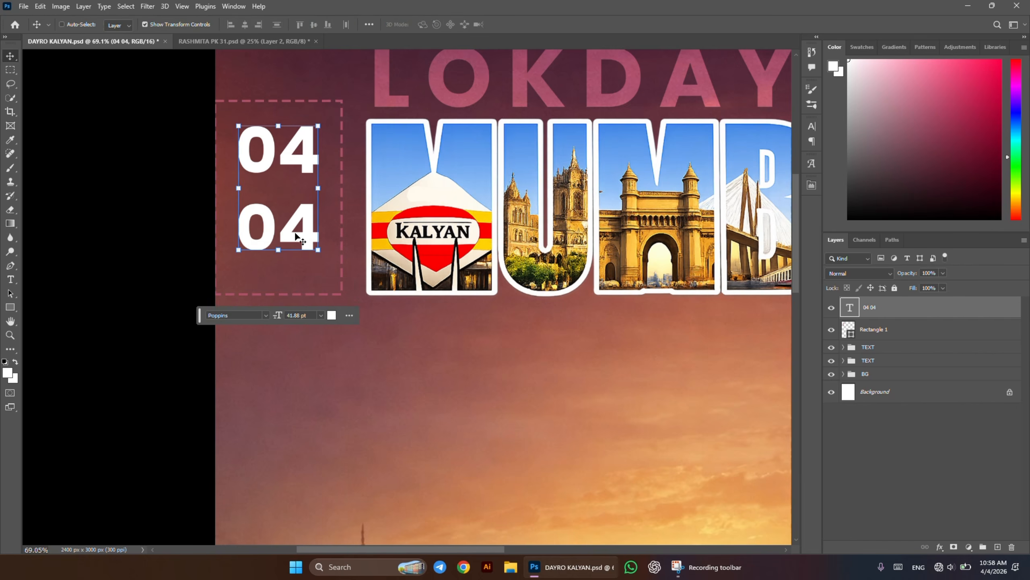
- Replace the second 04 with 'APRIL' and '2026' on two lines
double_click(295, 234)
text(APRIL)
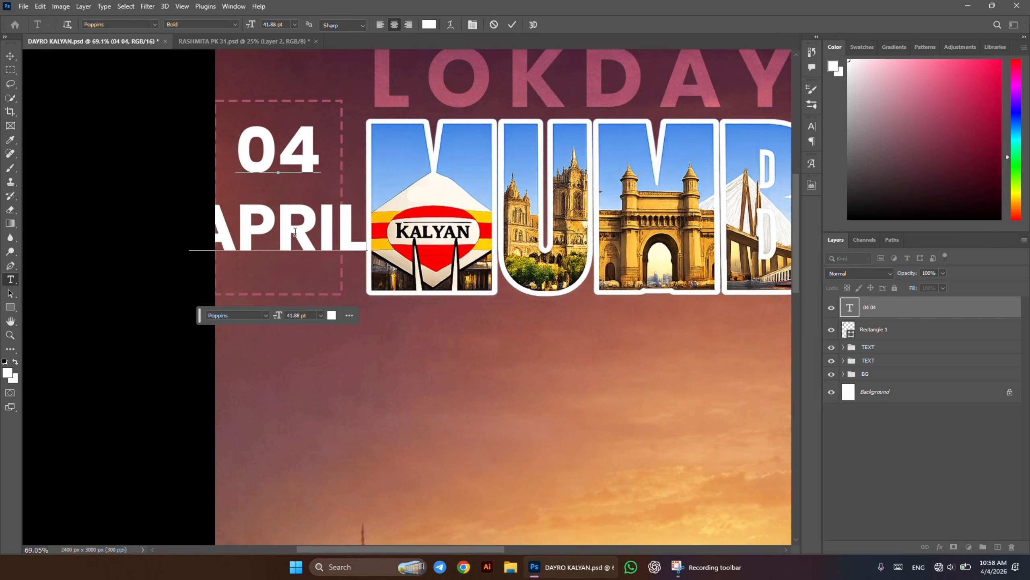
key(Return)
text(2026)
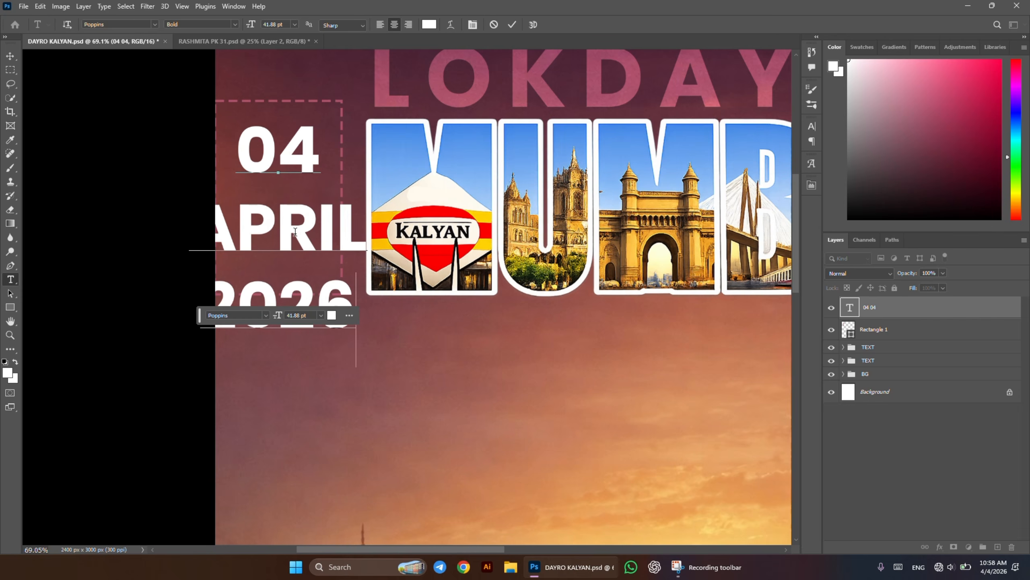
- Set the APRIL and 2026 lines to 23 pt Medium weight
double_click(296, 232)
drag(204, 235, 400, 332)
drag(249, 27, 239, 26)
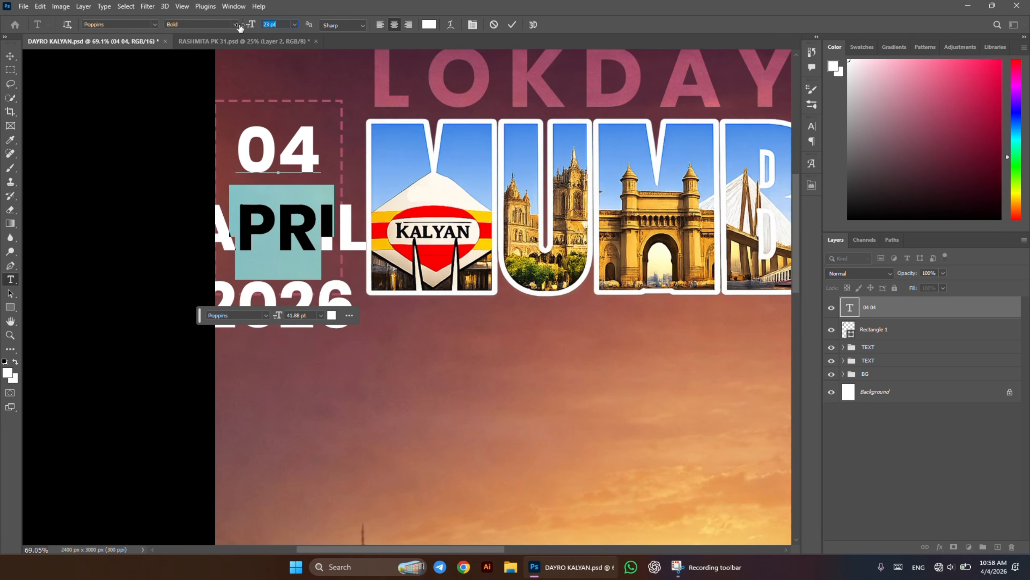
click(225, 24)
click(170, 104)
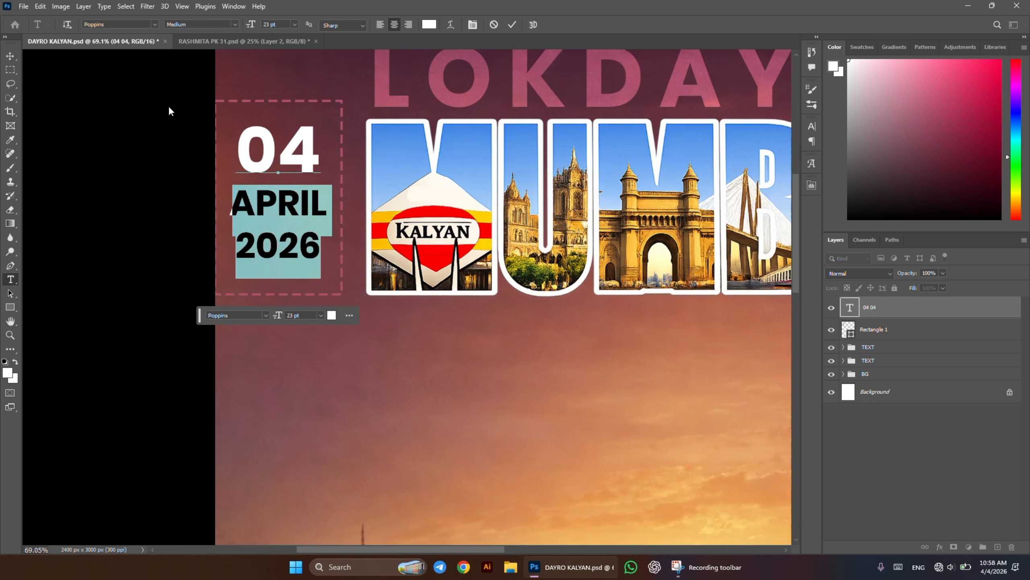
- Tighten the APRIL 2026 line spacing to 20 pt and commit the date text
click(282, 159)
double_click(284, 206)
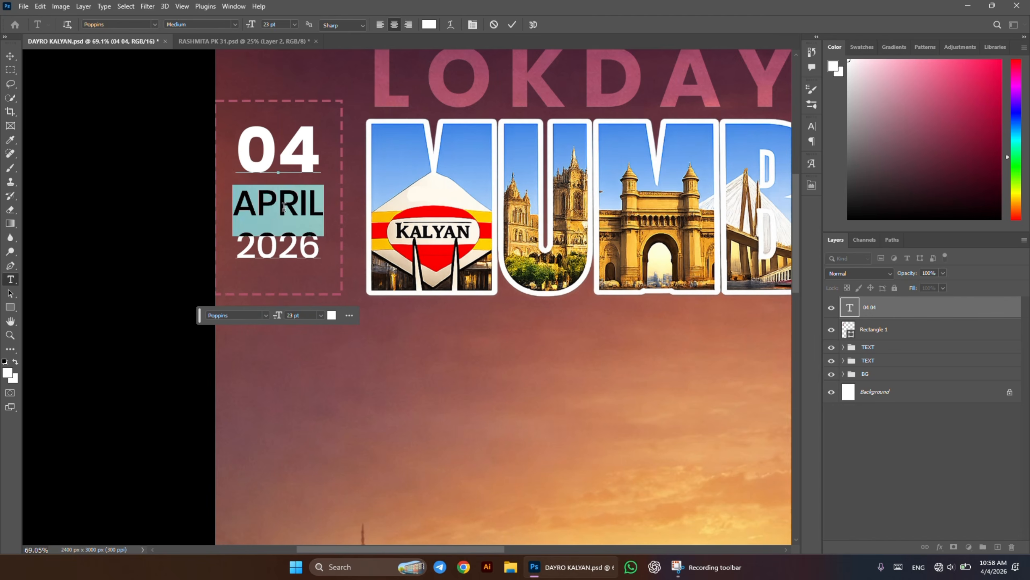
drag(231, 207, 826, 230)
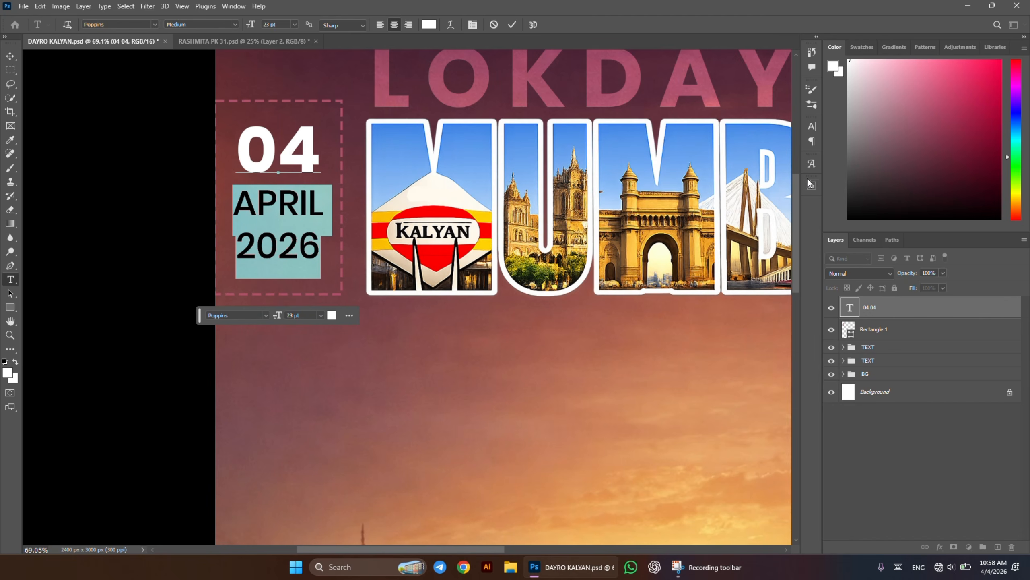
drag(810, 165, 811, 183)
click(811, 163)
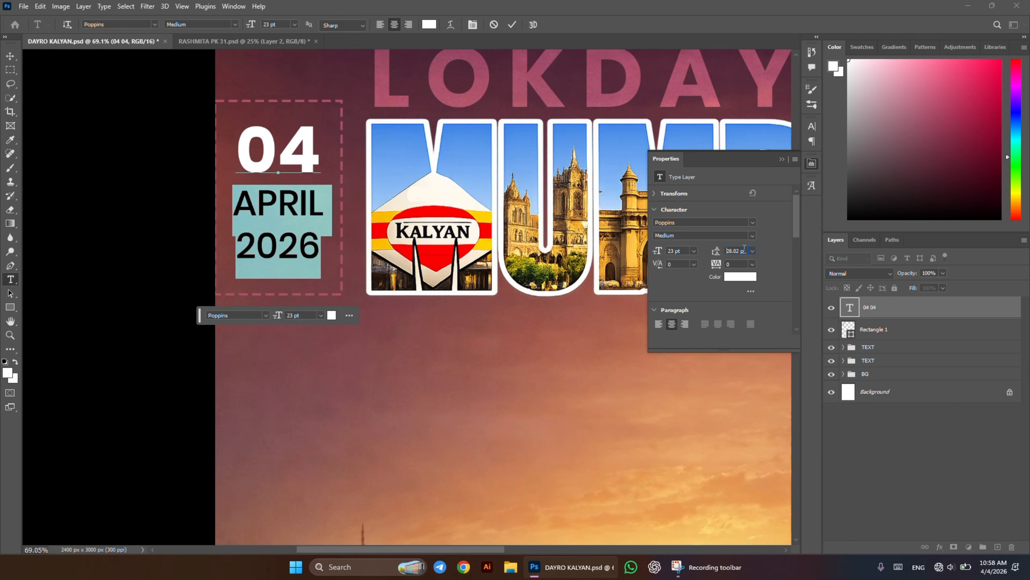
key(Down)
key(Down)
key(Down)
key(Down)
key(Down)
key(Down)
key(Down)
key(Down)
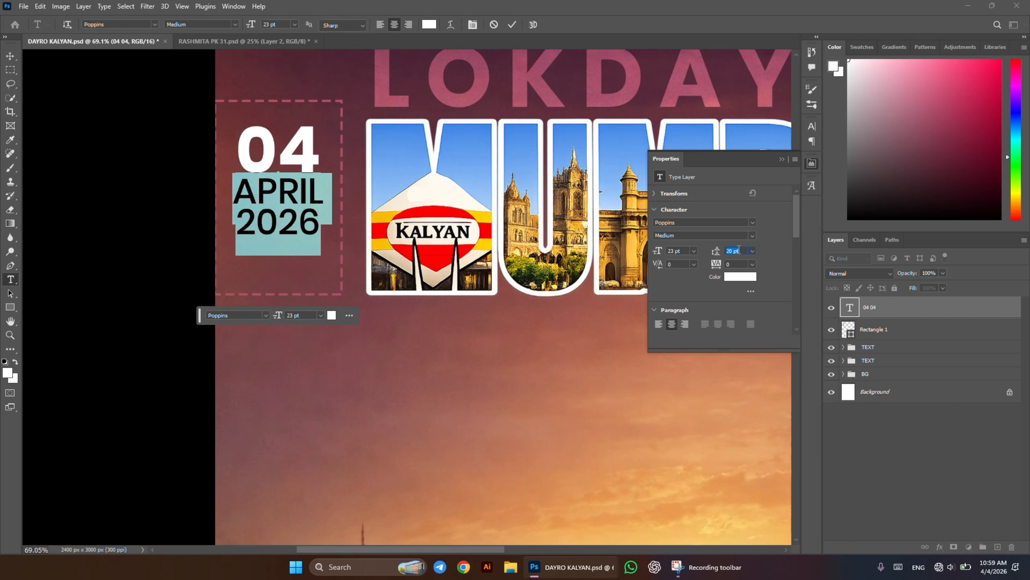
click(329, 225)
double_click(301, 224)
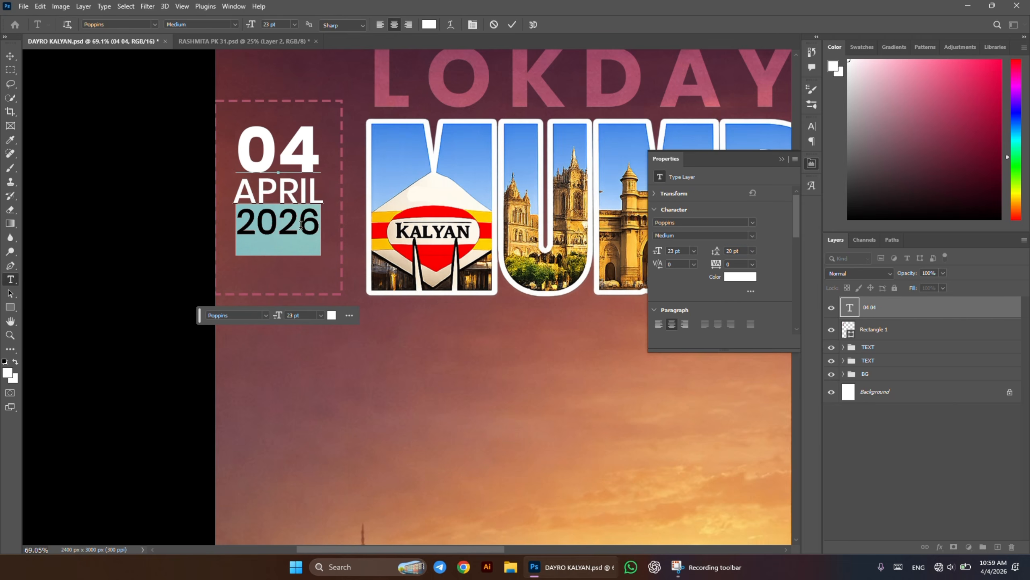
click(10, 55)
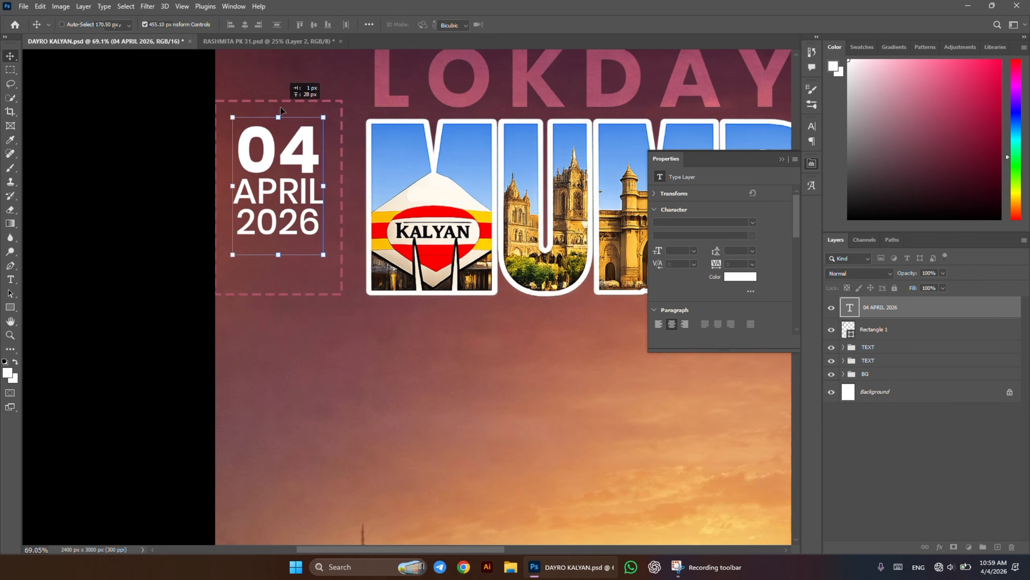
- Enlarge the date text to about 128% and position it within the frame
drag(281, 110, 282, 93)
drag(271, 239, 263, 279)
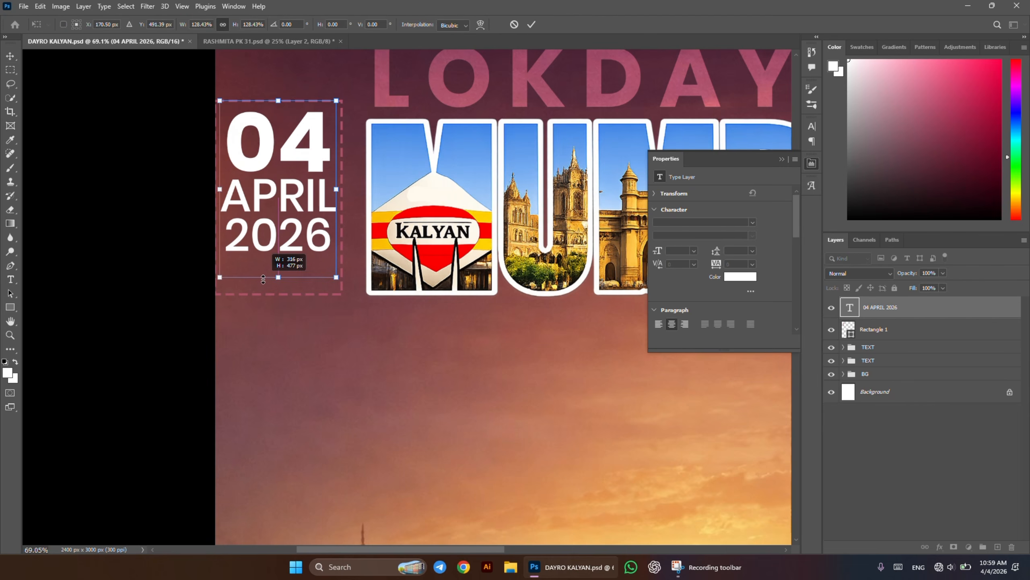
drag(307, 213, 316, 252)
key(Return)
- Resize the dashed frame's edges to fit snugly around the date text
click(888, 330)
drag(337, 199, 350, 199)
drag(284, 293, 288, 280)
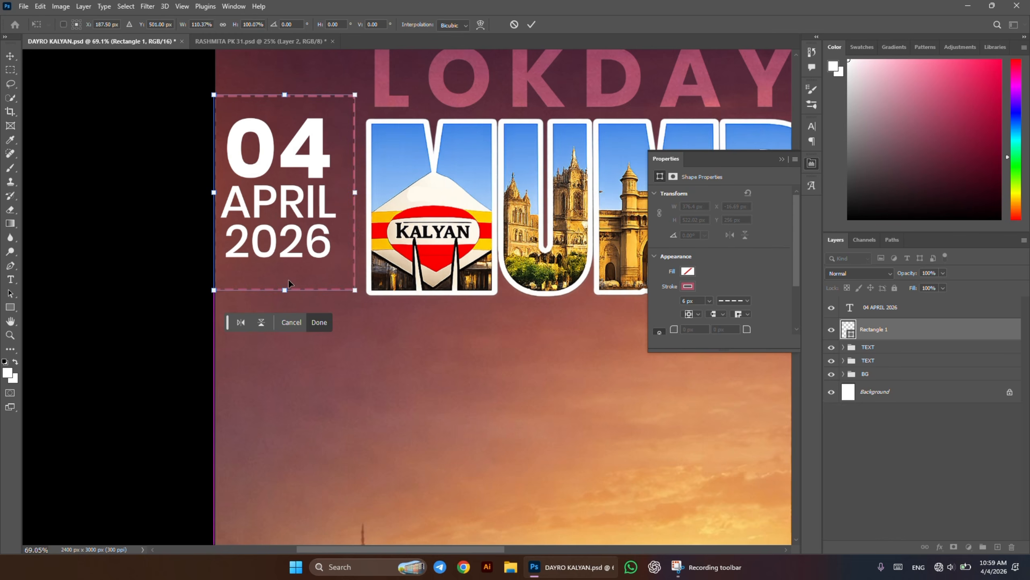
drag(284, 94, 284, 102)
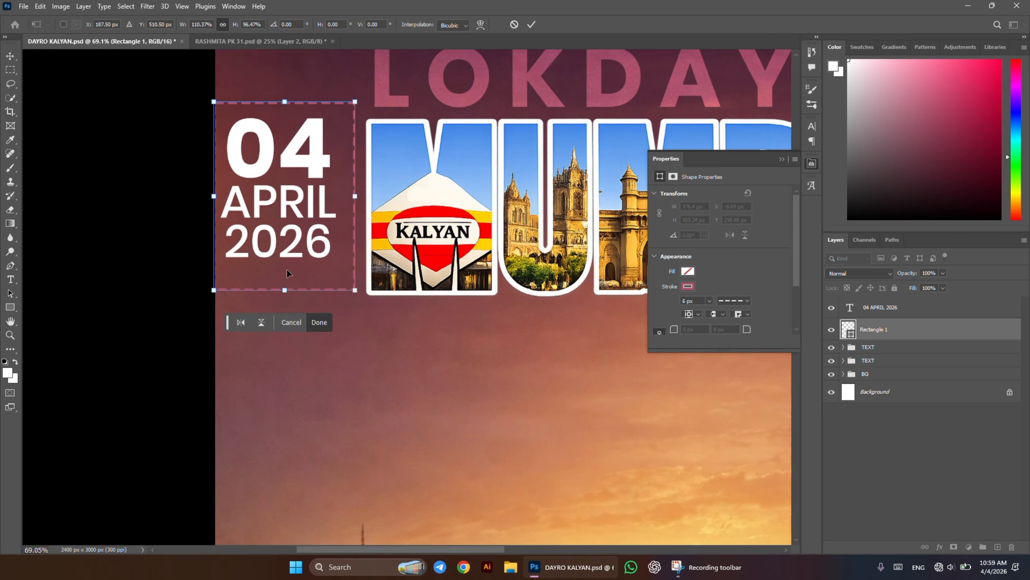
drag(285, 291, 286, 273)
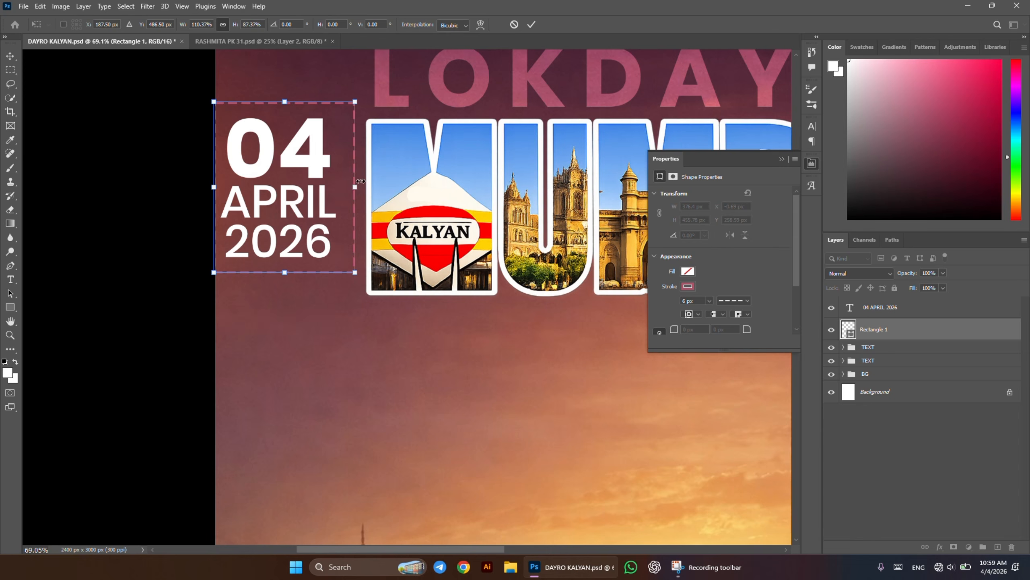
drag(355, 187, 348, 182)
drag(214, 187, 205, 190)
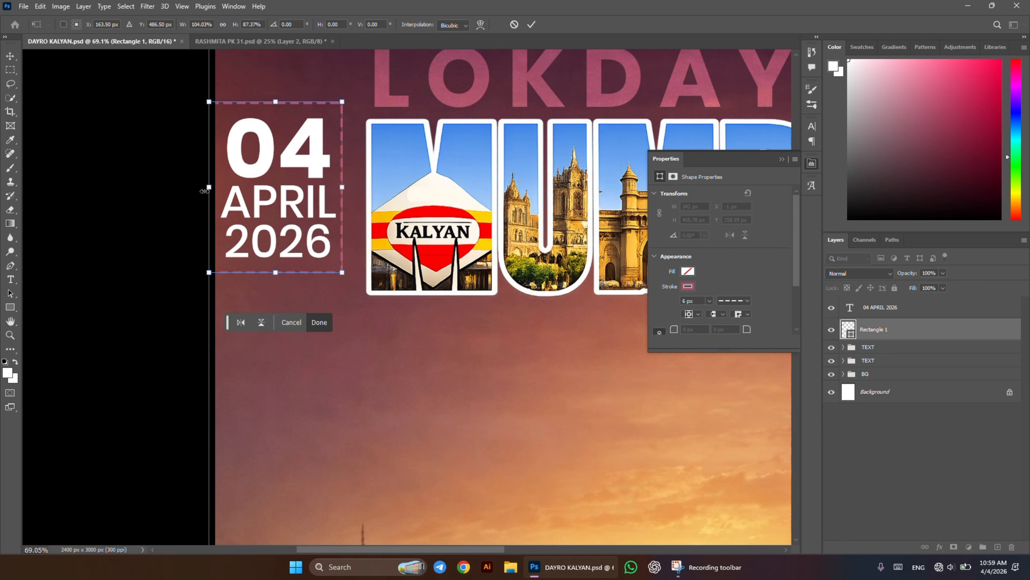
- Move the date text and frame together down and to the right
shift+click(888, 304)
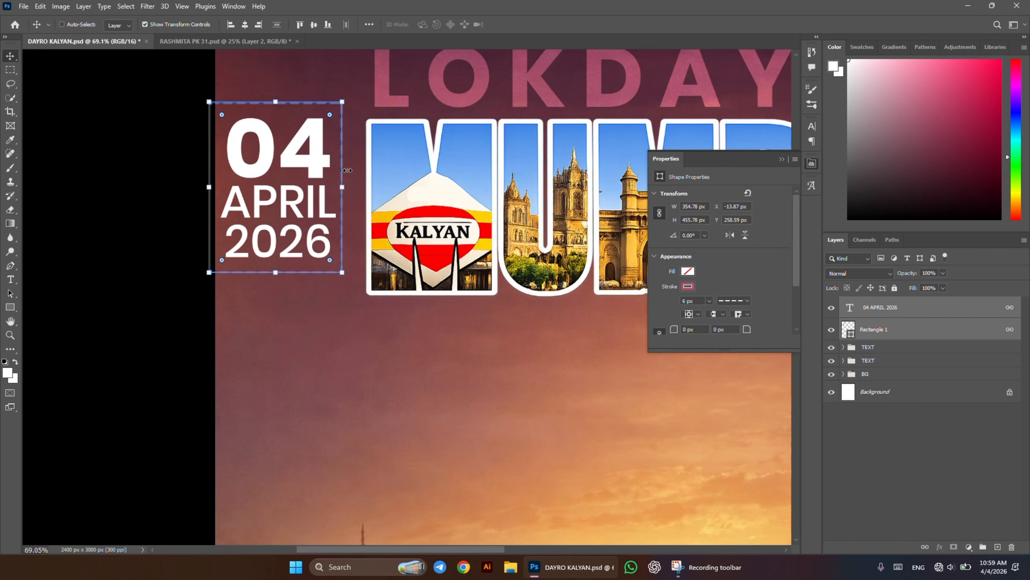
drag(322, 176, 323, 193)
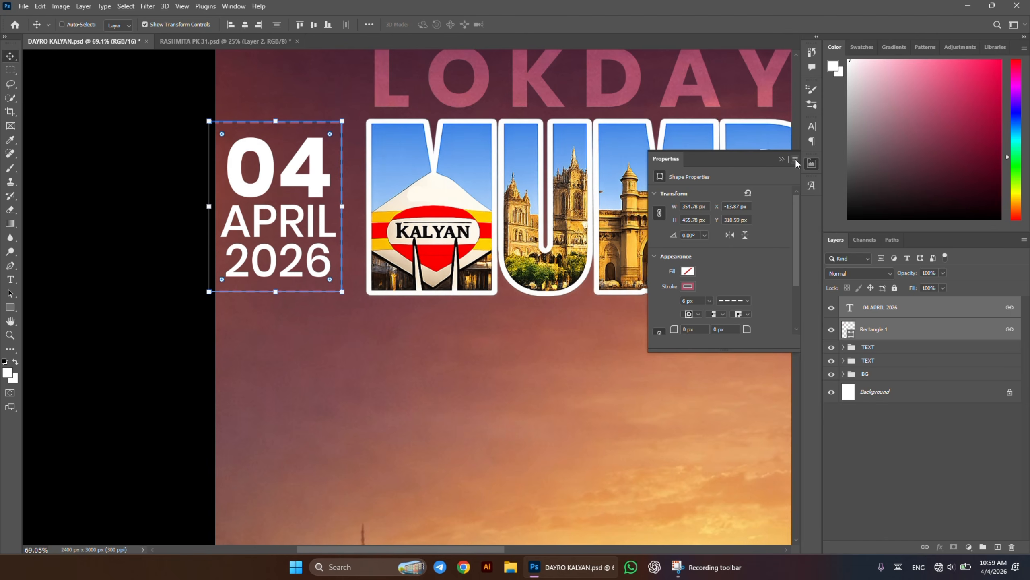
click(780, 159)
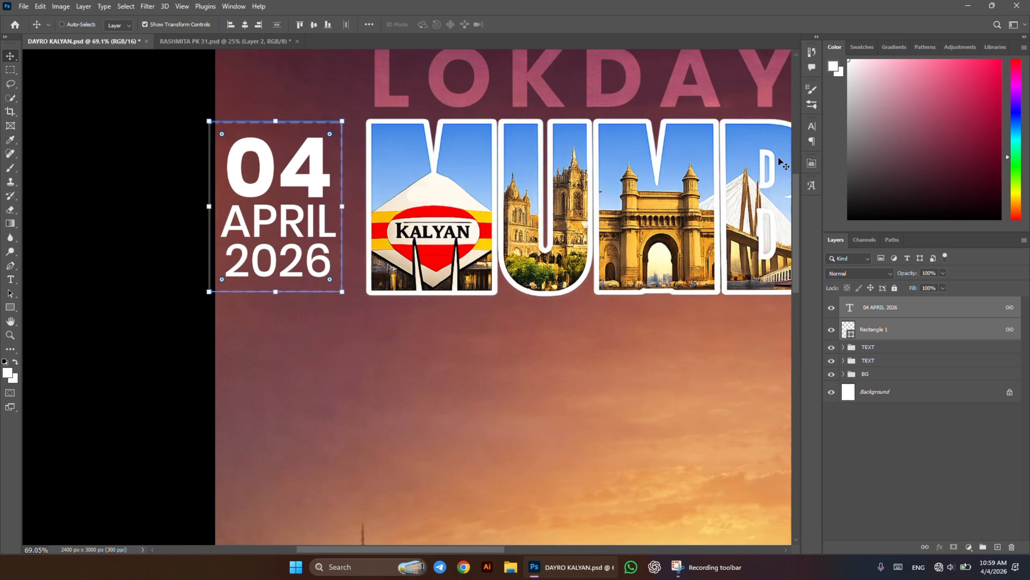
scroll(518, 268, down, 5)
- Scale the date box down to about 71% and place it top-right
scroll(518, 265, right, 3)
scroll(518, 265, down, 4)
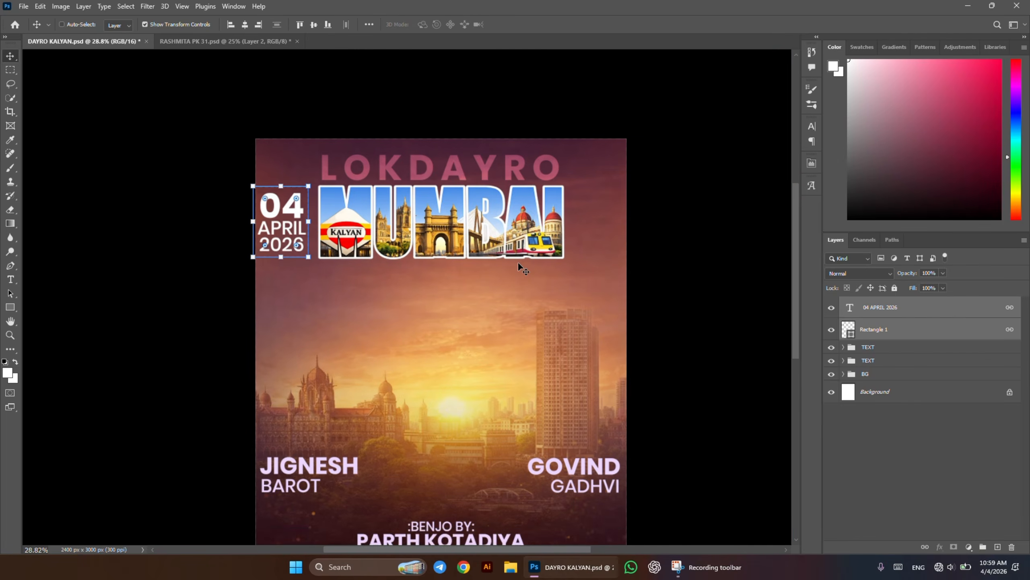
scroll(518, 265, right, 3)
drag(271, 173, 567, 124)
key(Return)
- File the date layers into the TEXT group and save the poster
scroll(446, 232, down, 3)
scroll(438, 240, down, 1)
scroll(433, 250, up, 2)
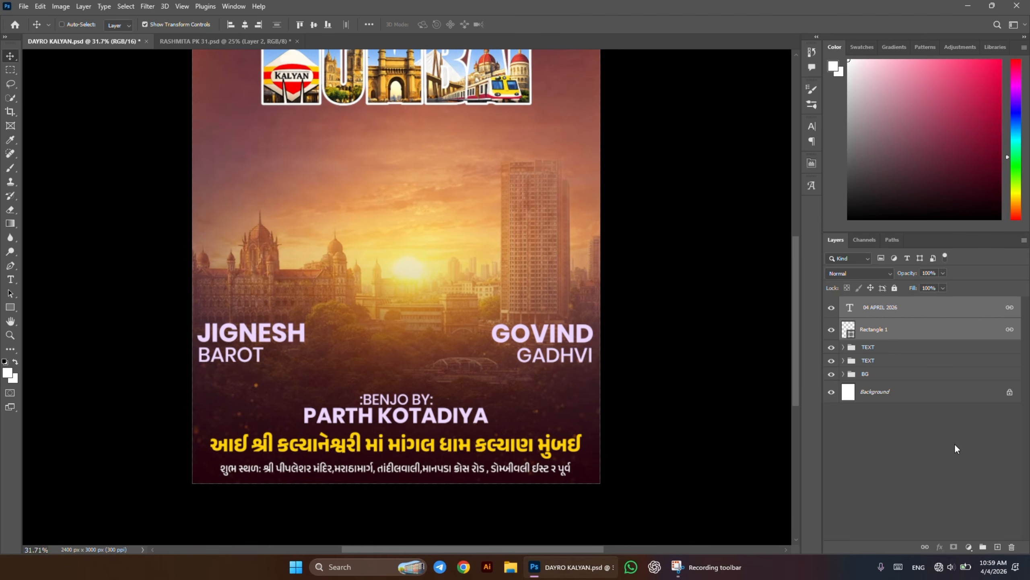
drag(916, 330, 907, 348)
click(906, 437)
scroll(536, 369, down, 3)
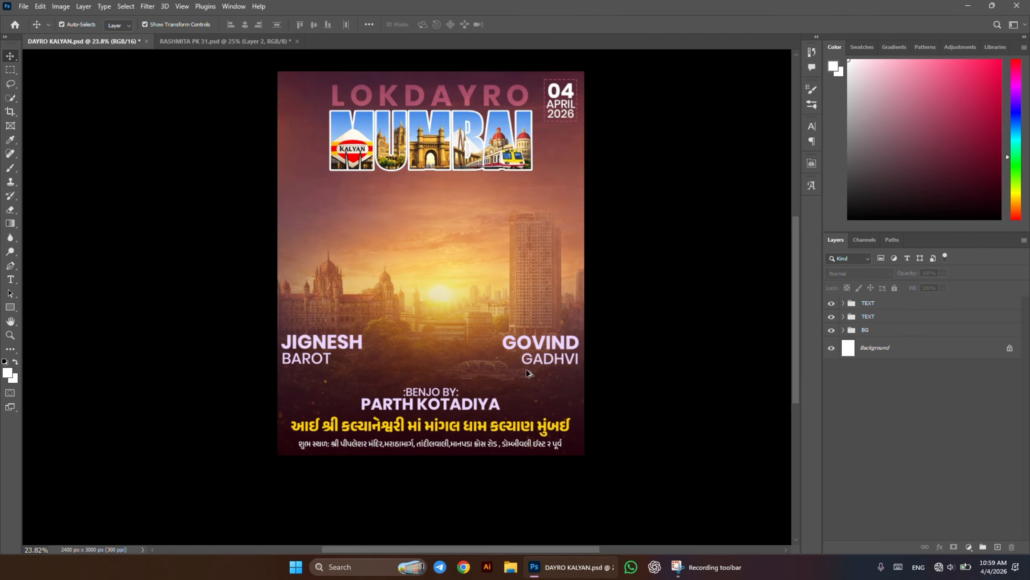
key(ctrl+s)
- Select the first and second singer image files in the file browser
scroll(456, 379, up, 1)
scroll(466, 372, right, 2)
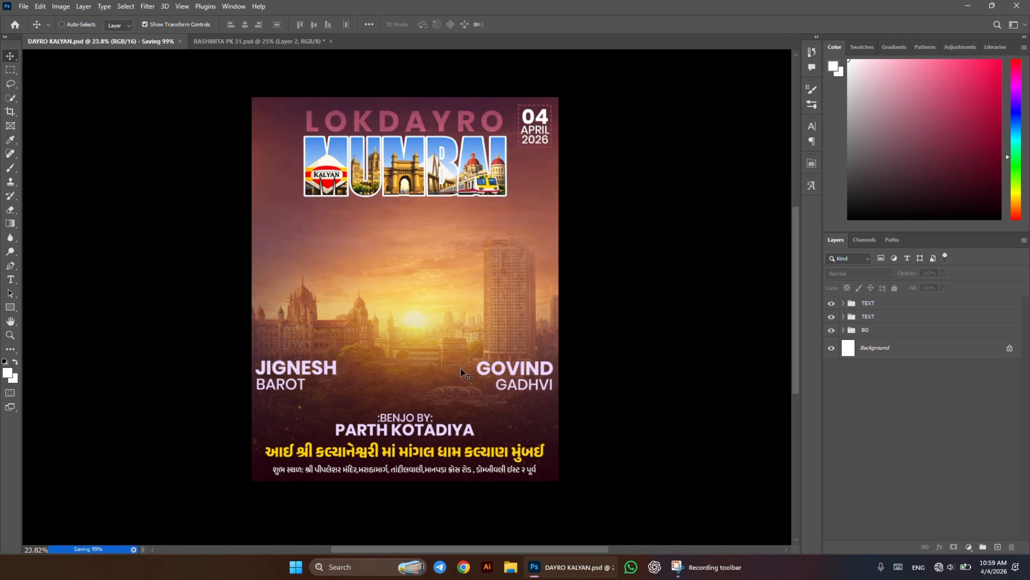
click(333, 163)
ctrl+click(787, 167)
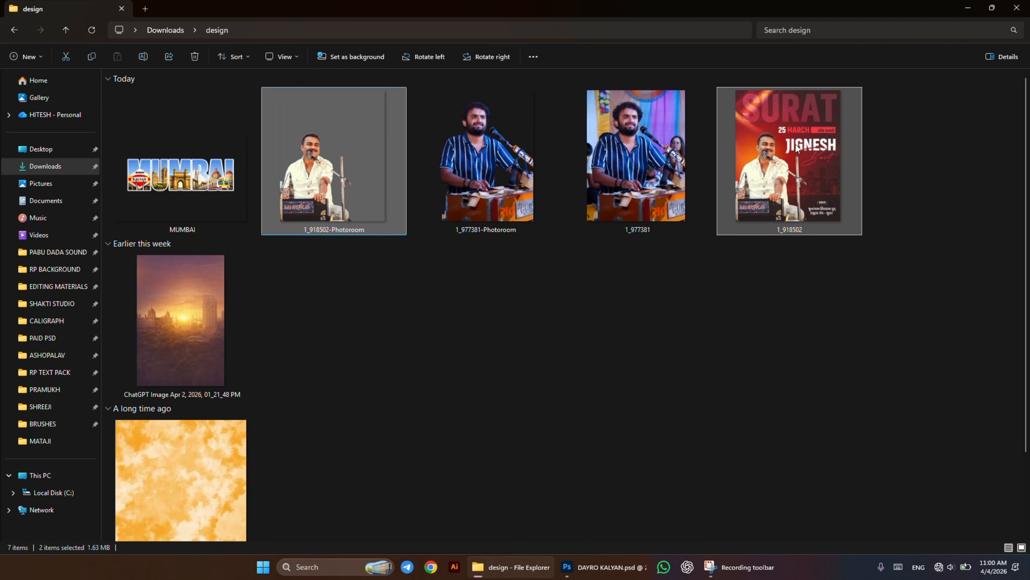
- Place the singer images, copy the cut-out to a new layer, delete the originals, and stack it below the text groups
drag(787, 168, 513, 430)
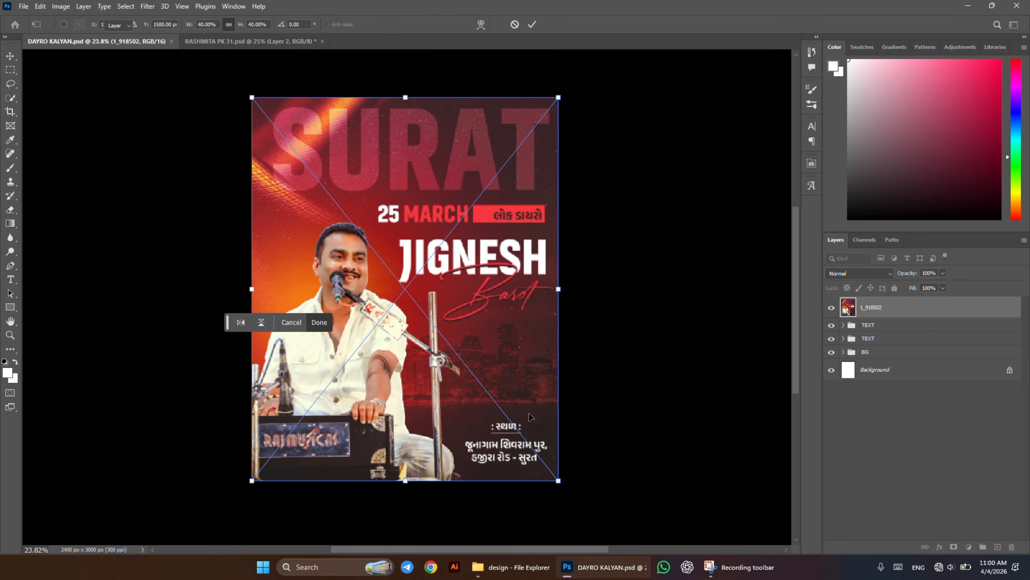
key(Return)
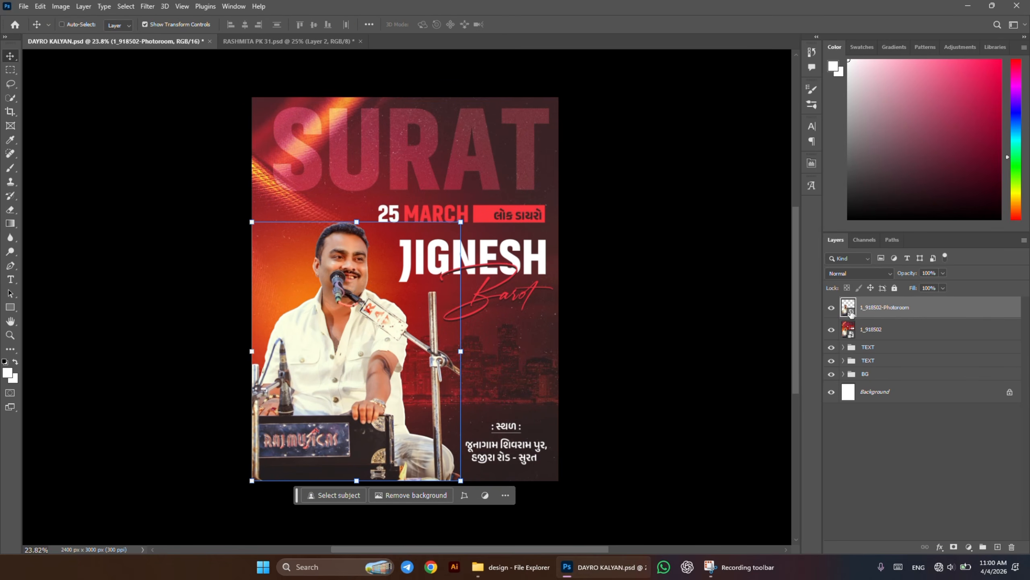
ctrl+click(849, 304)
click(892, 330)
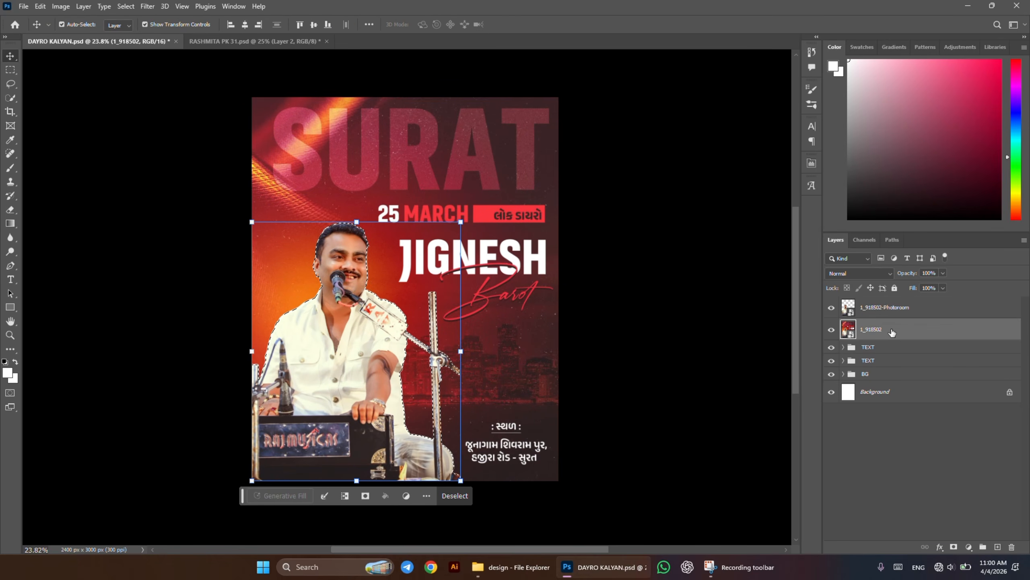
key(ctrl+j)
click(900, 314)
key(Delete)
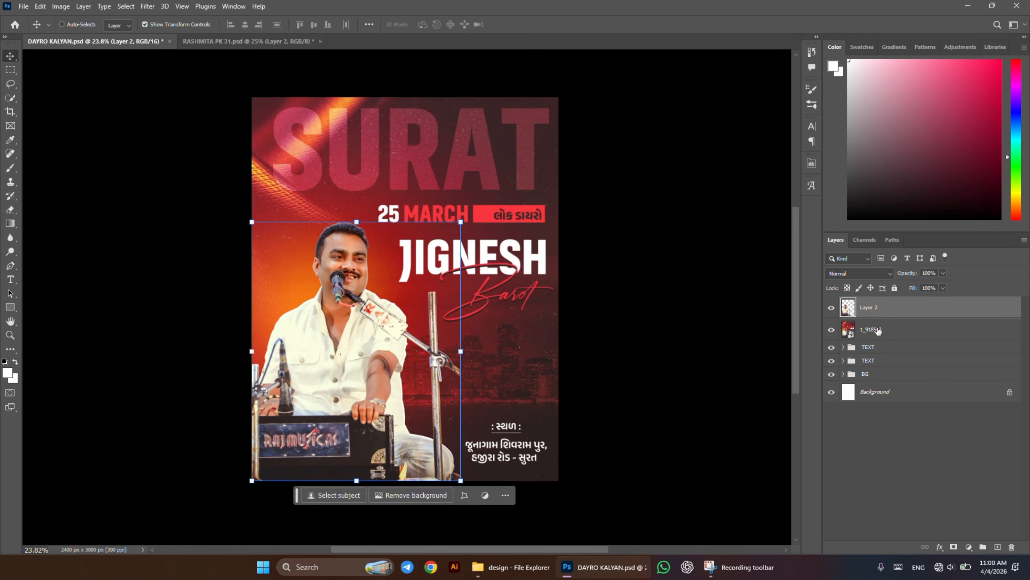
click(878, 330)
key(Delete)
click(903, 313)
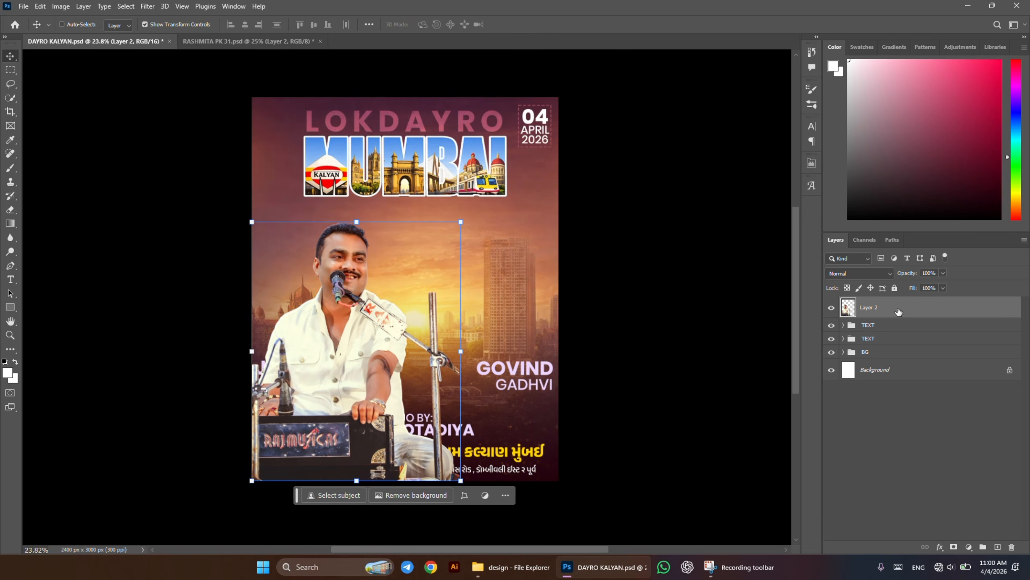
drag(899, 311, 882, 345)
- Move the singer toward the centre, scale to about 74%, and erase-fade the bottom and harmonium
drag(351, 395, 434, 344)
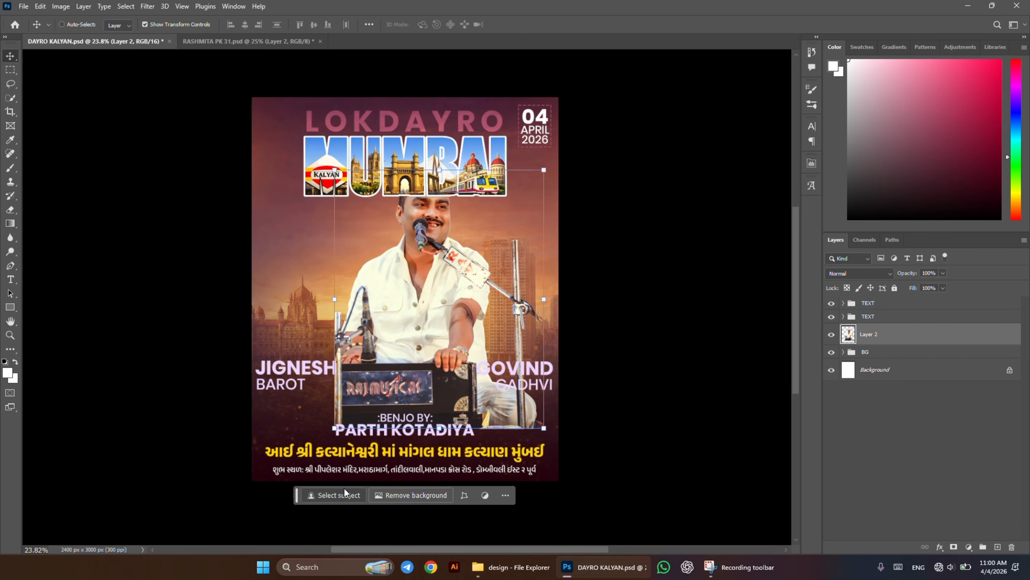
drag(540, 296, 389, 291)
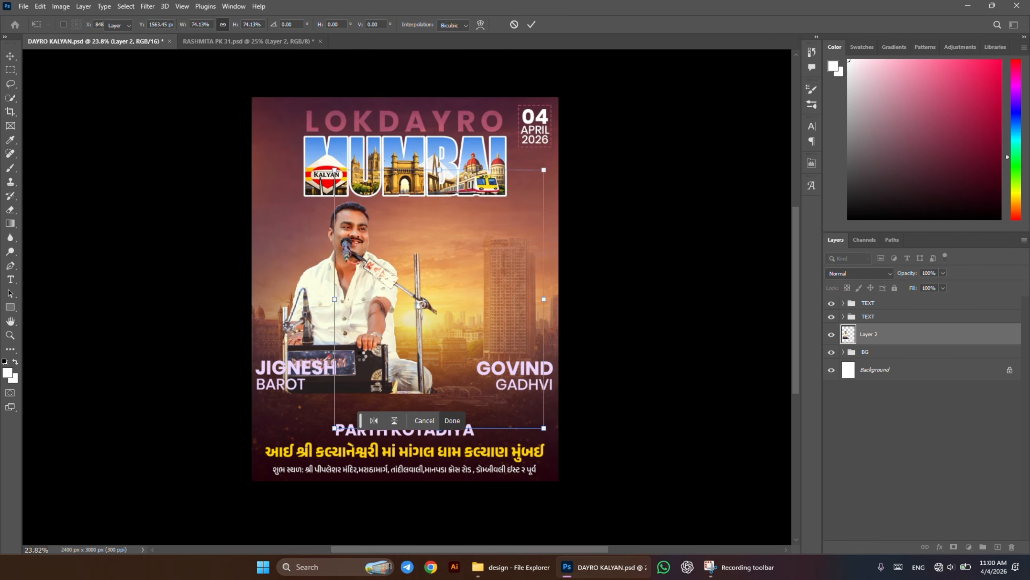
key(Return)
key(e)
mouse_move(428, 387)
mouse_down()
mouse_move(447, 387)
mouse_move(457, 353)
mouse_move(448, 364)
mouse_up()
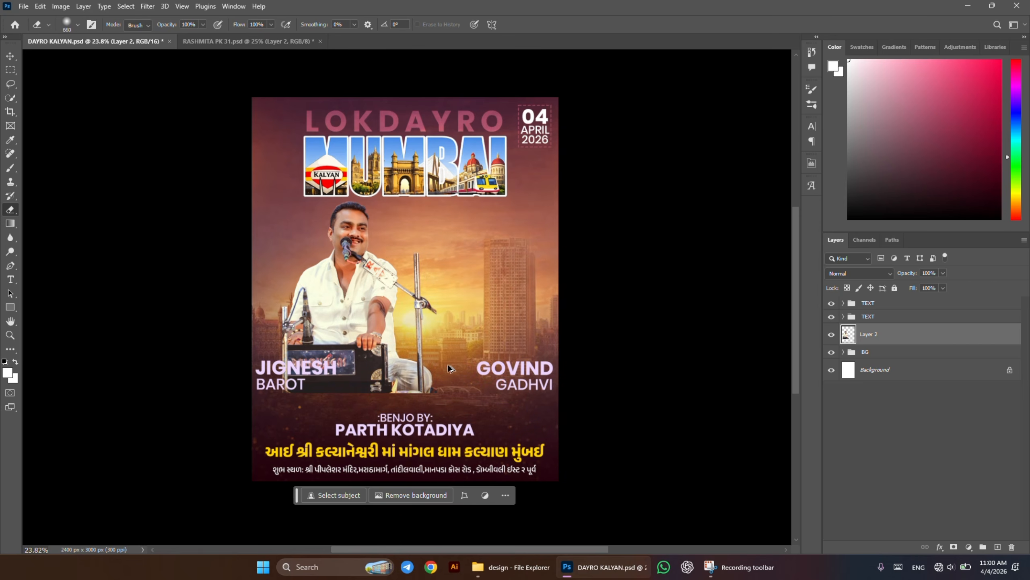
mouse_move(370, 401)
mouse_down()
mouse_move(231, 387)
mouse_move(364, 413)
mouse_move(424, 380)
mouse_up()
alt+scroll(432, 309, up, 3)
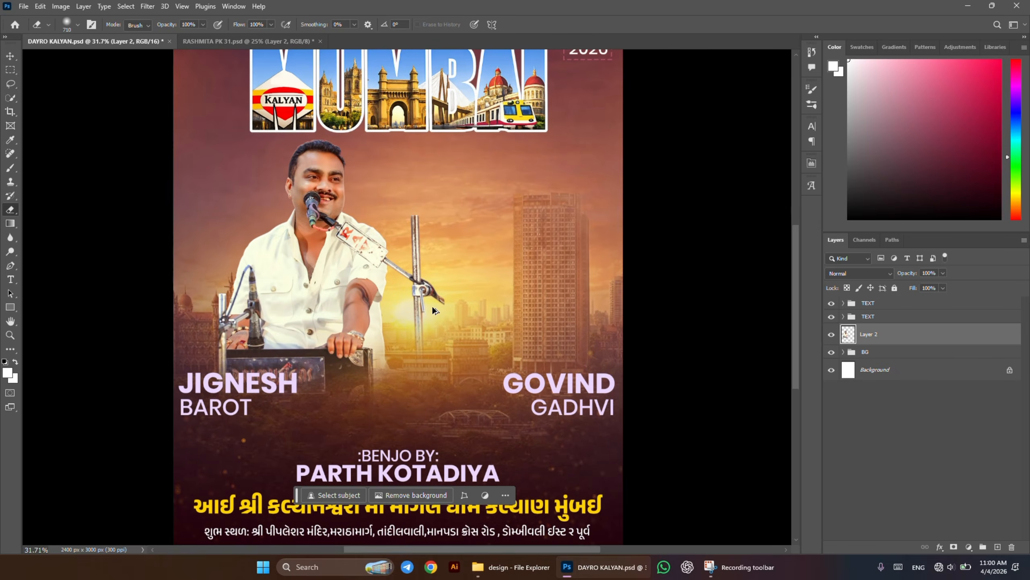
drag(445, 295, 429, 293)
- Delete the mic stand beside the singer, nudge him up-right, and rename the layer JIGNESH BAROT
click(11, 70)
drag(392, 200, 447, 385)
key(Delete)
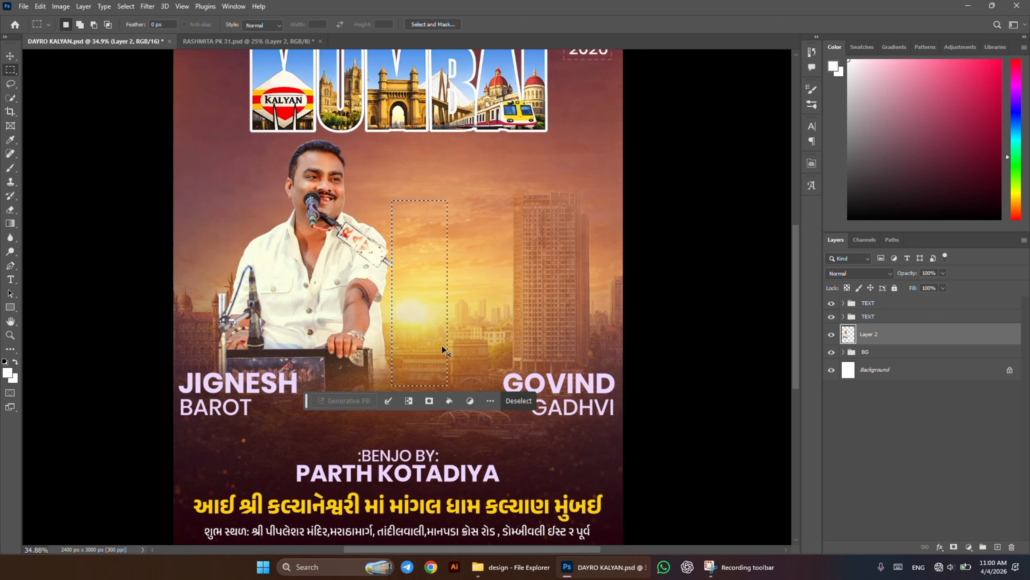
key(ctrl+d)
key(v)
drag(350, 264, 355, 261)
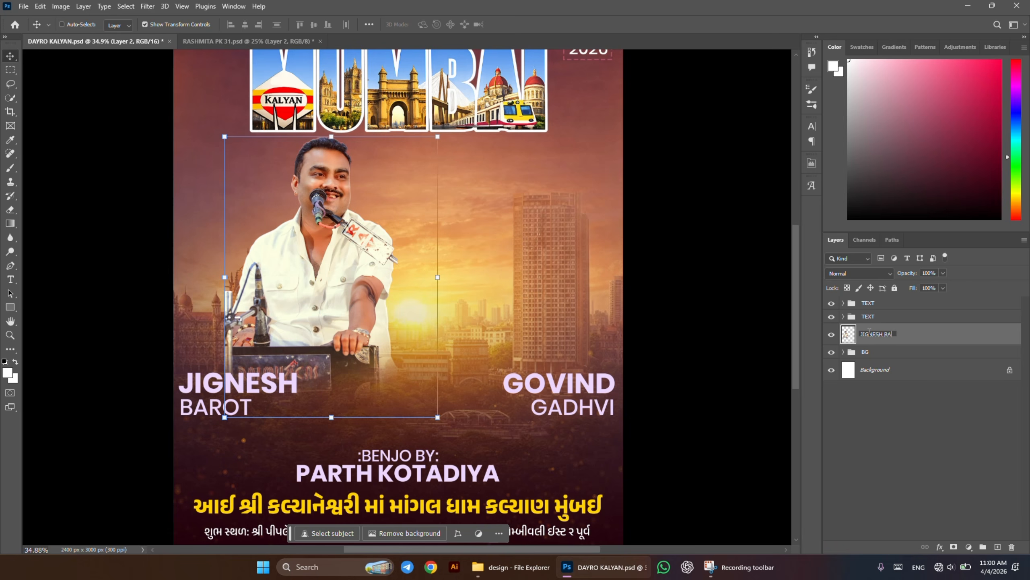
text(ROT)
key(Return)
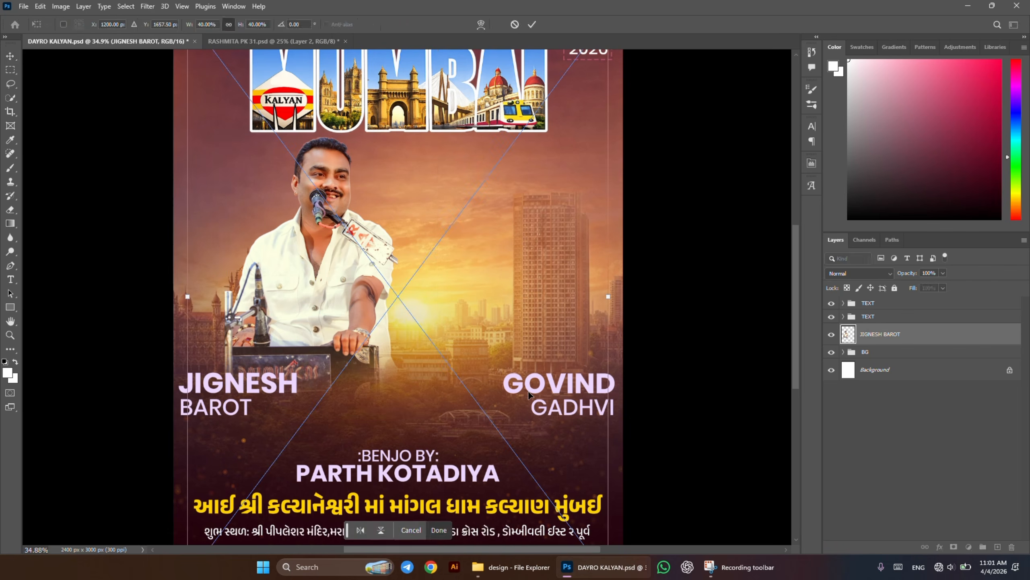
- Place the second singer's images, copy the cut-out to Layer 2, and delete both 1_977381 originals
key(Return)
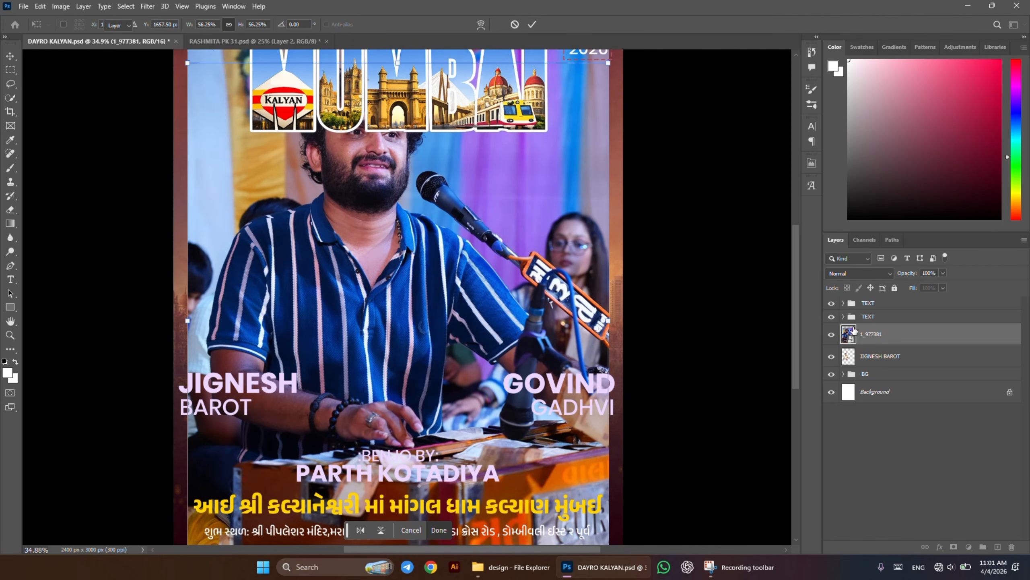
key(Return)
ctrl+click(849, 335)
click(891, 354)
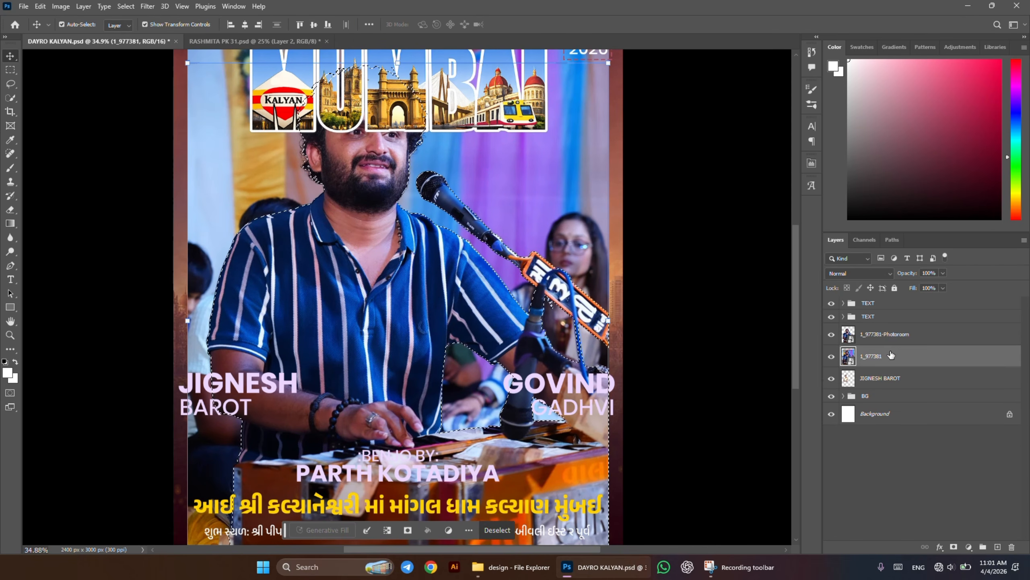
key(ctrl+j)
key(Delete)
click(878, 357)
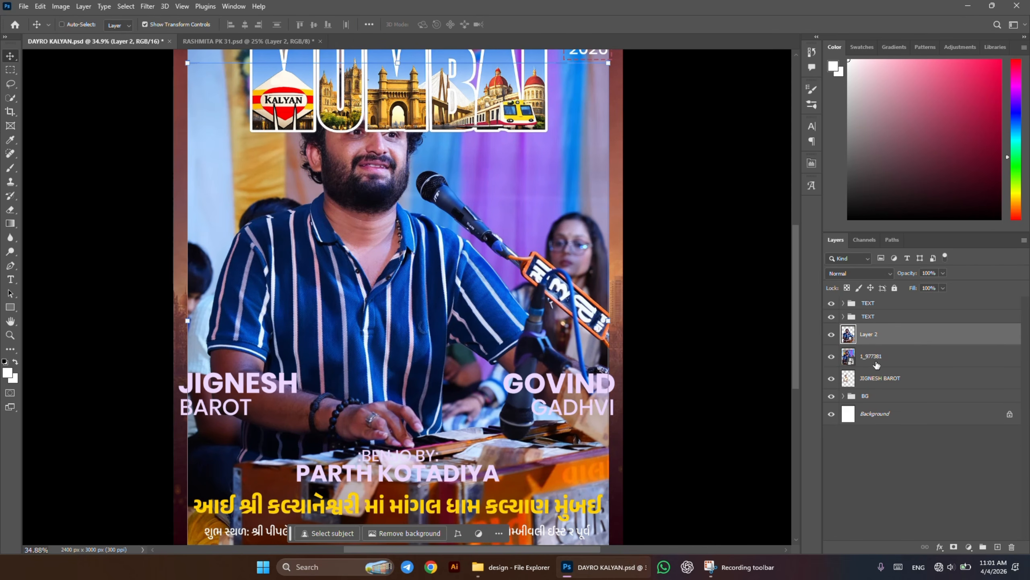
key(Delete)
click(909, 340)
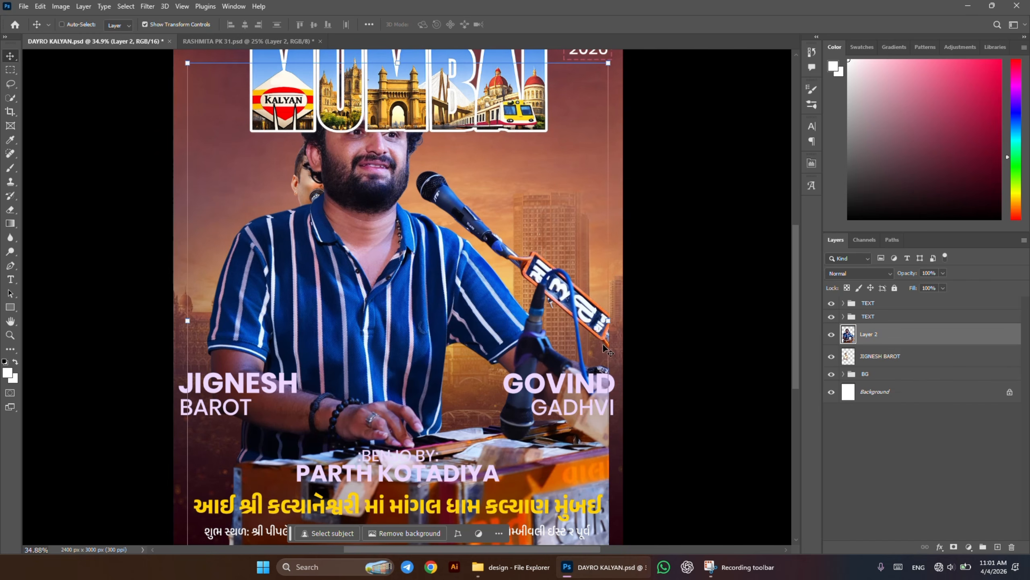
- Scale the harmonium player to about 51% and move him to the right of the first singer
drag(611, 322, 463, 320)
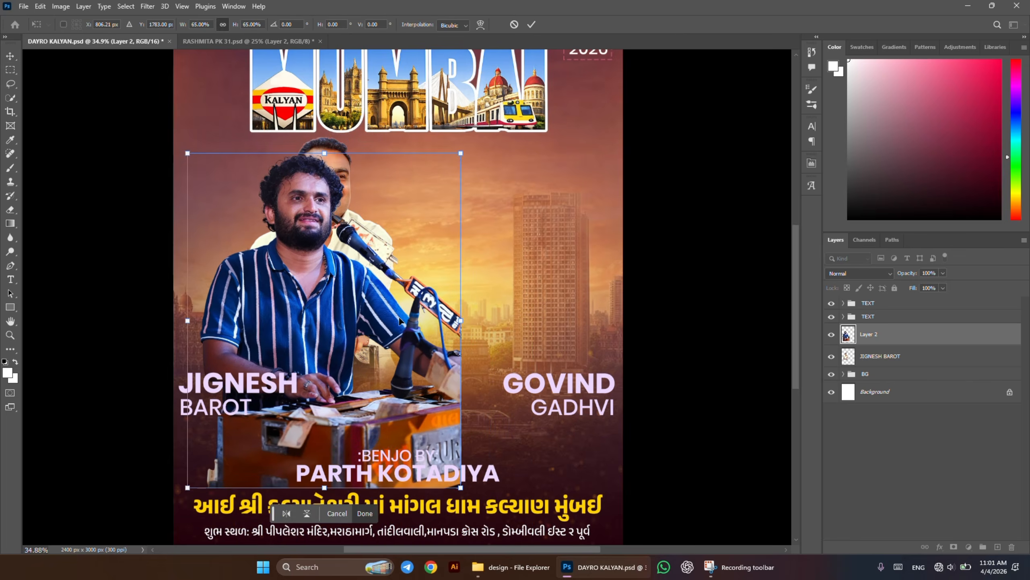
drag(399, 318, 554, 295)
drag(503, 451, 507, 387)
drag(554, 332, 534, 332)
key(Return)
key(e)
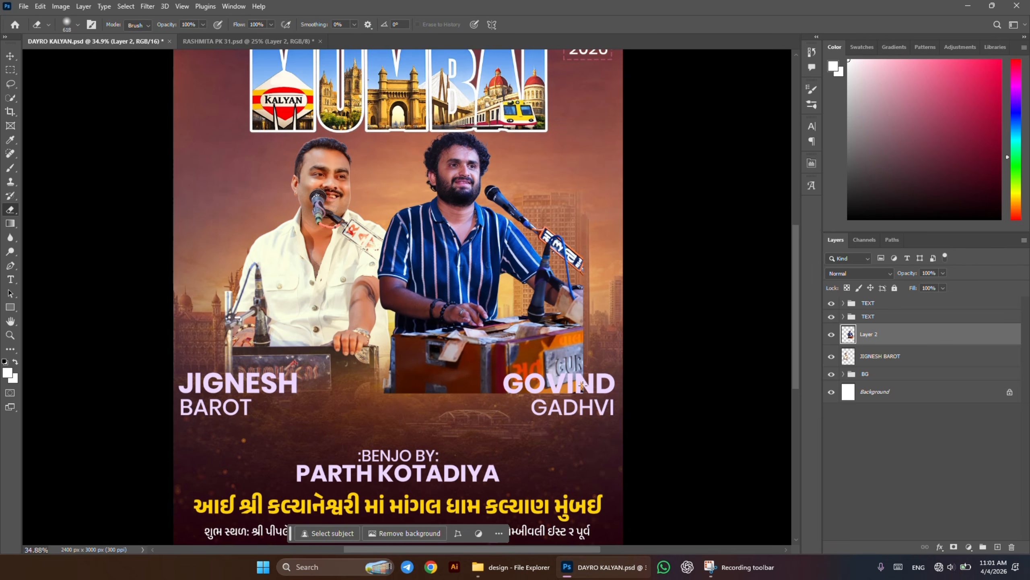
mouse_move(583, 384)
mouse_down()
mouse_move(438, 407)
mouse_move(361, 386)
mouse_move(350, 372)
mouse_move(489, 439)
mouse_move(599, 357)
mouse_move(610, 323)
mouse_up()
drag(610, 274, 608, 267)
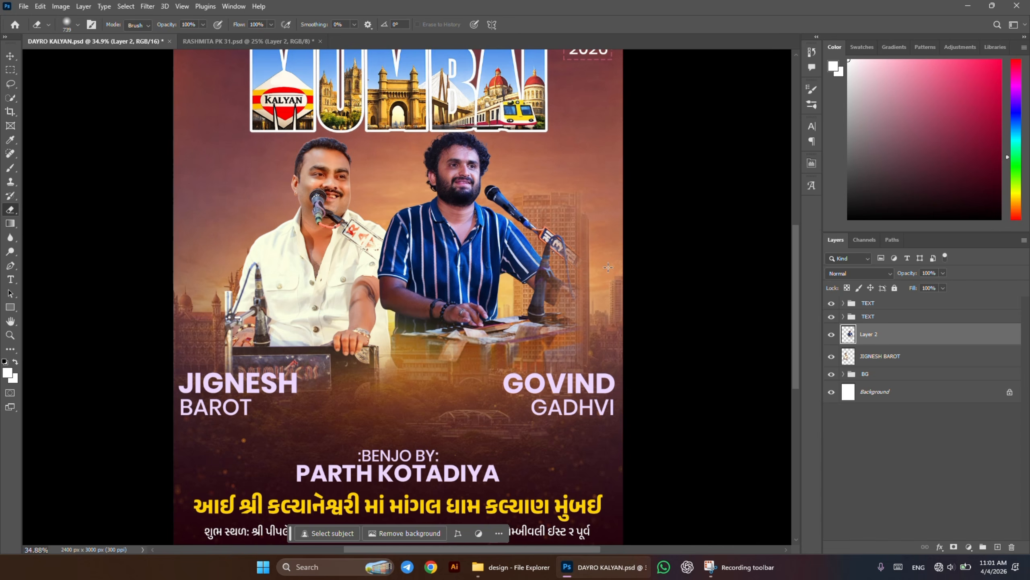
key(b)
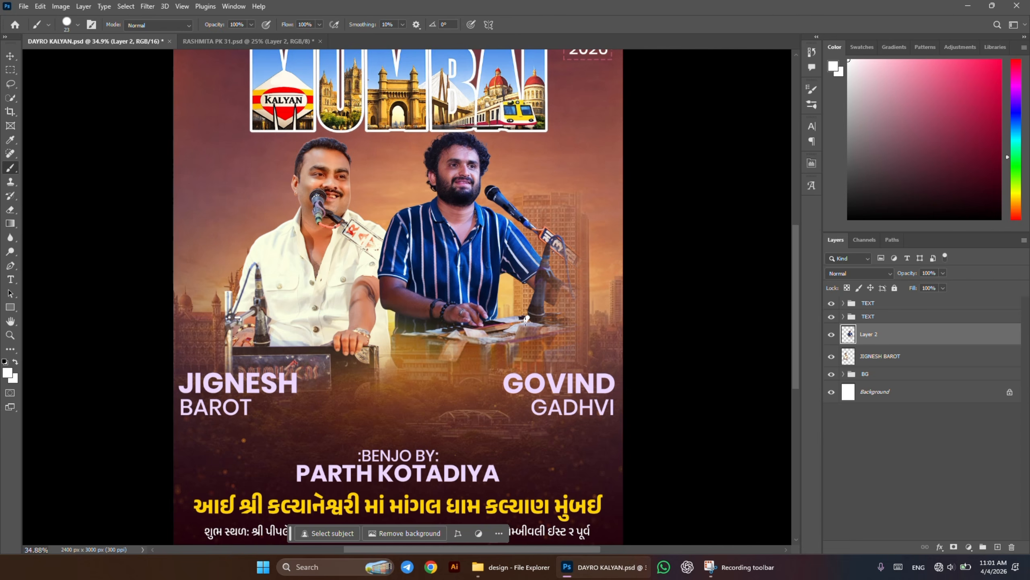
key(v)
key(ctrl+z)
key(ctrl+z)
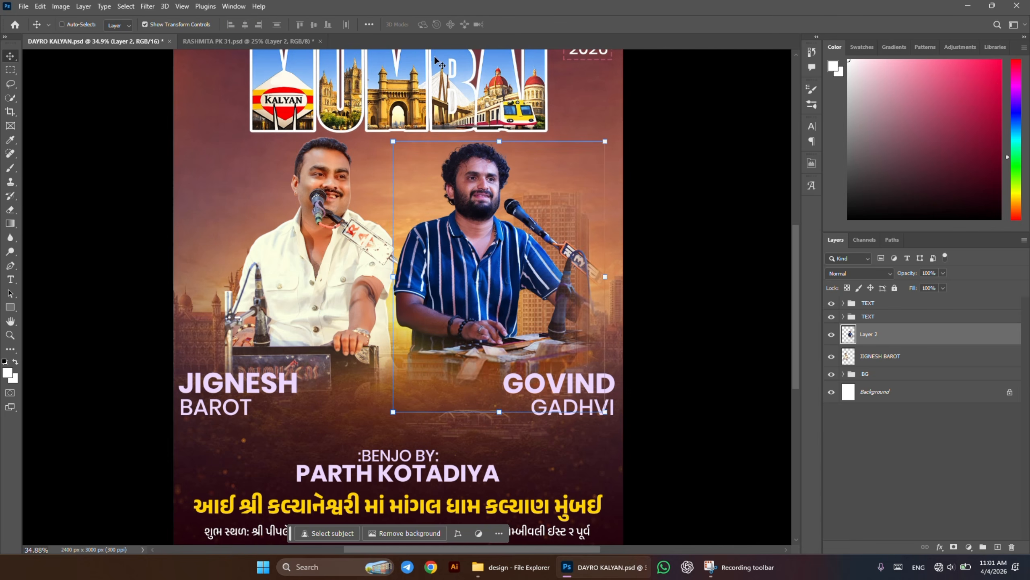
key(ctrl+Tab)
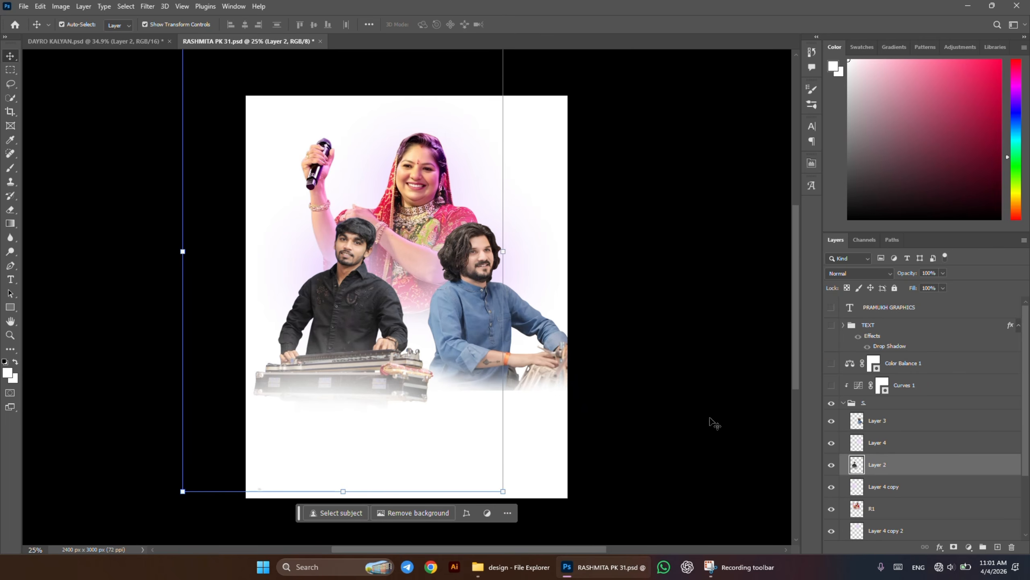
- Back in DAYRO KALYAN, move the banjo player up to front-centre between the two singers
click(97, 41)
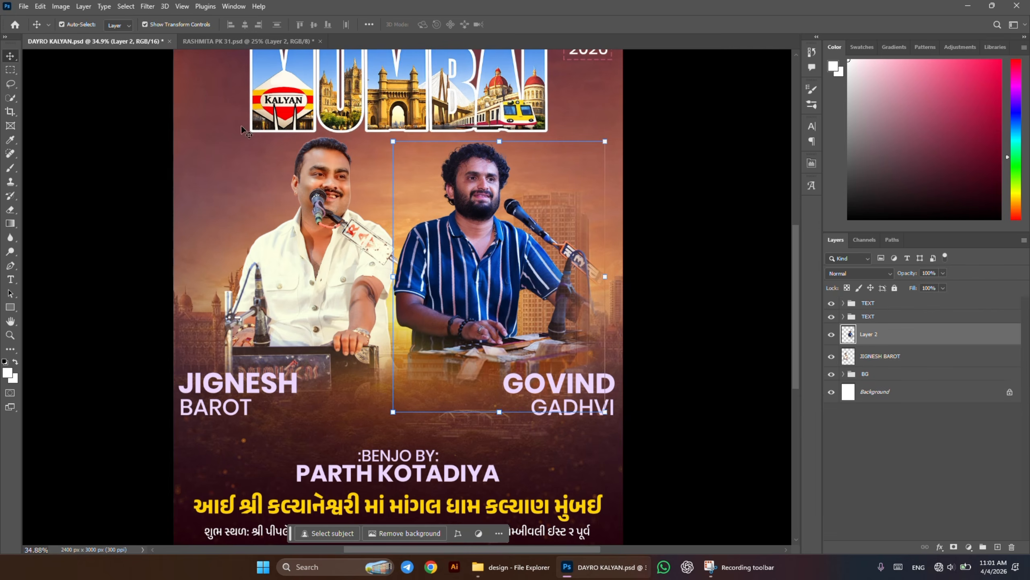
scroll(446, 305, down, 3)
drag(464, 346, 459, 319)
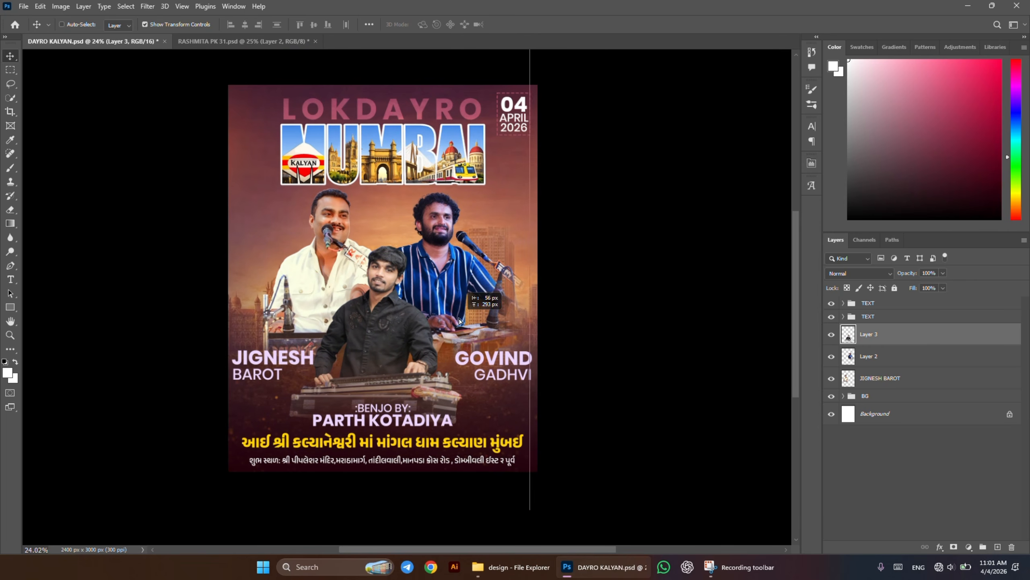
scroll(353, 389, up, 5)
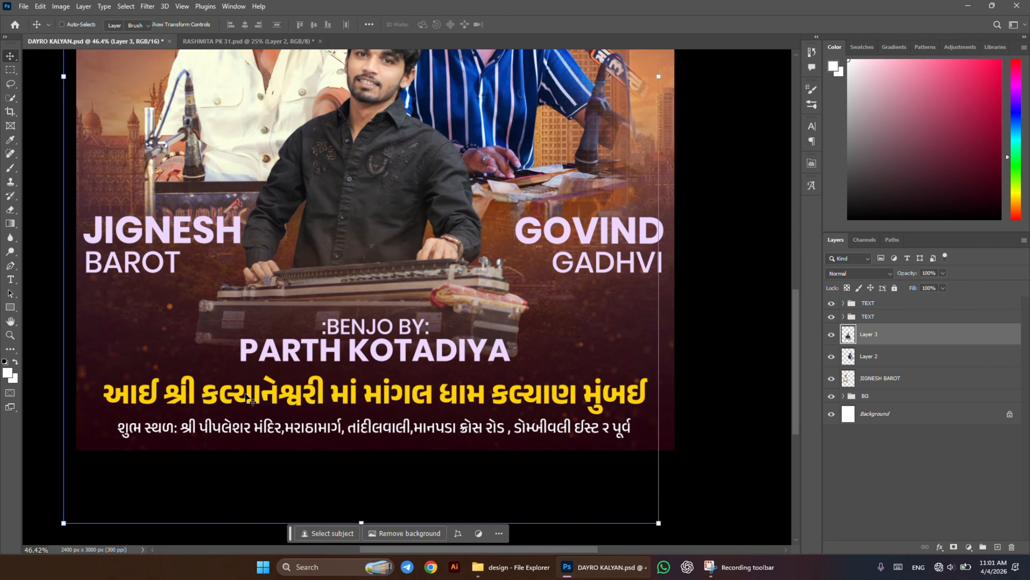
key(e)
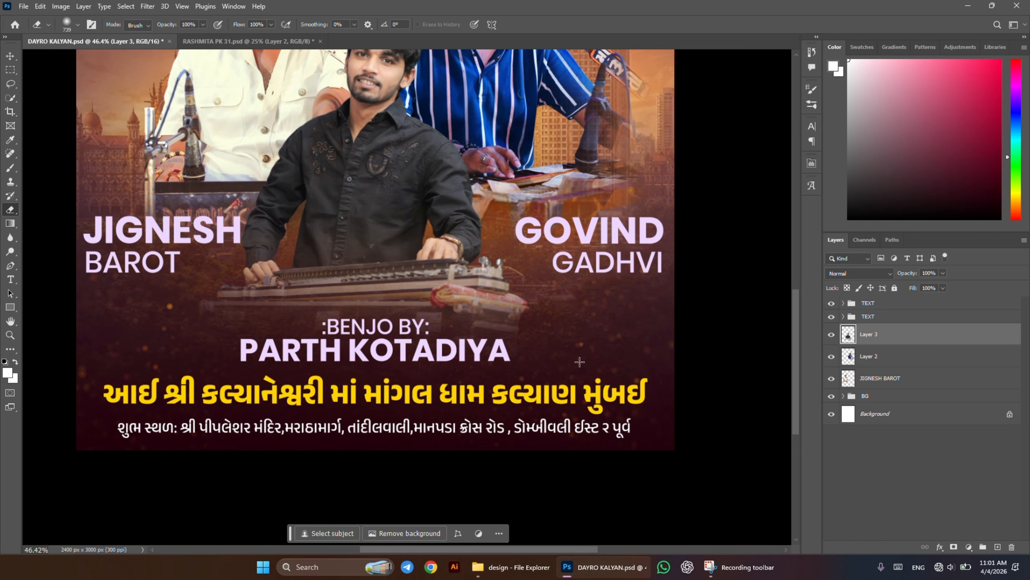
key(v)
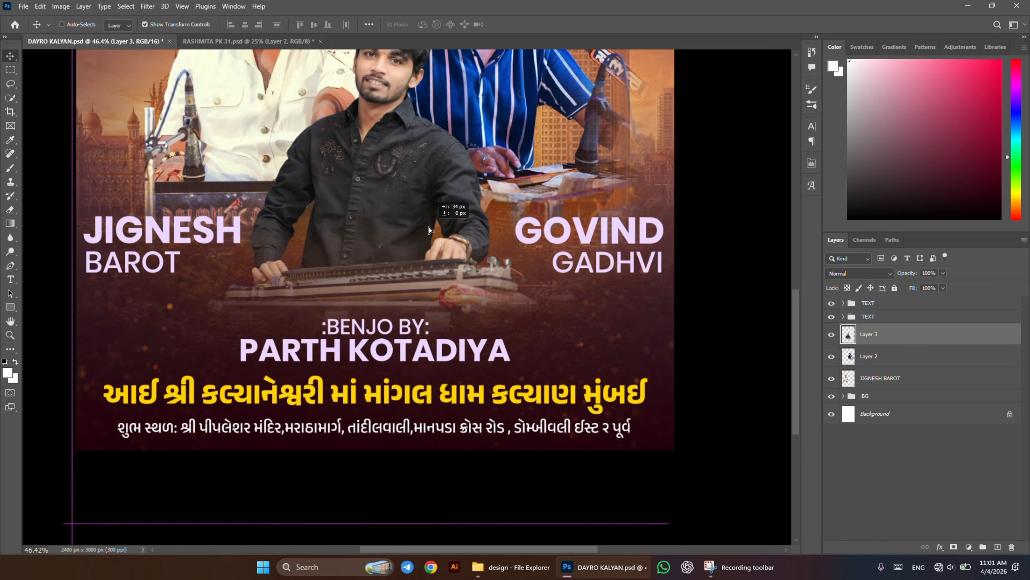
scroll(425, 234, up, 4)
scroll(412, 233, up, 4)
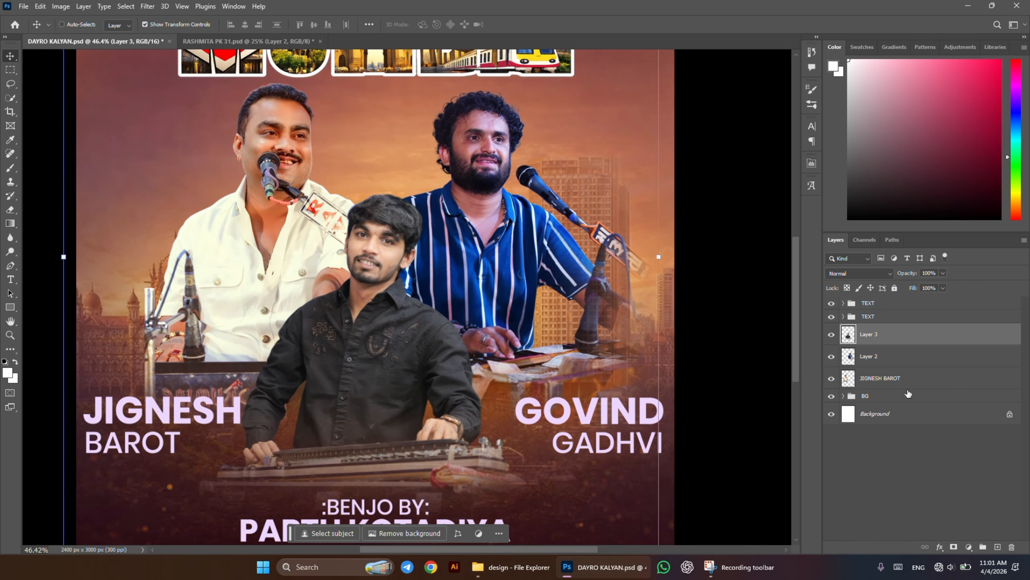
- Paint a soft ~695 px pink glow on a new layer behind the right singer, then delete it
click(907, 385)
click(995, 546)
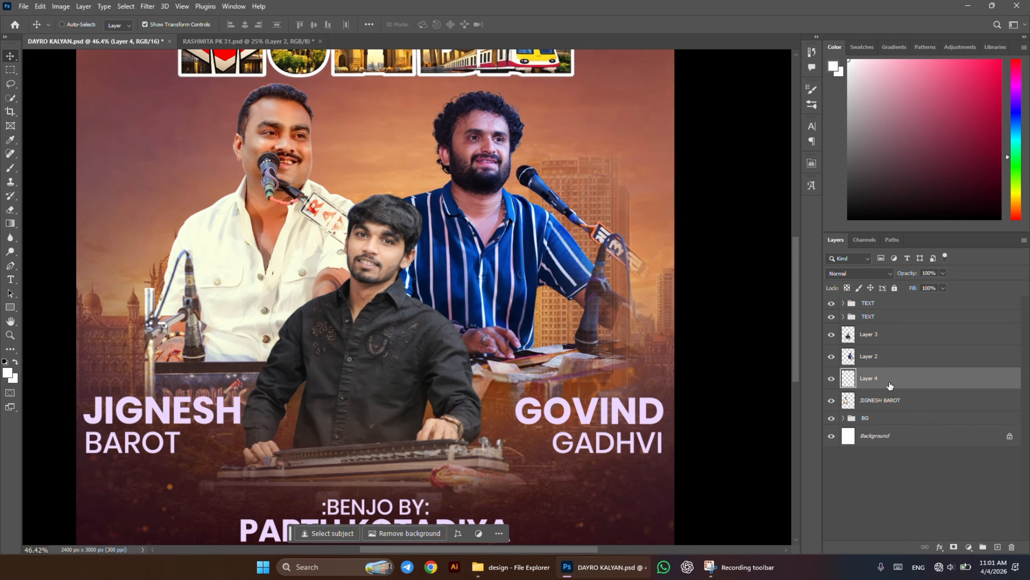
drag(890, 386, 880, 402)
key(b)
scroll(630, 190, up, 5)
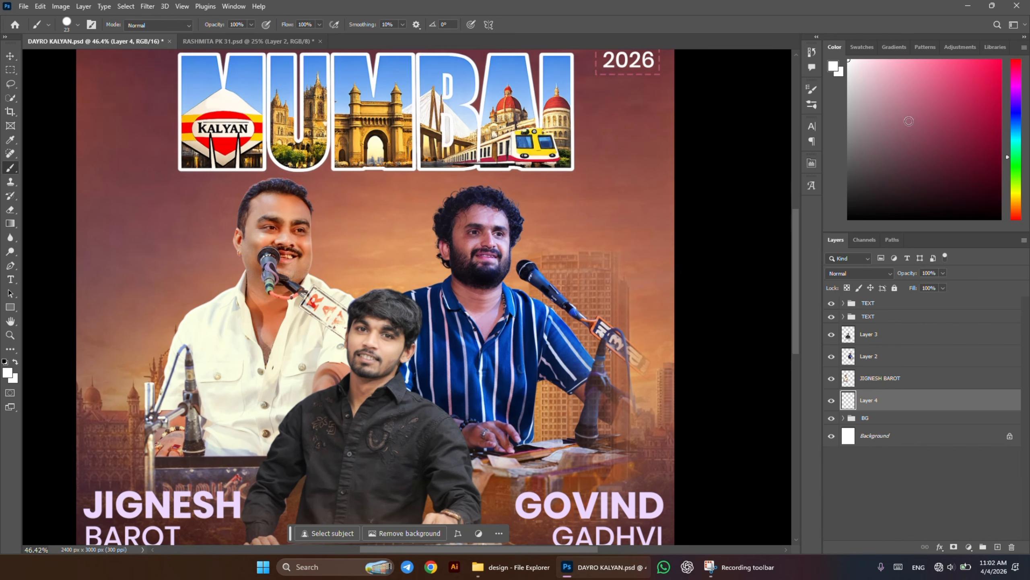
mouse_move(469, 235)
mouse_down()
mouse_move(479, 235)
mouse_move(568, 75)
mouse_up()
drag(478, 285, 489, 65)
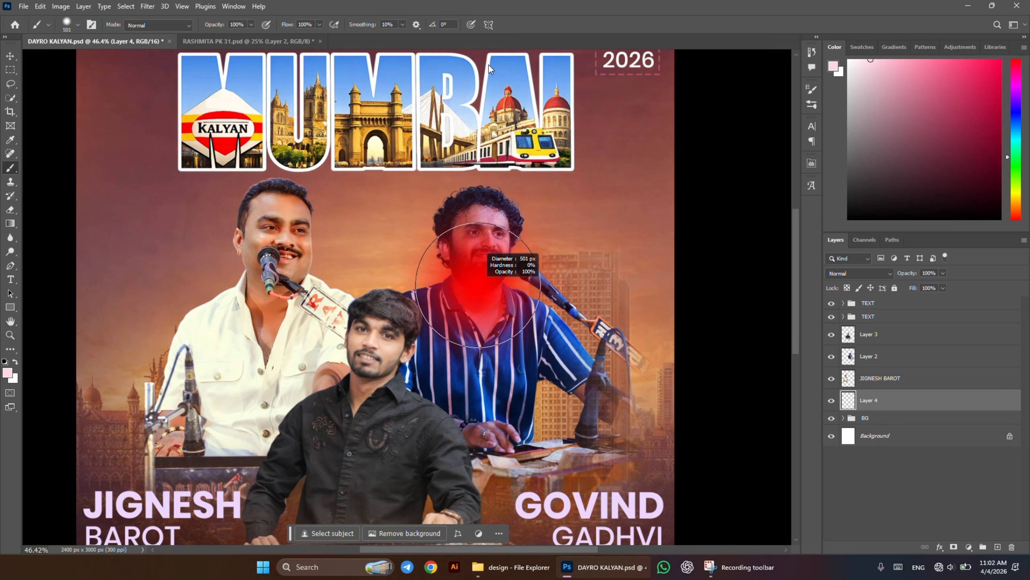
mouse_move(477, 243)
mouse_down()
mouse_move(502, 246)
mouse_move(504, 126)
mouse_up()
click(475, 253)
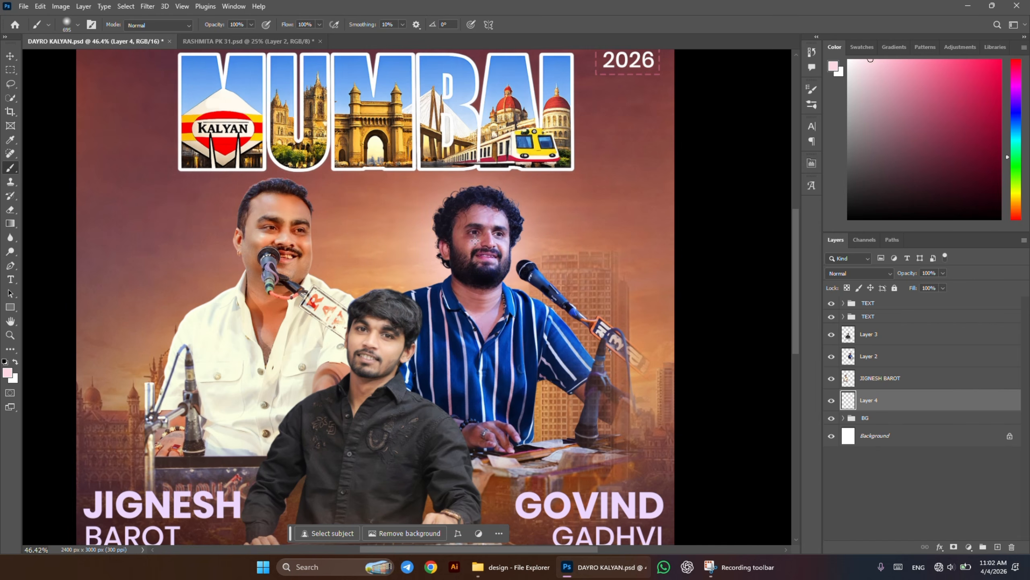
key(v)
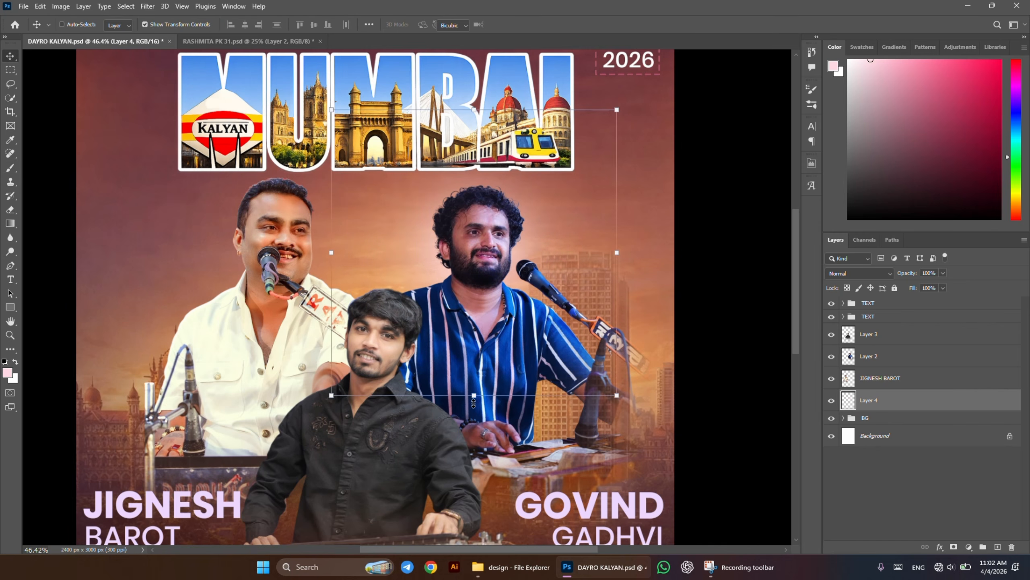
key(Delete)
- Place the glow image from the EDITING MATERIALS folder into the poster
click(503, 567)
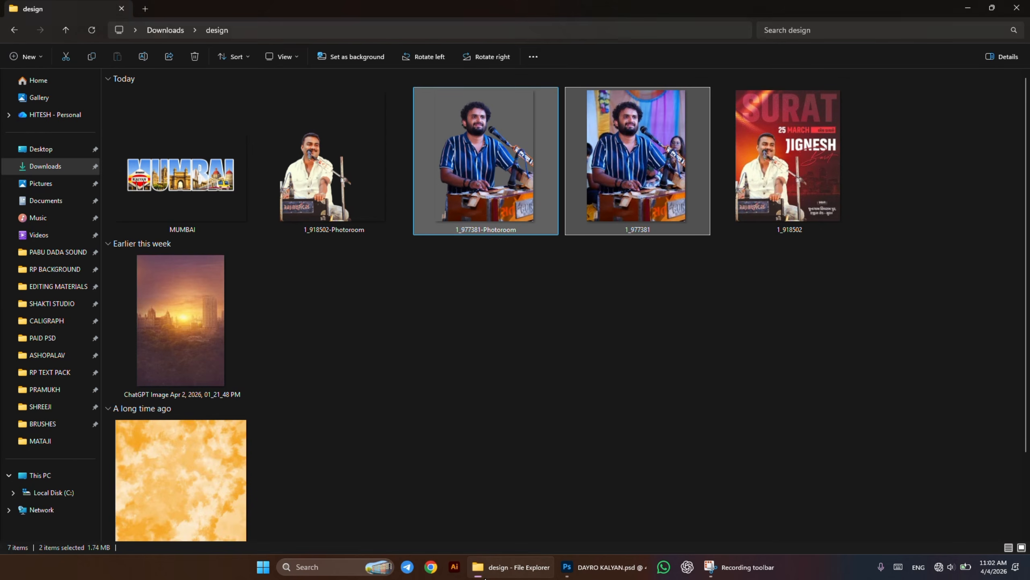
click(72, 289)
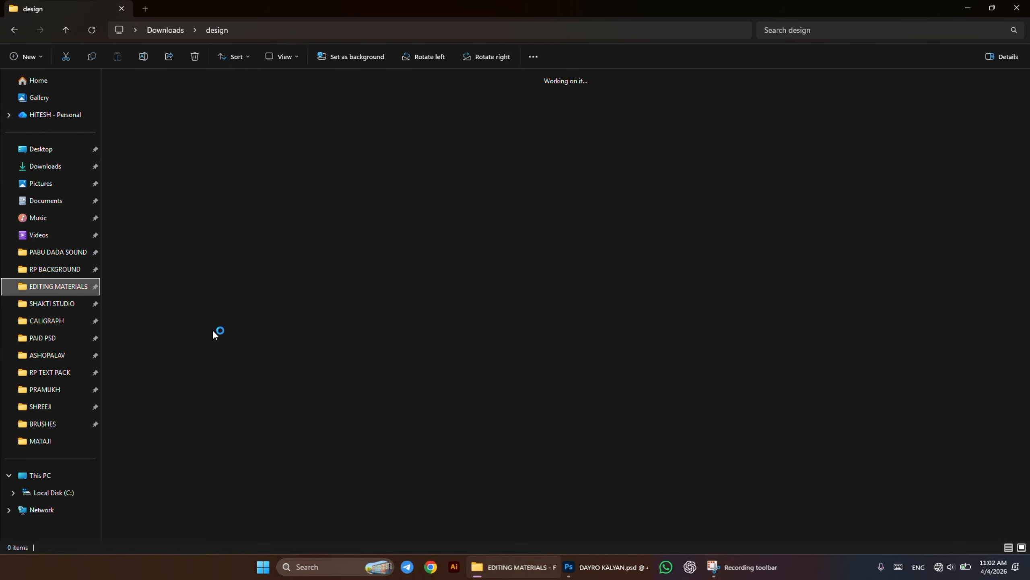
scroll(347, 342, down, 15)
scroll(353, 345, up, 4)
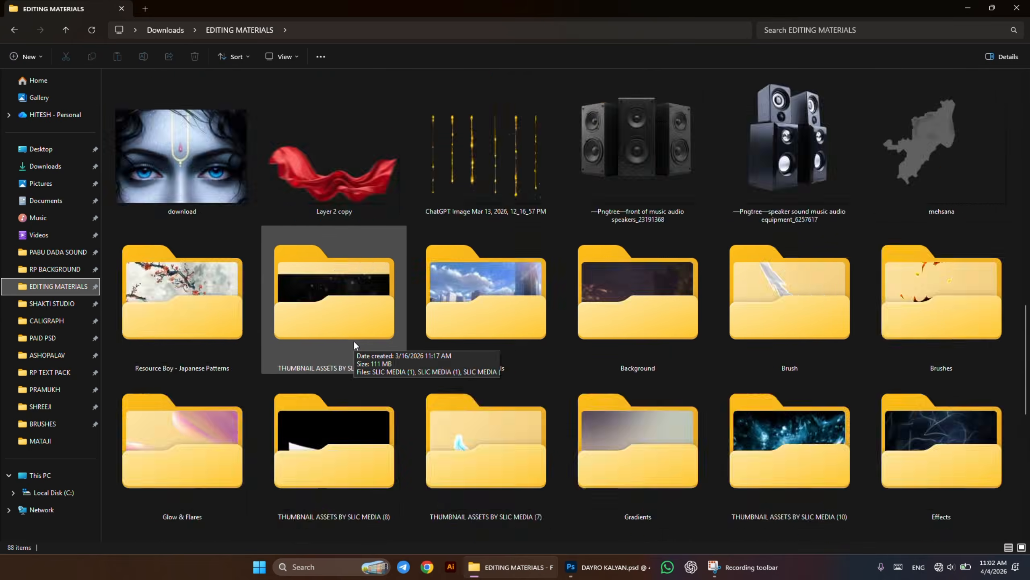
scroll(353, 344, down, 9)
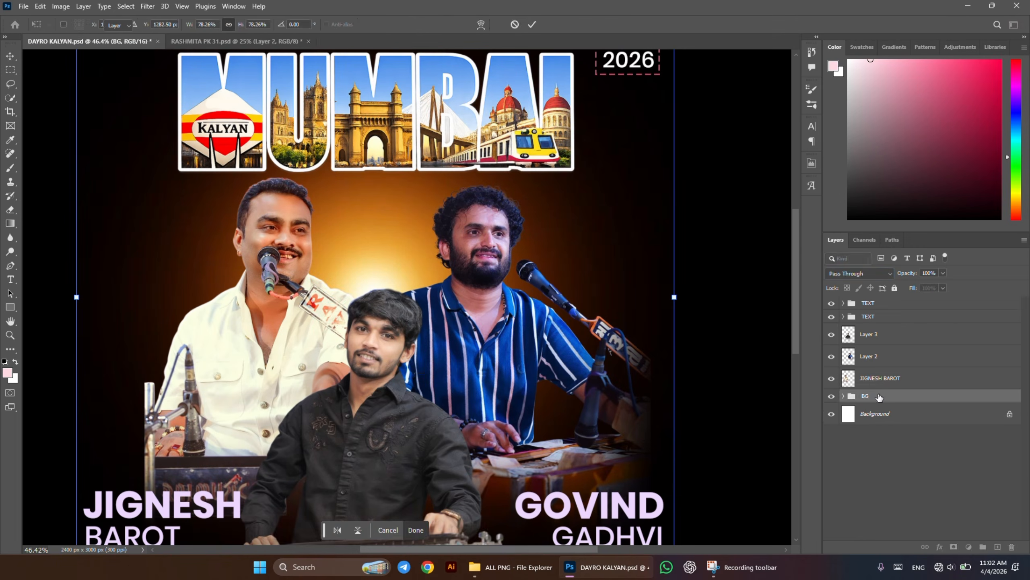
key(Return)
- Set the glow layer to Screen blend mode, scale it to about 57%, and move it up-right
click(869, 272)
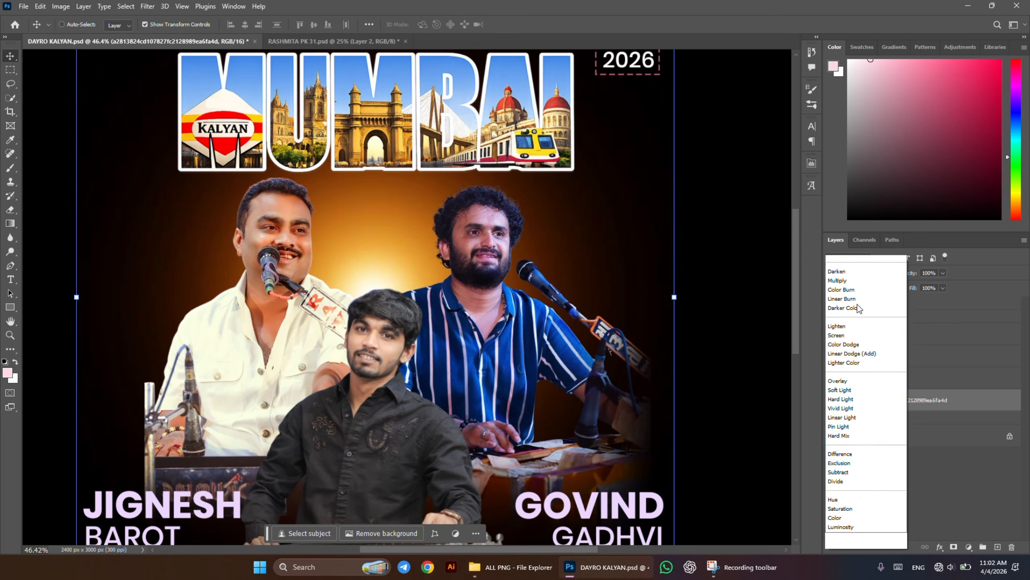
click(845, 351)
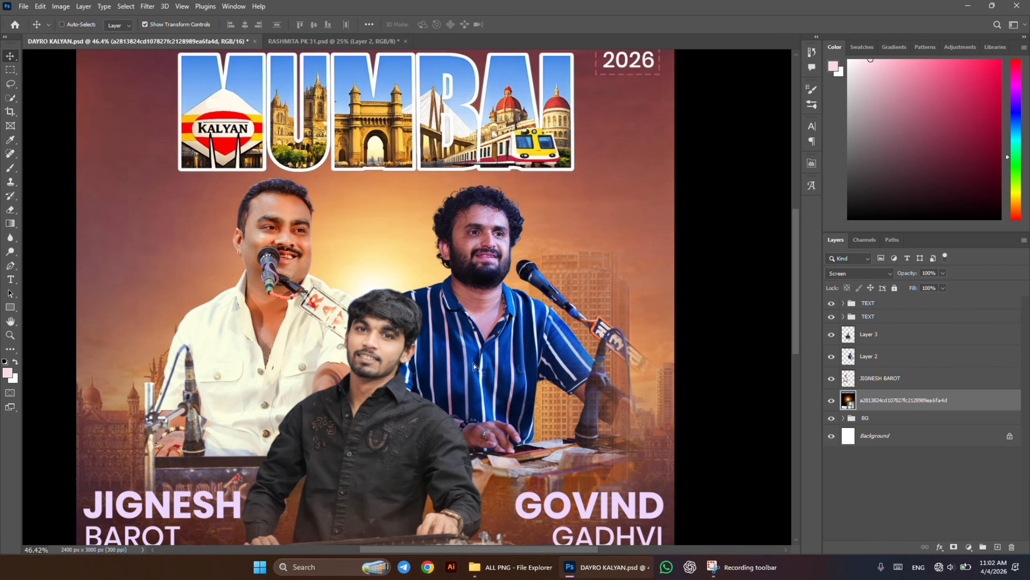
drag(467, 370, 573, 330)
scroll(572, 330, down, 3)
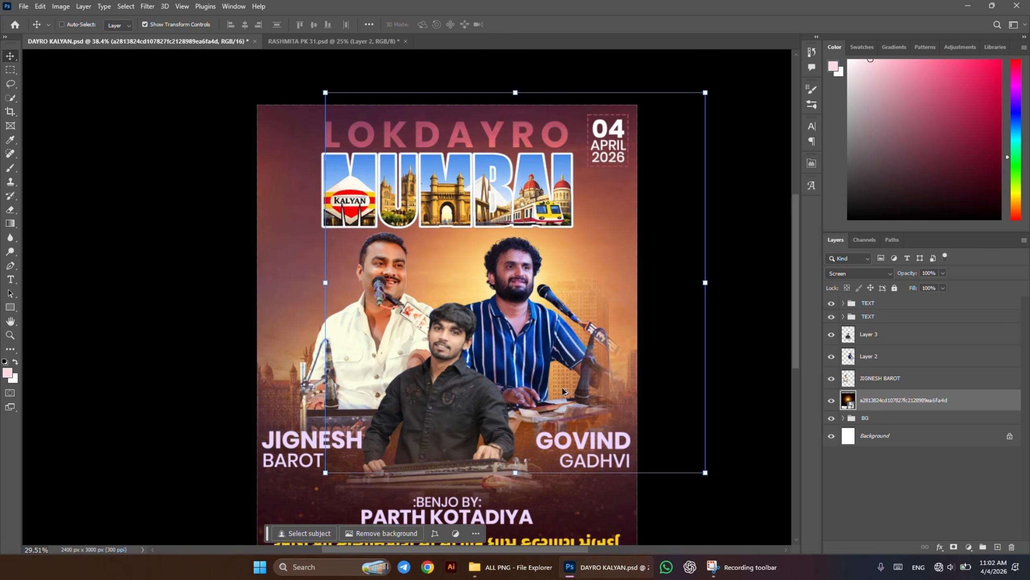
drag(513, 93, 518, 196)
drag(546, 281, 411, 237)
key(Return)
- Duplicate the glow, stack the copy above Layer 2, and shrink it behind the musicians
key(ctrl+j)
key(ctrl+j)
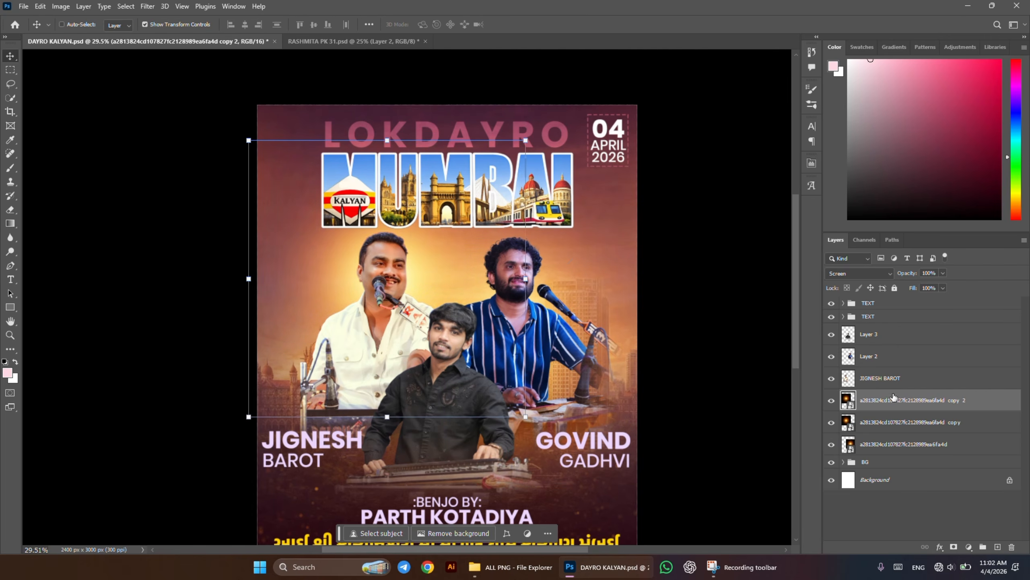
drag(891, 355, 891, 355)
drag(426, 238, 476, 309)
drag(438, 210, 442, 254)
drag(464, 334, 466, 318)
key(Return)
mouse_move(452, 376)
mouse_down()
mouse_move(455, 360)
mouse_move(453, 370)
mouse_up()
- Select the layers from Layer 3 down to the bottom glow layer
scroll(453, 370, down, 2)
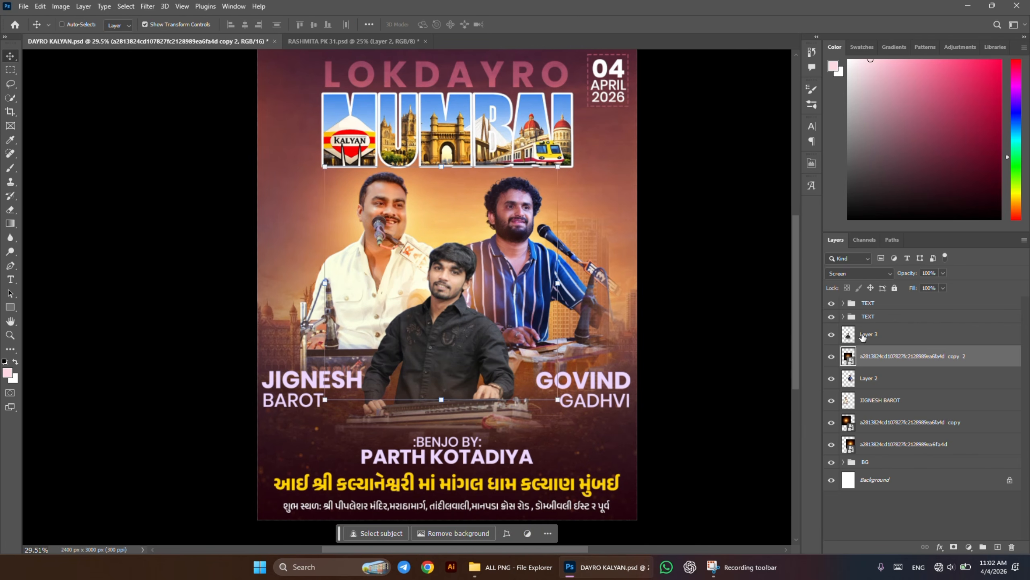
shift+click(863, 336)
shift+click(870, 445)
- Group the musicians and glow layers and name the group S
key(ctrl+g)
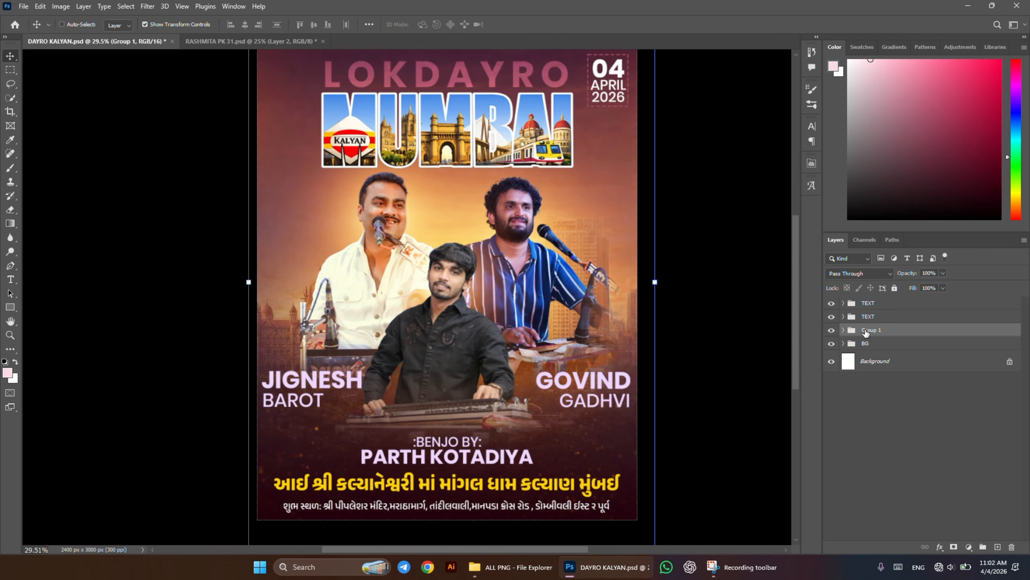
double_click(866, 331)
text(S)
key(Return)
click(716, 353)
- Save the poster document and scroll through the layers to review it
scroll(528, 345, down, 2)
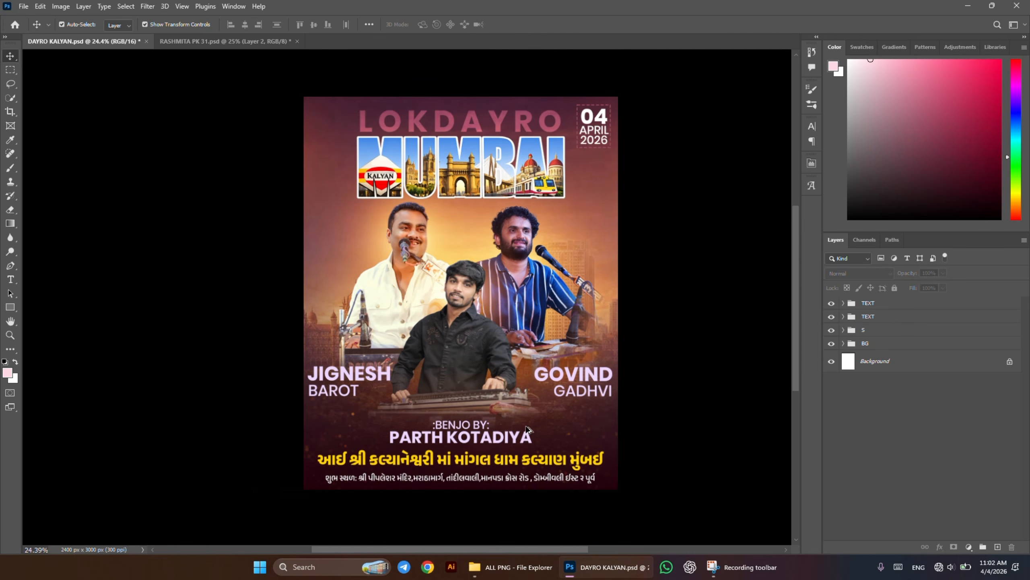
scroll(527, 430, right, 2)
key(ctrl+s)
scroll(406, 405, up, 1)
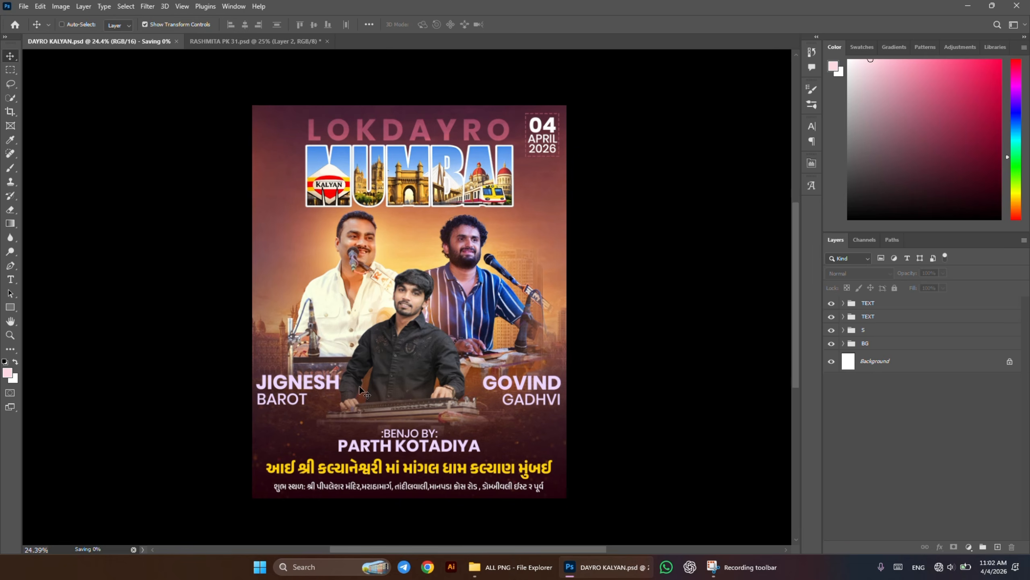
scroll(360, 389, up, 1)
scroll(403, 346, up, 1)
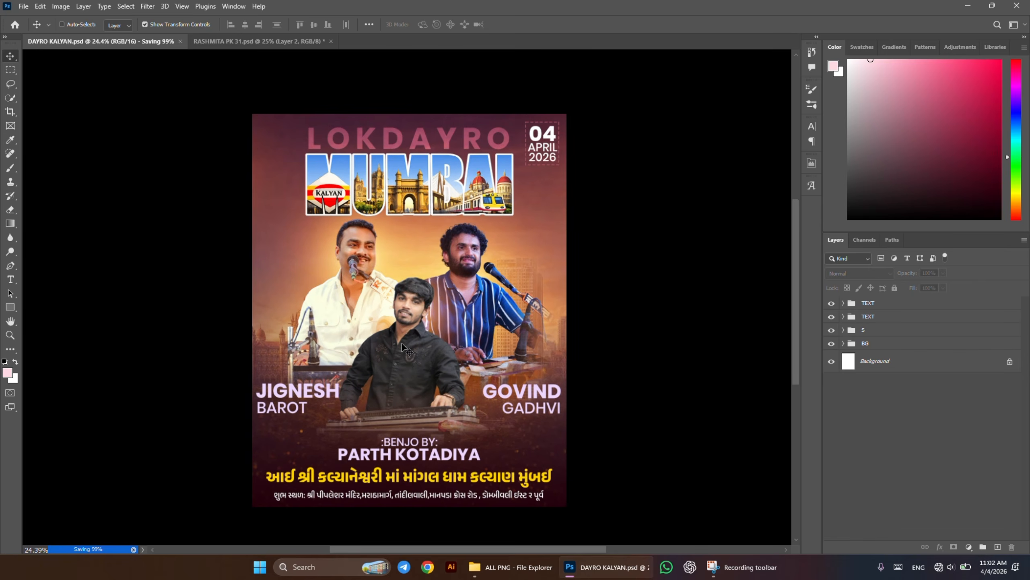
scroll(403, 345, up, 4)
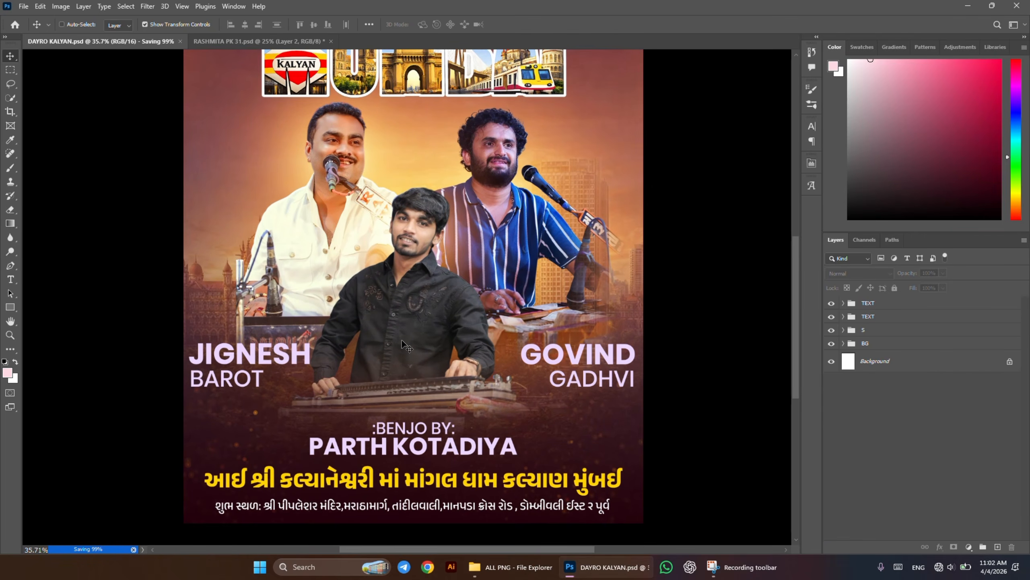
scroll(402, 340, up, 2)
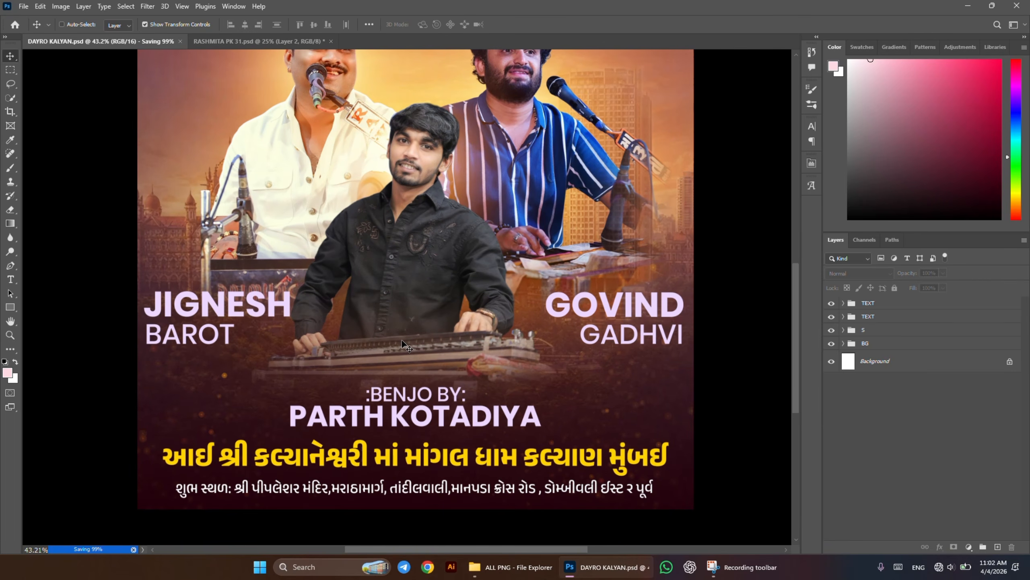
scroll(402, 340, down, 1)
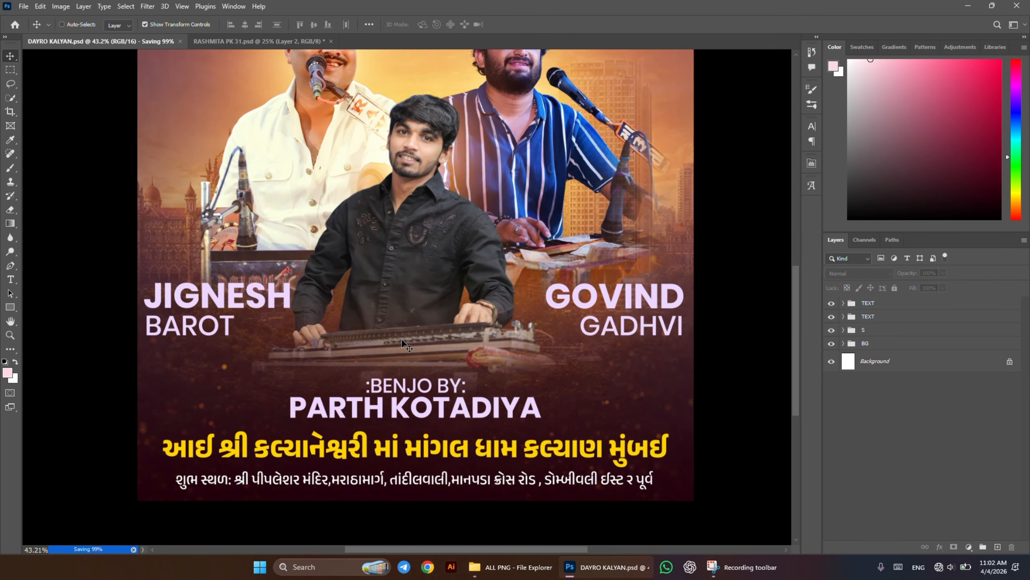
scroll(458, 302, down, 3)
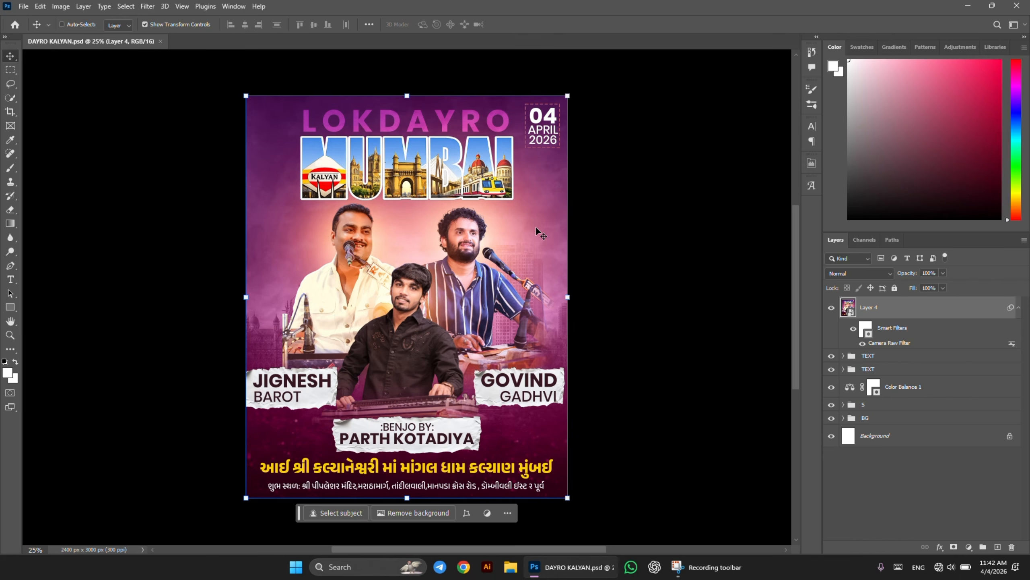
- Hide merged Layer 4, the title text and colour balance, keeping singers and purple background visible
click(831, 307)
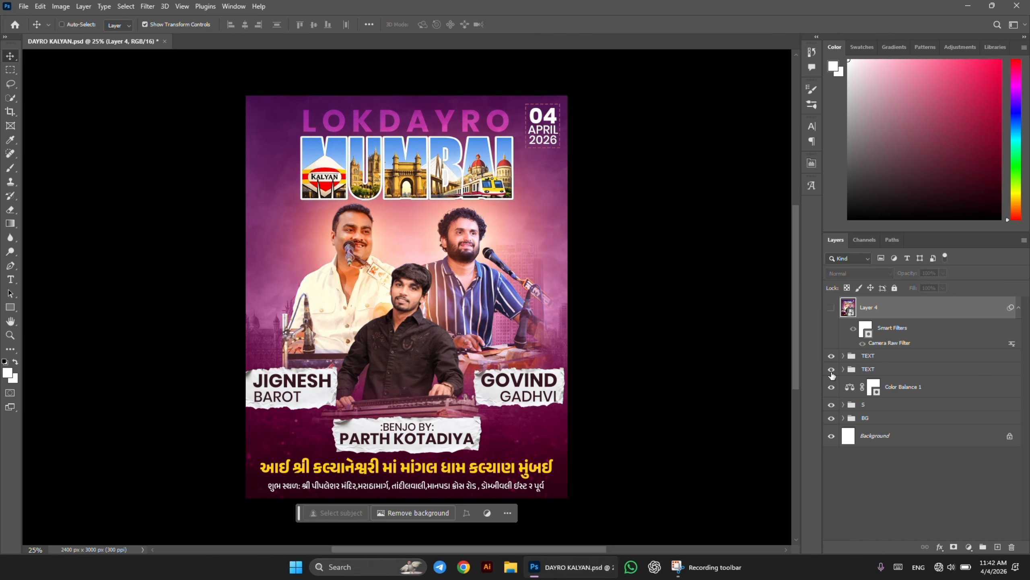
drag(831, 370, 837, 418)
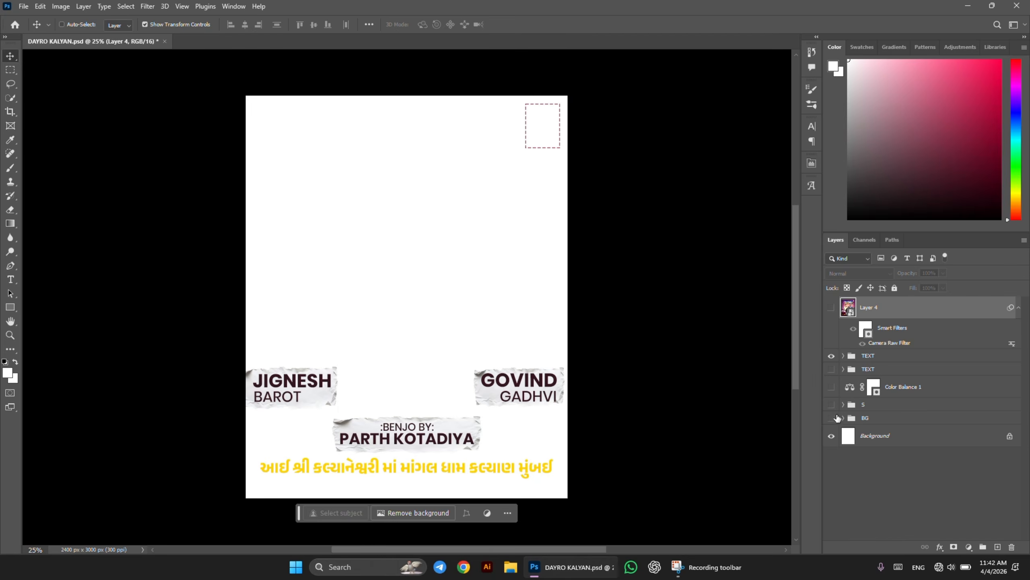
click(831, 404)
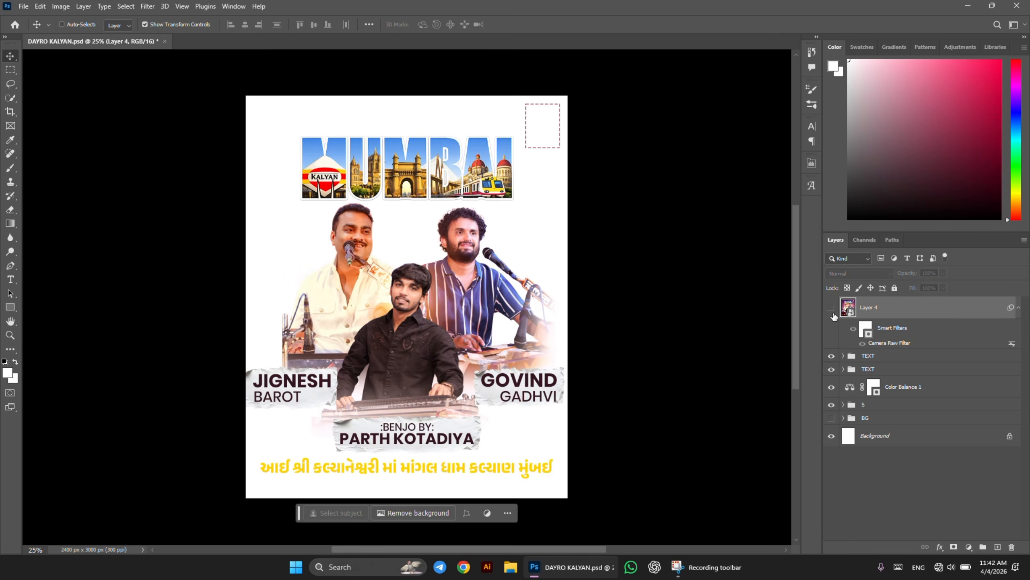
click(831, 417)
- In the TEXT group, move the BENJO BY paper label slightly up and left
click(843, 355)
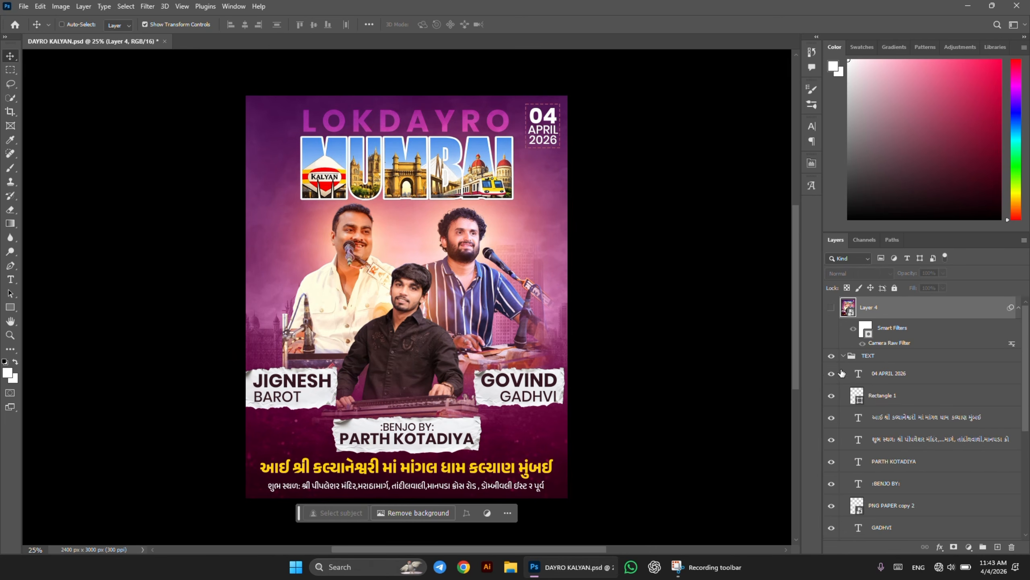
click(890, 395)
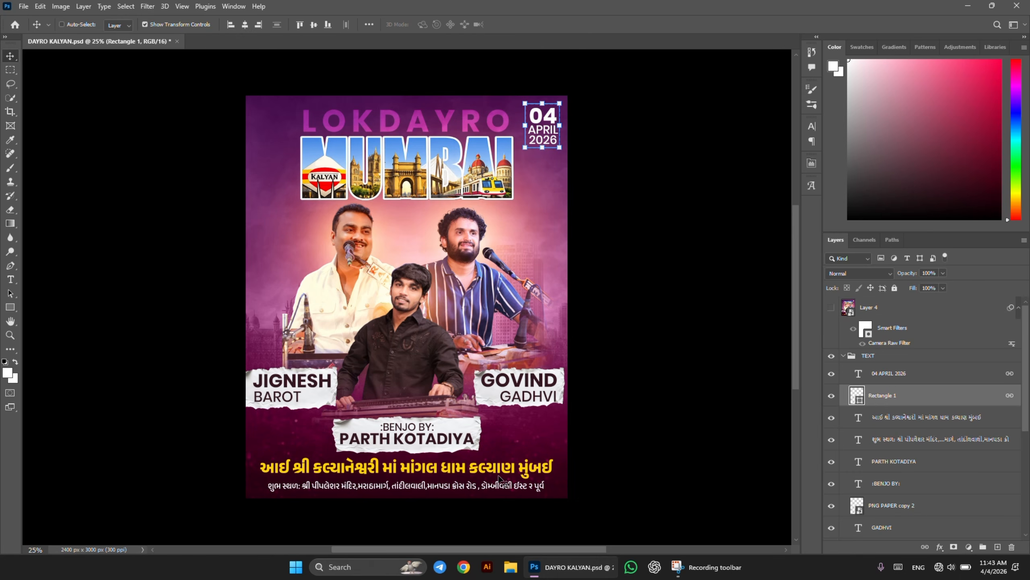
scroll(943, 479, down, 4)
click(842, 348)
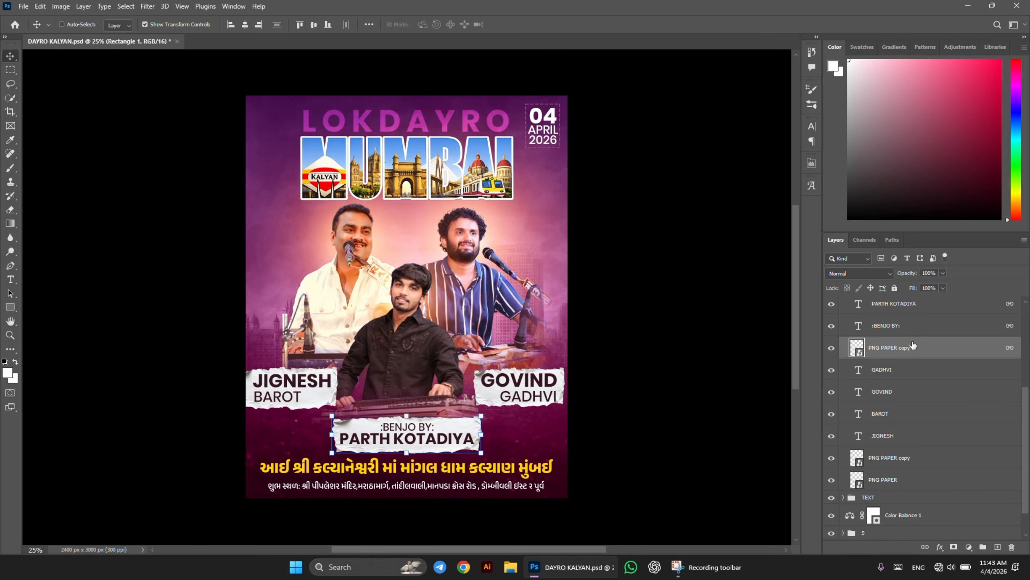
drag(463, 370, 453, 347)
scroll(457, 346, up, 5)
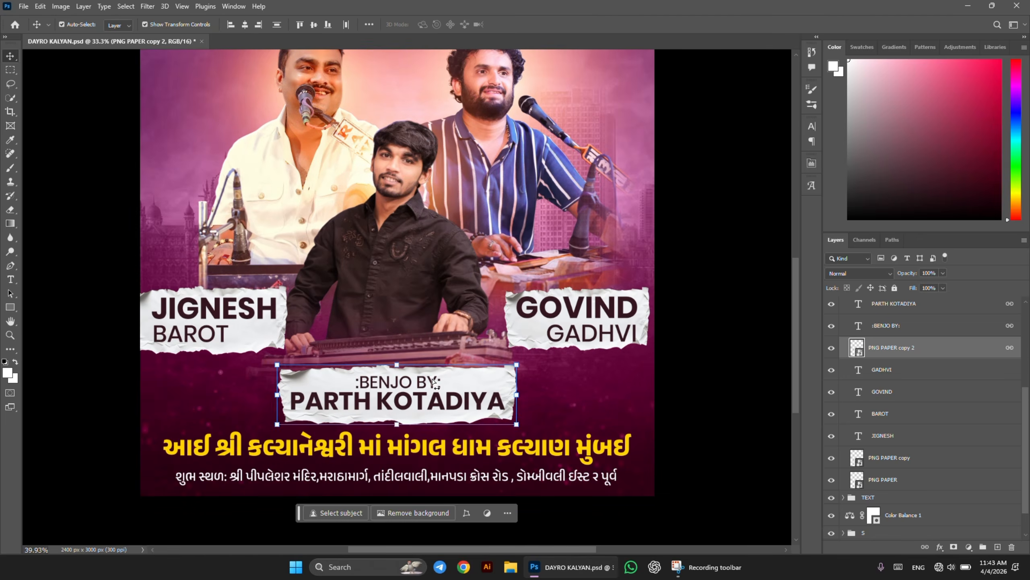
scroll(860, 368, up, 6)
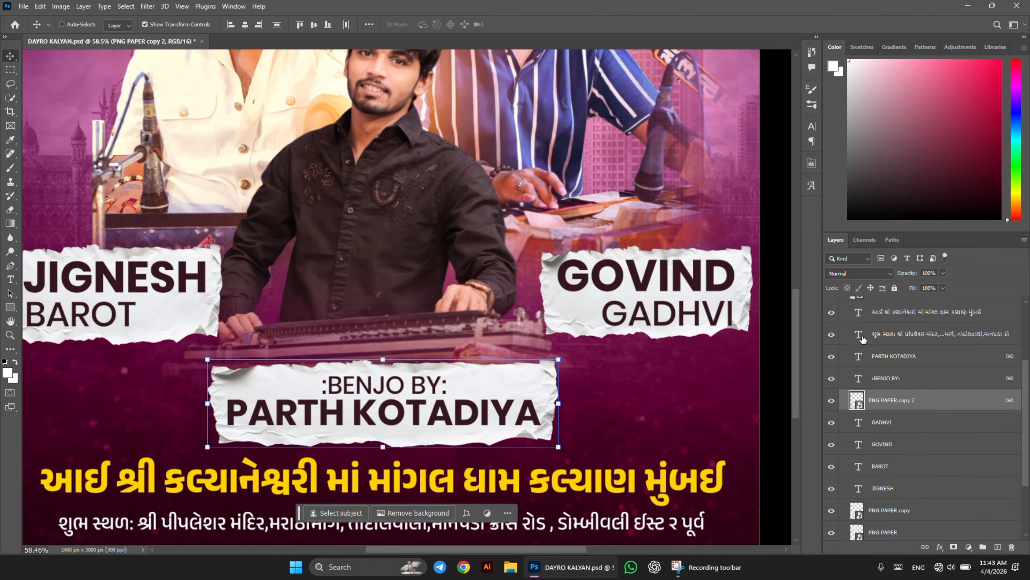
- Collapse the TEXT group and expand the BG group to view its layers
click(844, 356)
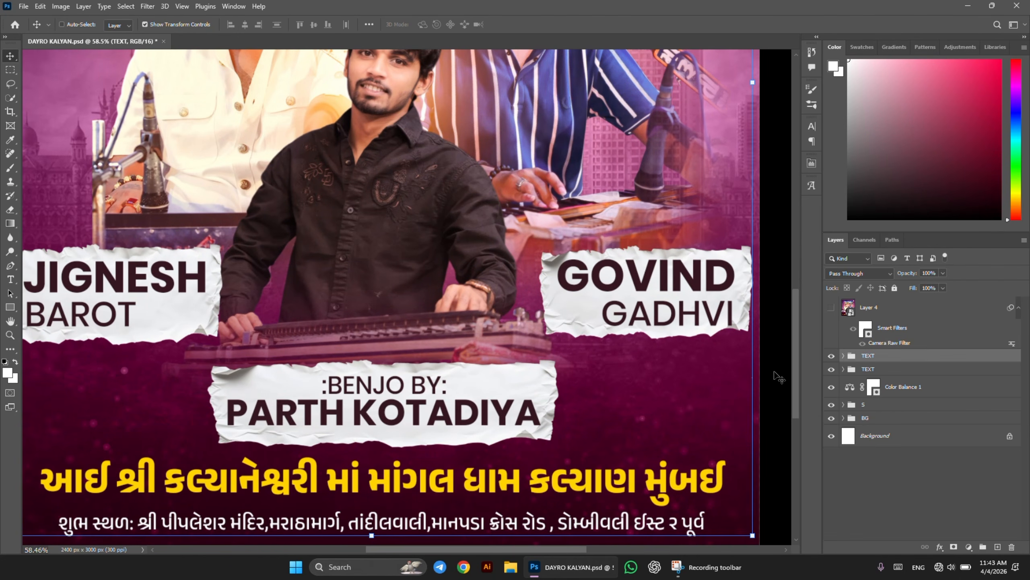
click(843, 418)
scroll(469, 327, down, 5)
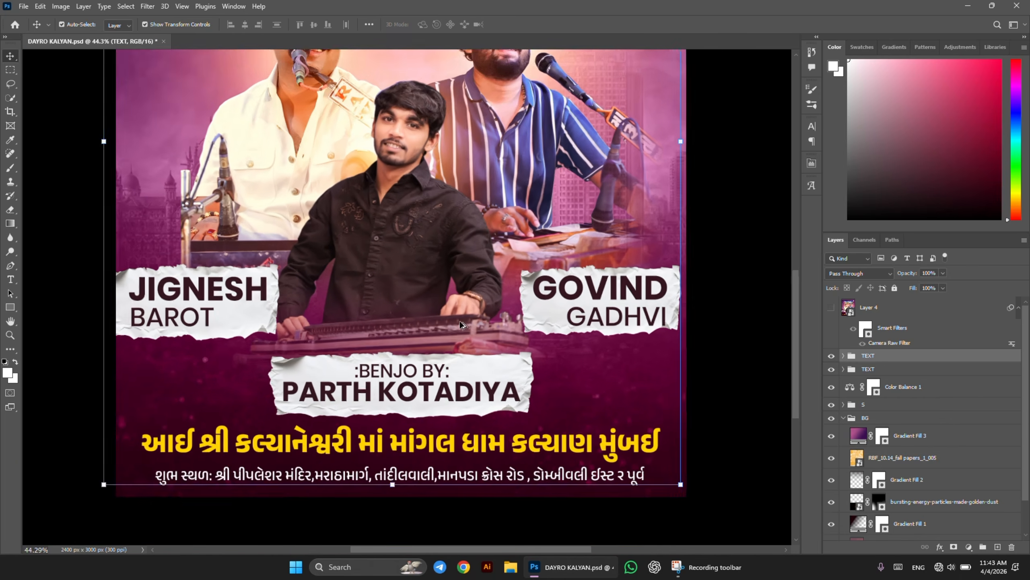
scroll(470, 325, up, 3)
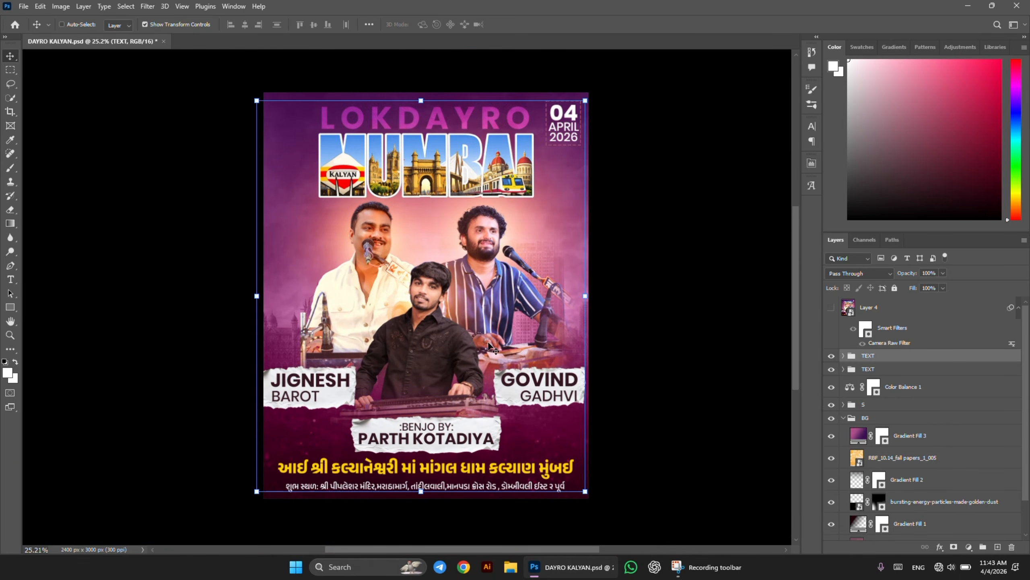
- Try repositioning the fall papers texture across the poster, then undo the move
click(933, 463)
drag(544, 339, 478, 285)
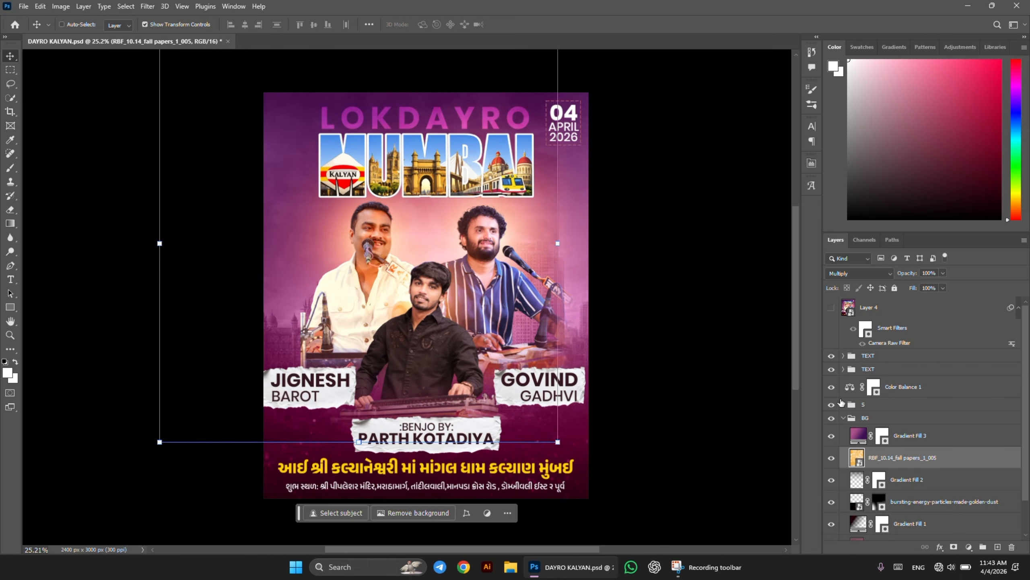
key(ctrl+z)
- Compare Gradient Fill 3 off and on, hide RBF_10.14_fall papers_1_005, and collapse BG
click(857, 436)
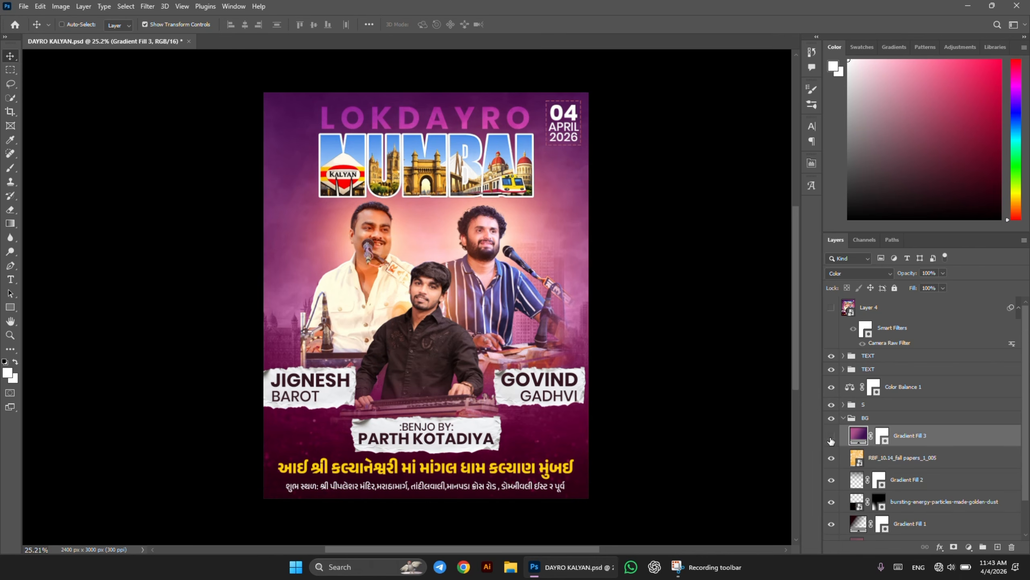
click(831, 441)
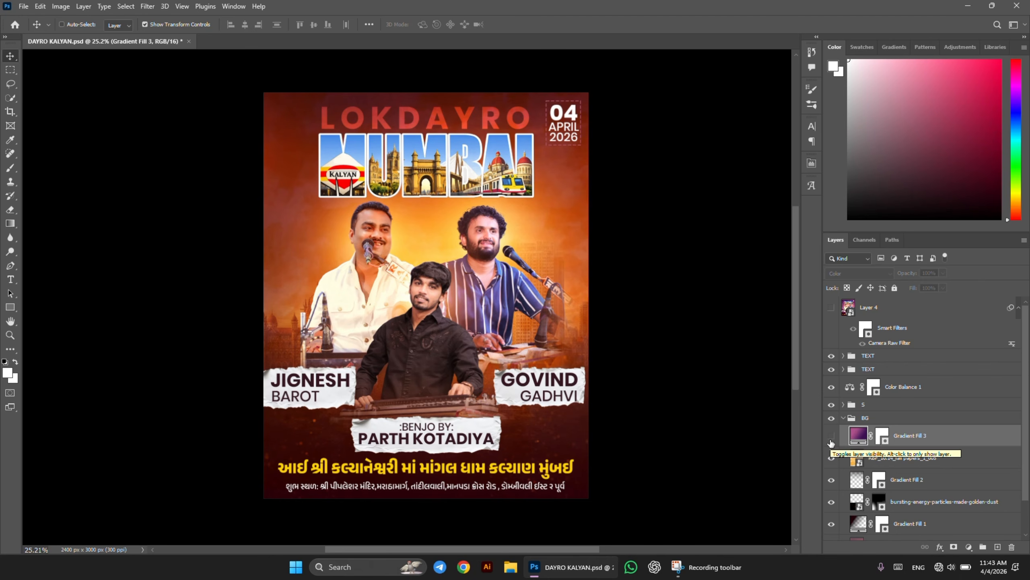
click(830, 437)
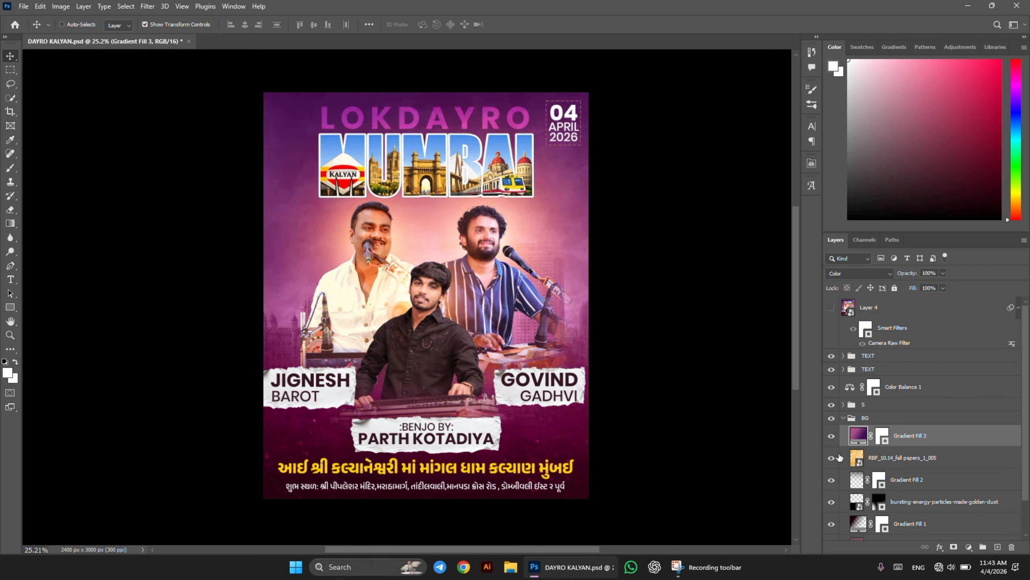
click(832, 458)
click(833, 462)
click(832, 459)
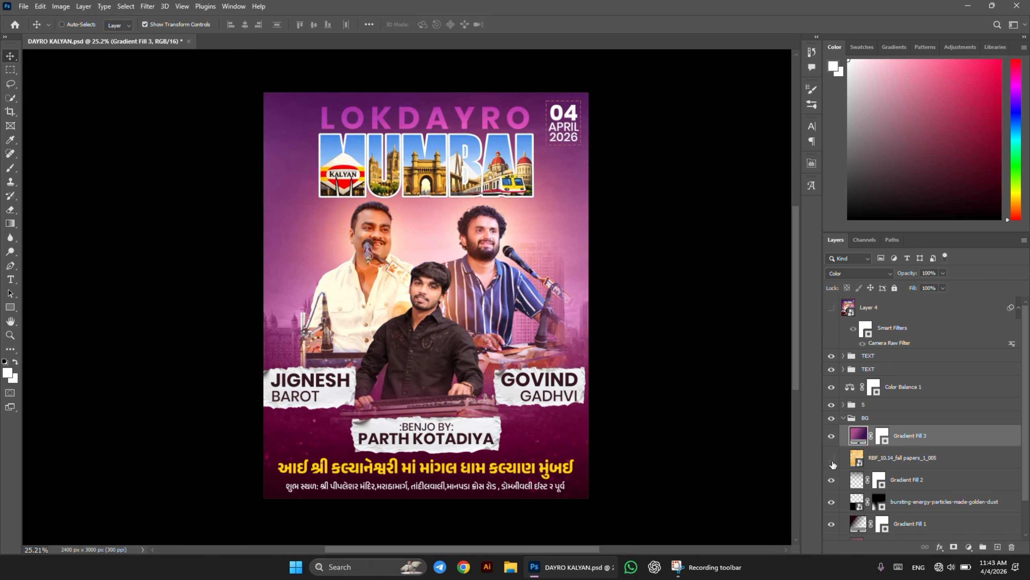
click(843, 418)
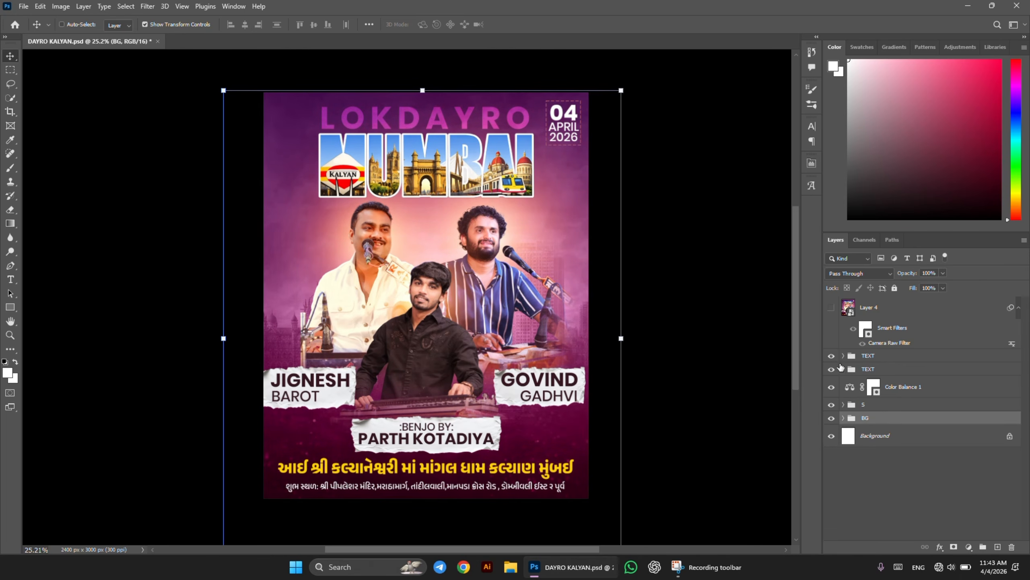
- Compare the poster with the singers group and Color Balance 1 hidden, leaving both visible
click(847, 384)
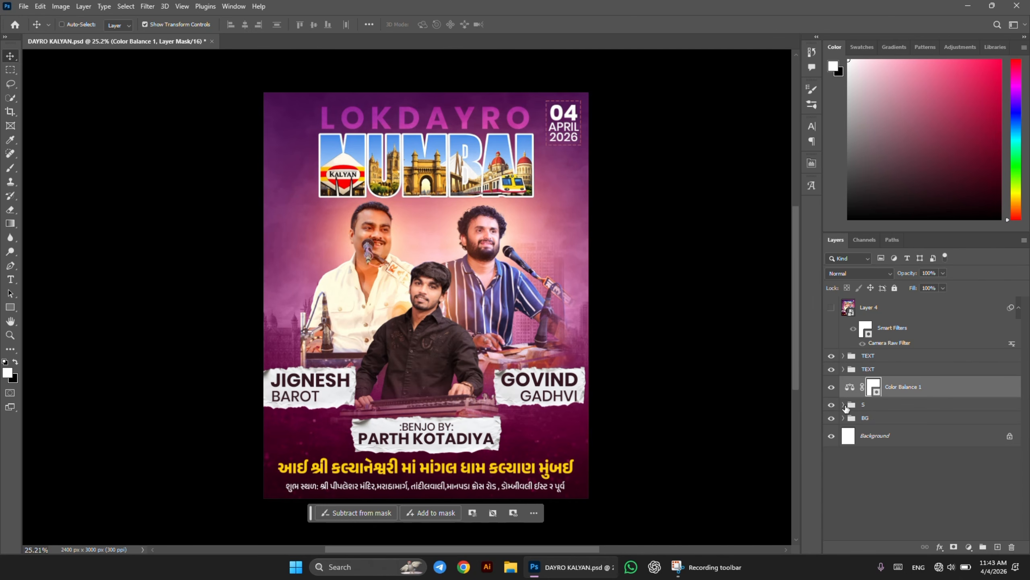
click(832, 405)
click(832, 405)
click(832, 388)
click(832, 388)
click(832, 387)
click(832, 389)
click(833, 389)
click(832, 388)
click(832, 389)
click(832, 389)
click(832, 389)
- Make the merged Layer 4 copy visible and selected, checking it against the before look
click(832, 317)
click(835, 311)
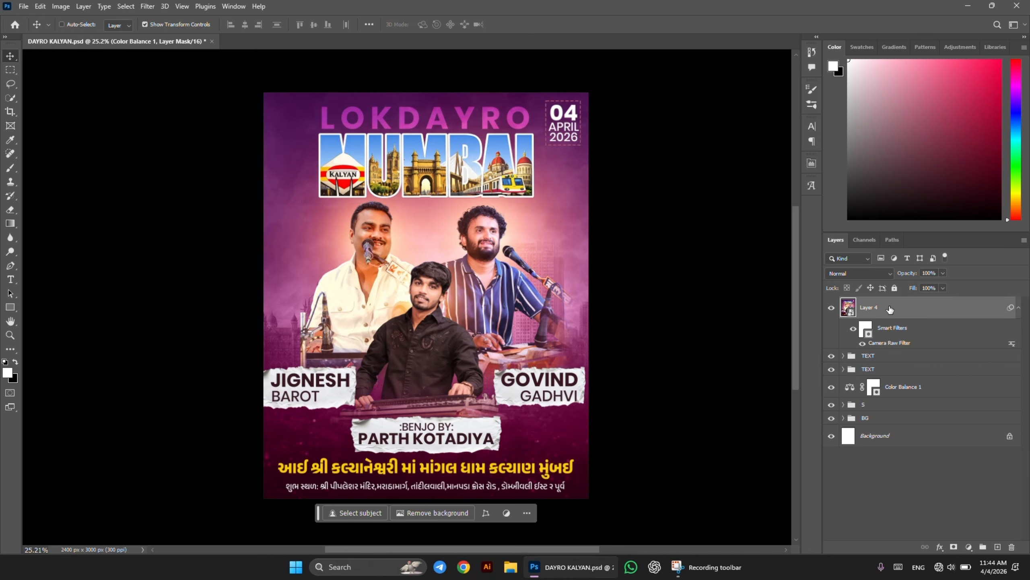
click(835, 309)
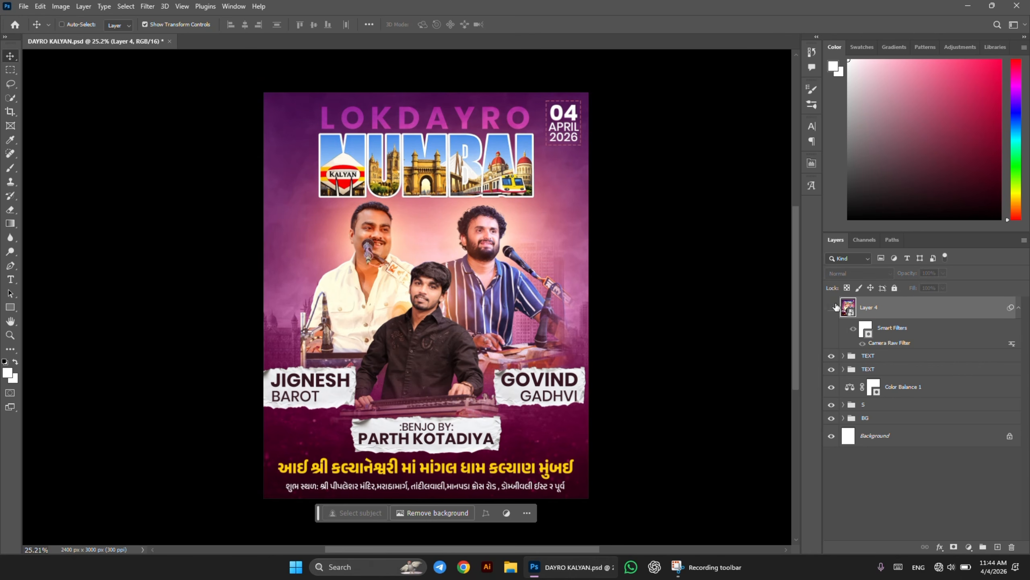
click(835, 309)
click(835, 309)
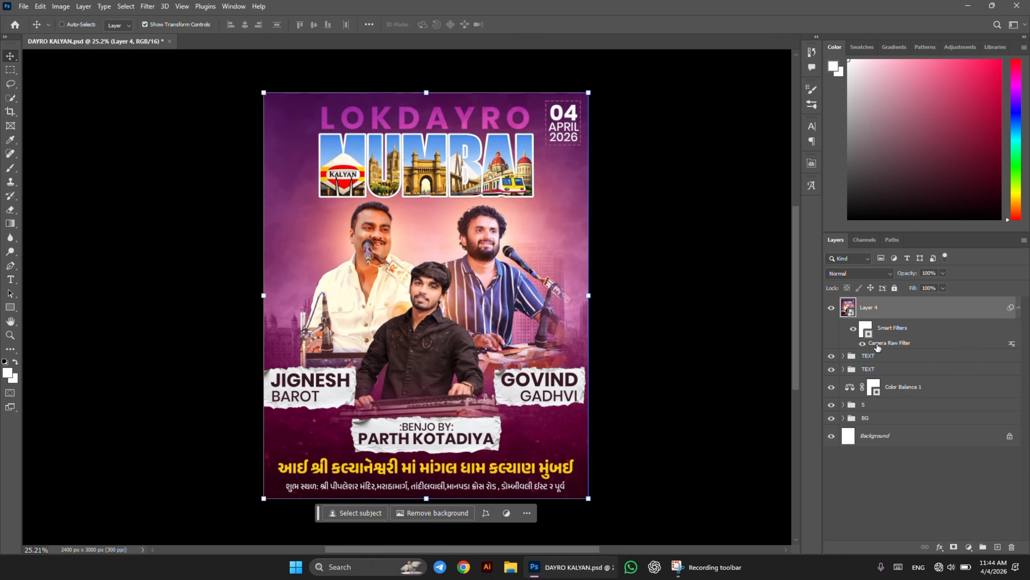
scroll(423, 275, up, 5)
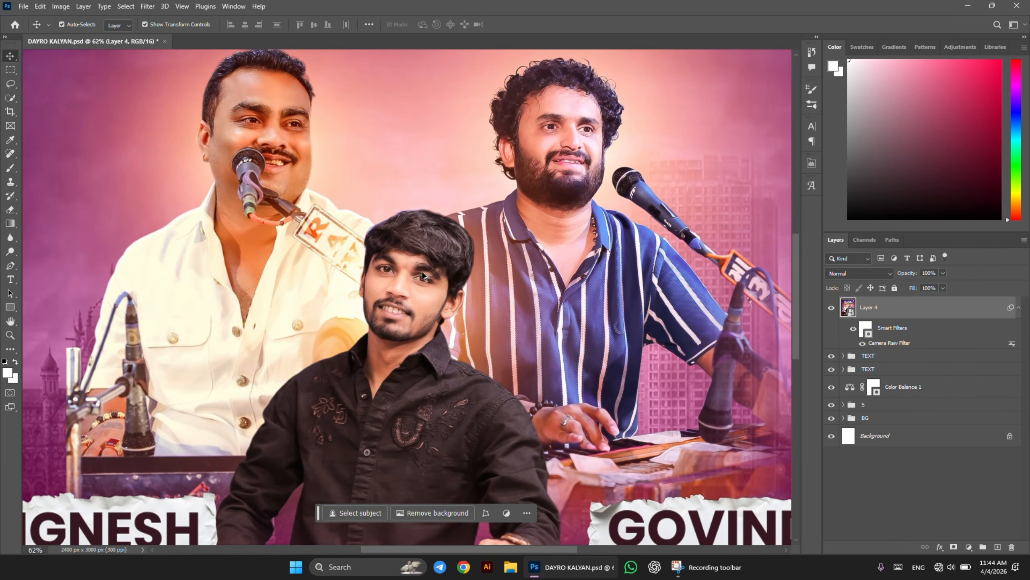
scroll(422, 275, up, 1)
scroll(461, 290, down, 6)
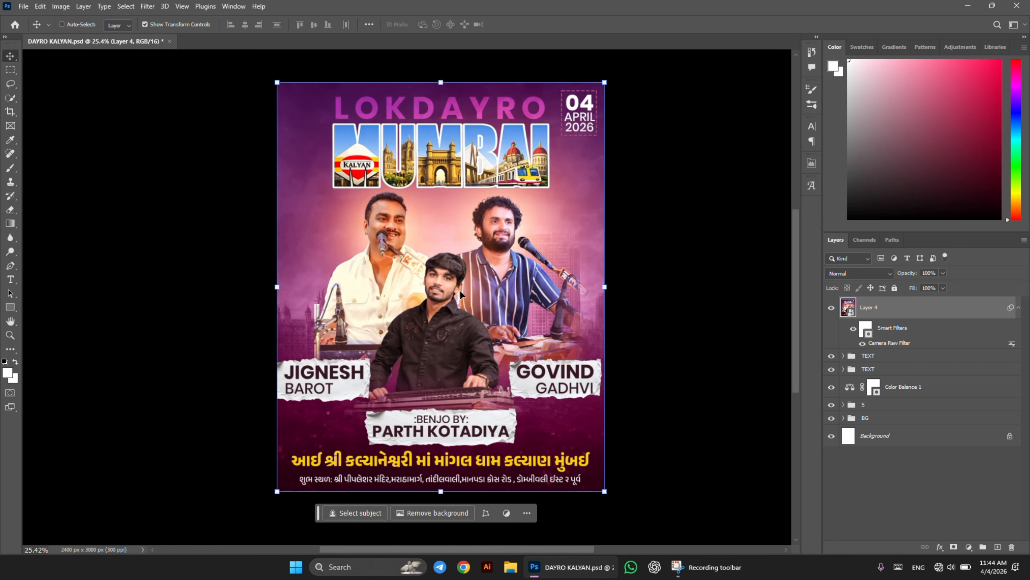
scroll(460, 290, up, 1)
scroll(461, 291, down, 4)
scroll(461, 291, up, 4)
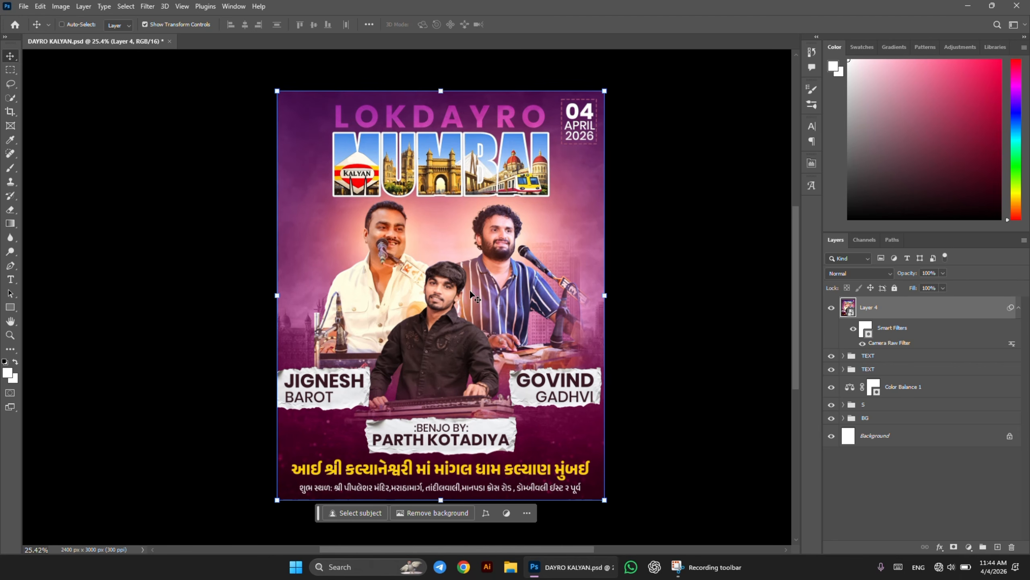